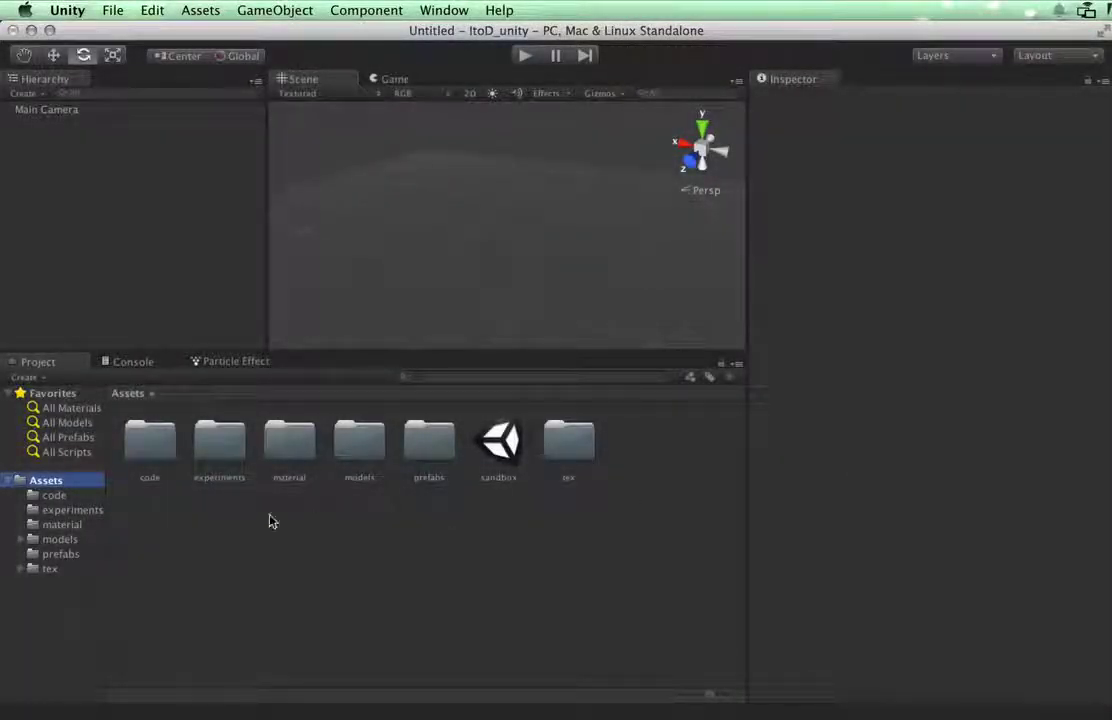
Step: Drag the space_carrier model from the models folder into the scene and orbit around it
{"action": "left_click", "coordinate": [58, 540]}
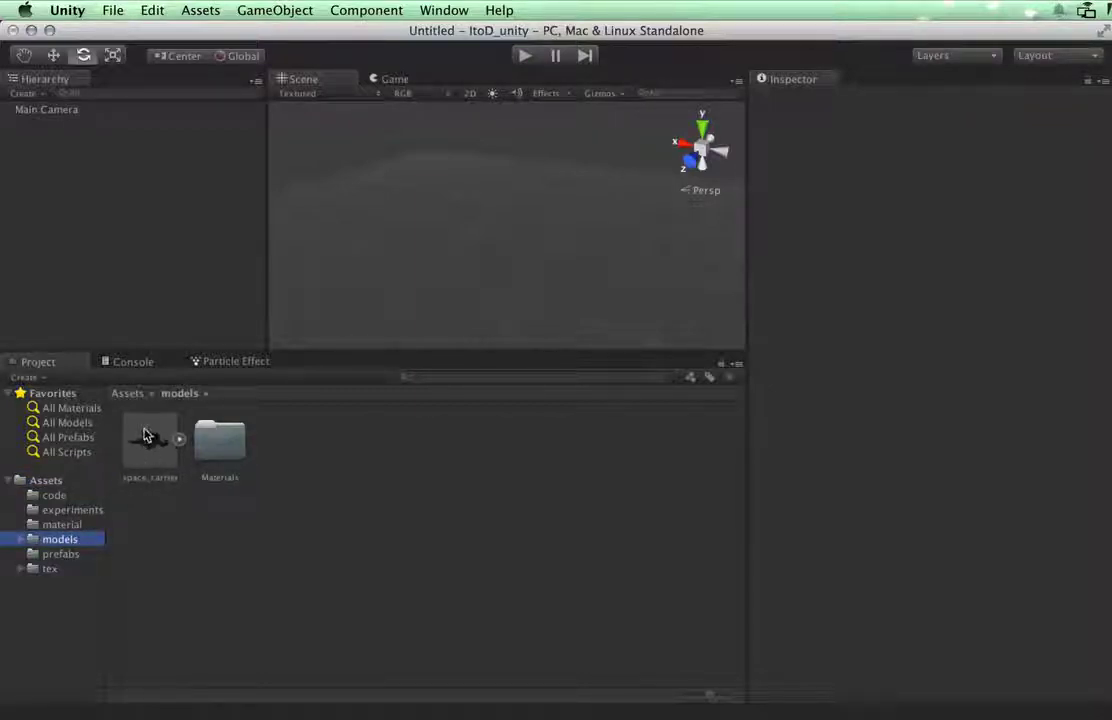
{"action": "left_click_drag", "start_coordinate": [143, 449], "coordinate": [482, 226]}
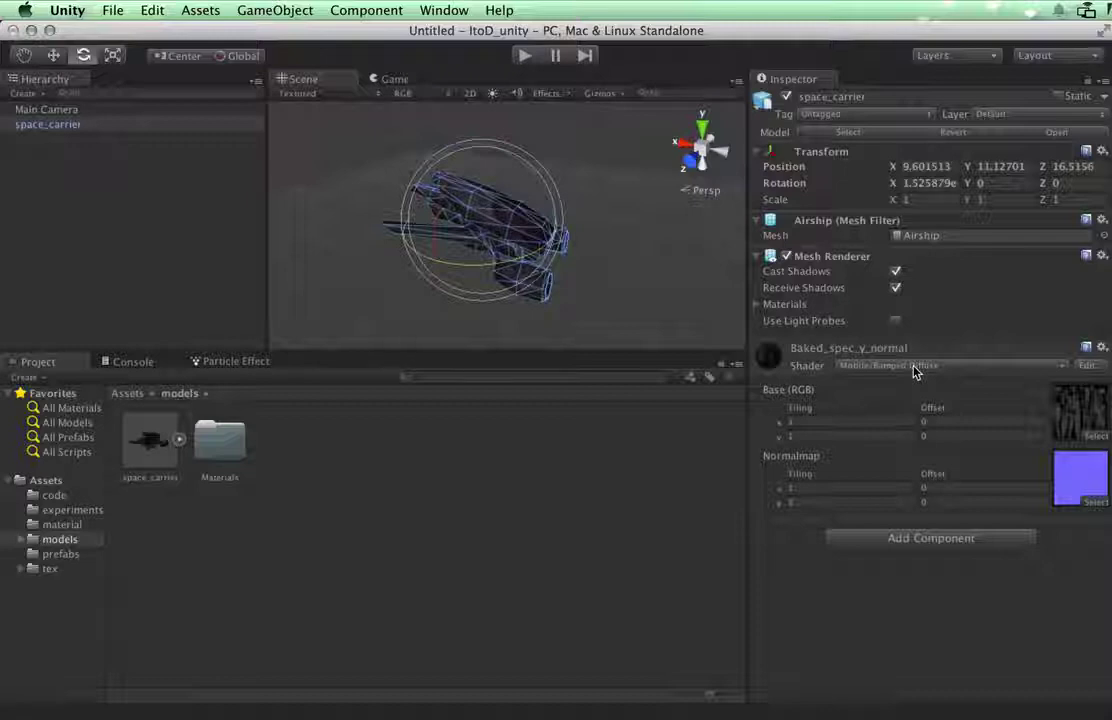
{"action": "left_click", "coordinate": [596, 270]}
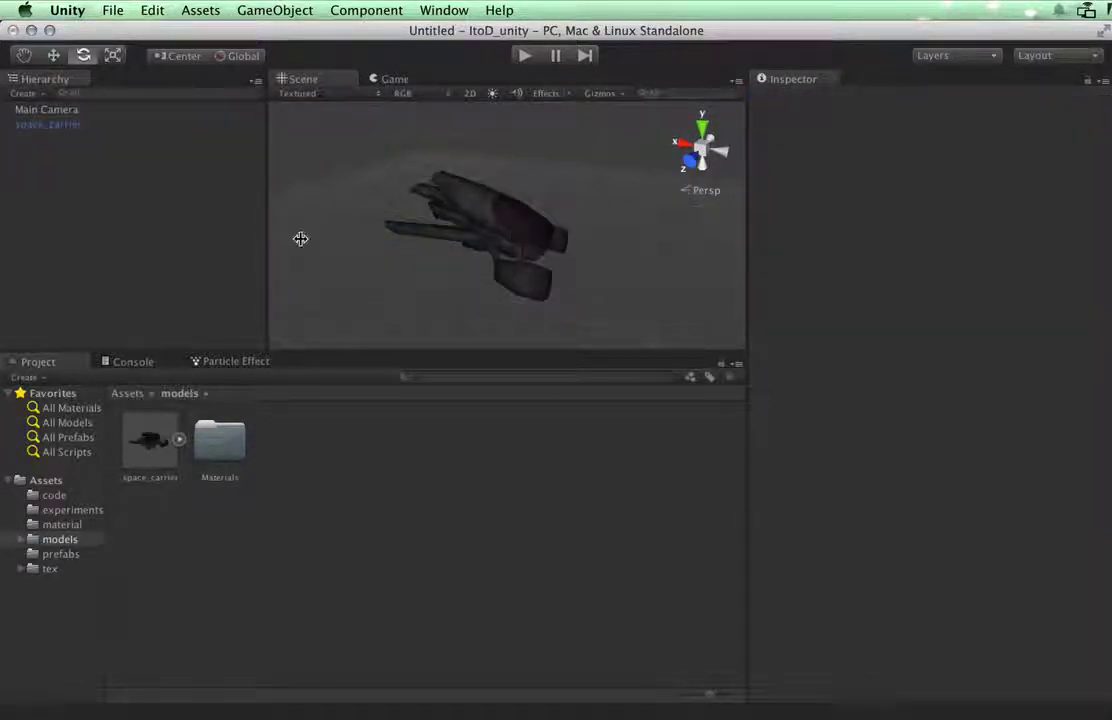
{"action": "left_click_drag", "start_coordinate": [410, 218], "coordinate": [248, 204], "text": "alt"}
{"action": "key", "text": "e"}
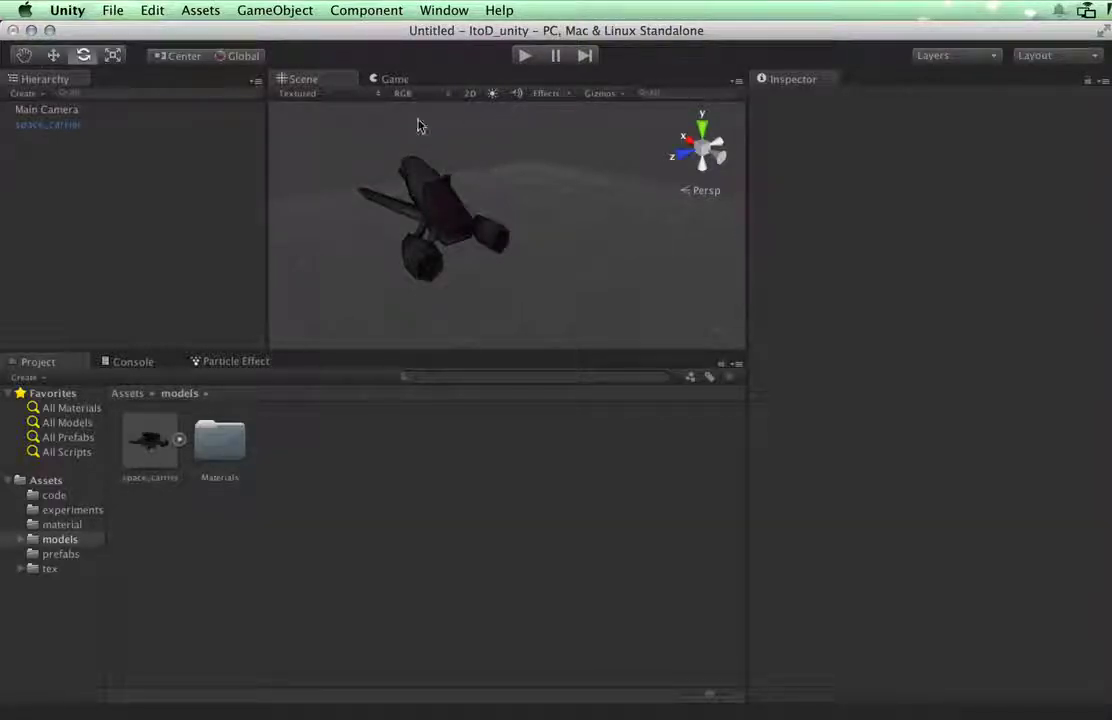
Step: Create a Directional Light, then raise it above the ship and move it along Z
{"action": "left_click", "coordinate": [243, 8]}
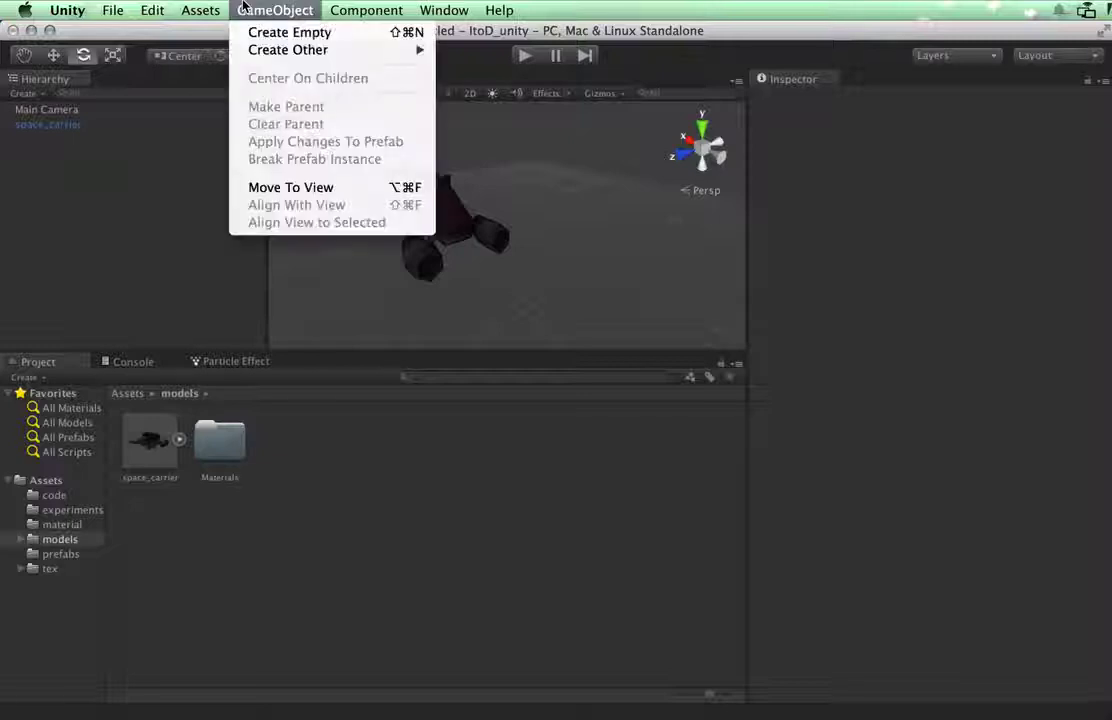
{"action": "mouse_move", "coordinate": [258, 48]}
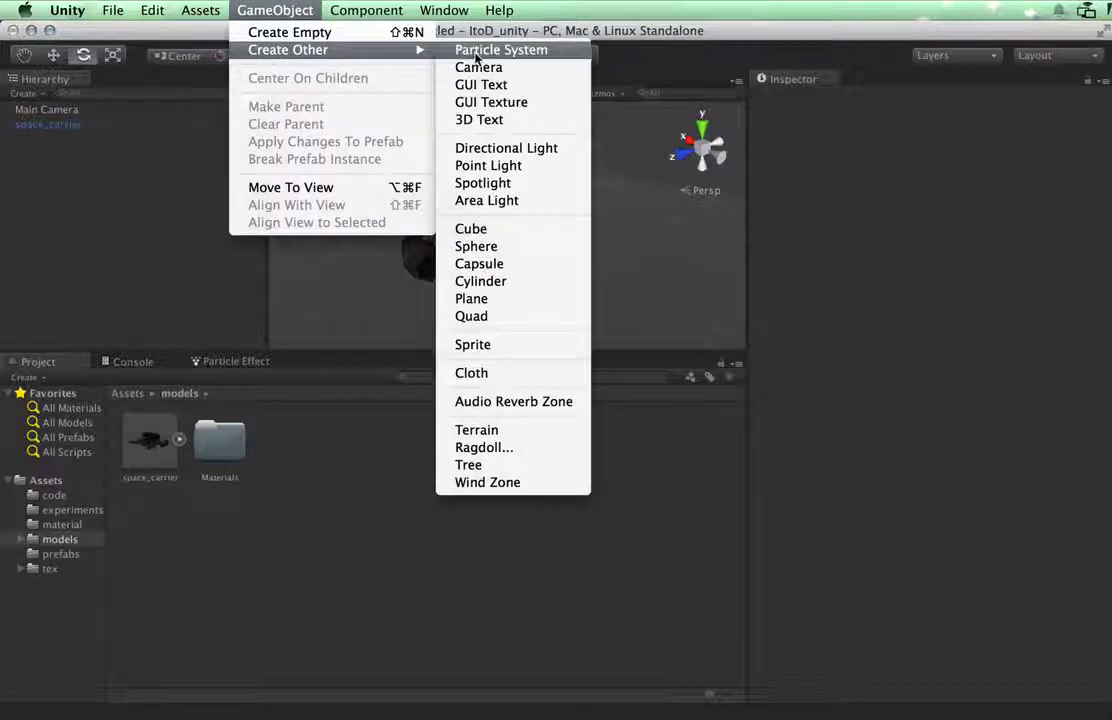
{"action": "left_click", "coordinate": [522, 151]}
{"action": "key", "text": "w"}
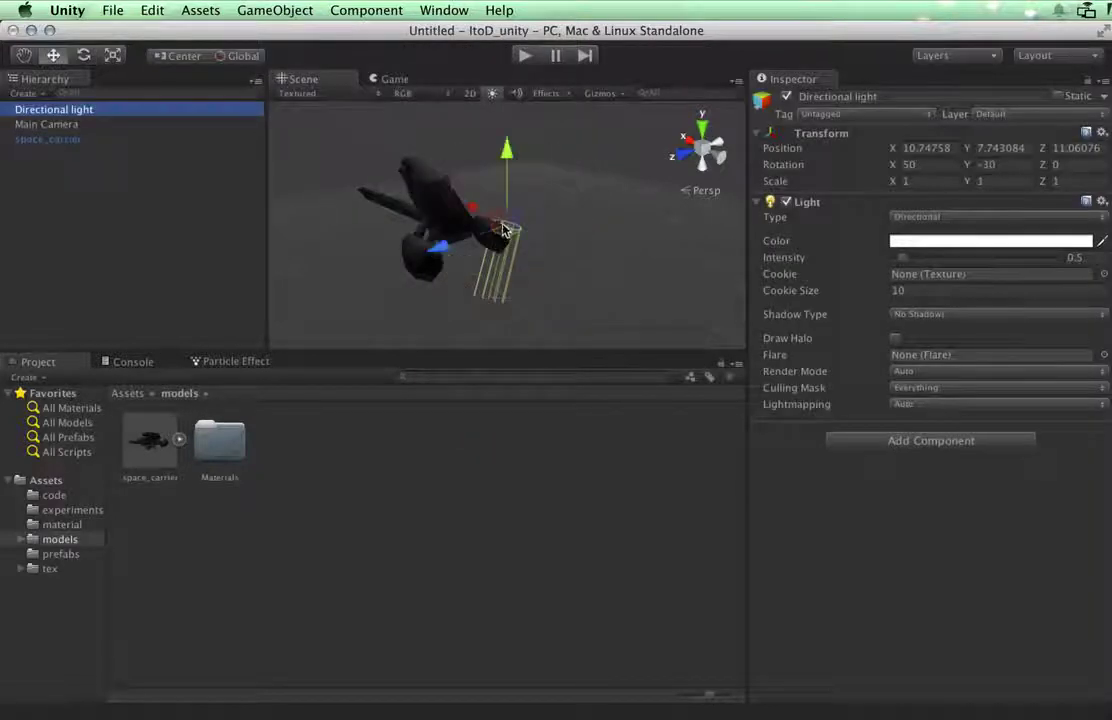
{"action": "left_click_drag", "start_coordinate": [507, 165], "coordinate": [507, 42]}
{"action": "left_click_drag", "start_coordinate": [494, 290], "coordinate": [3, 246], "text": "alt"}
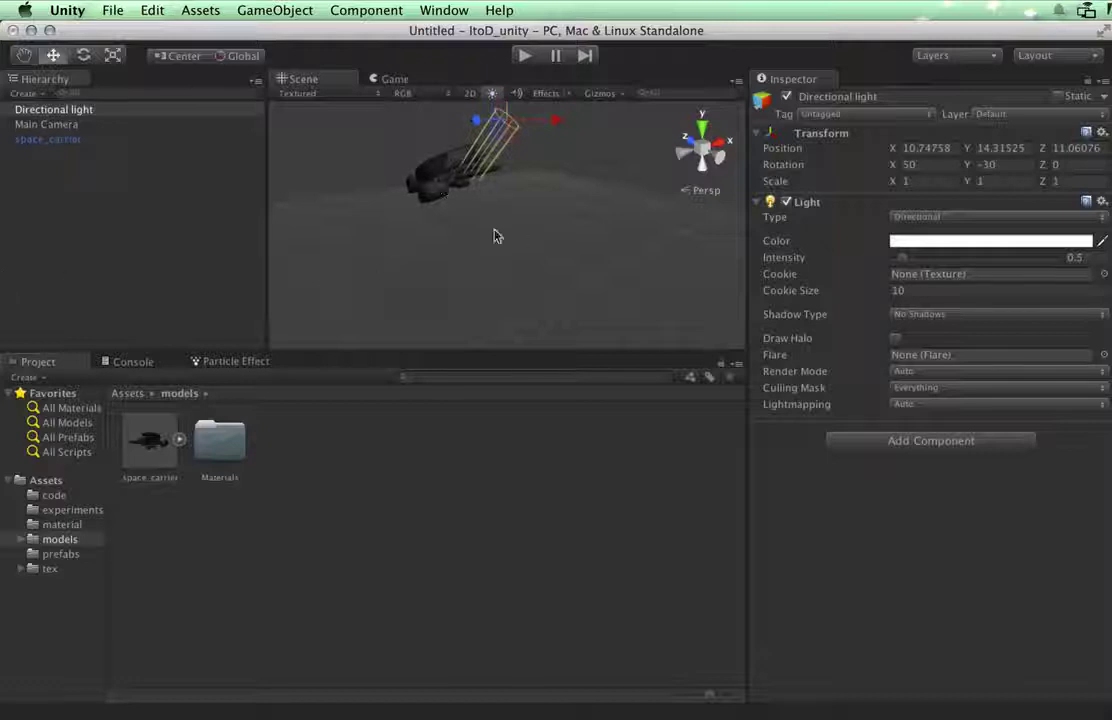
{"action": "key", "text": "f"}
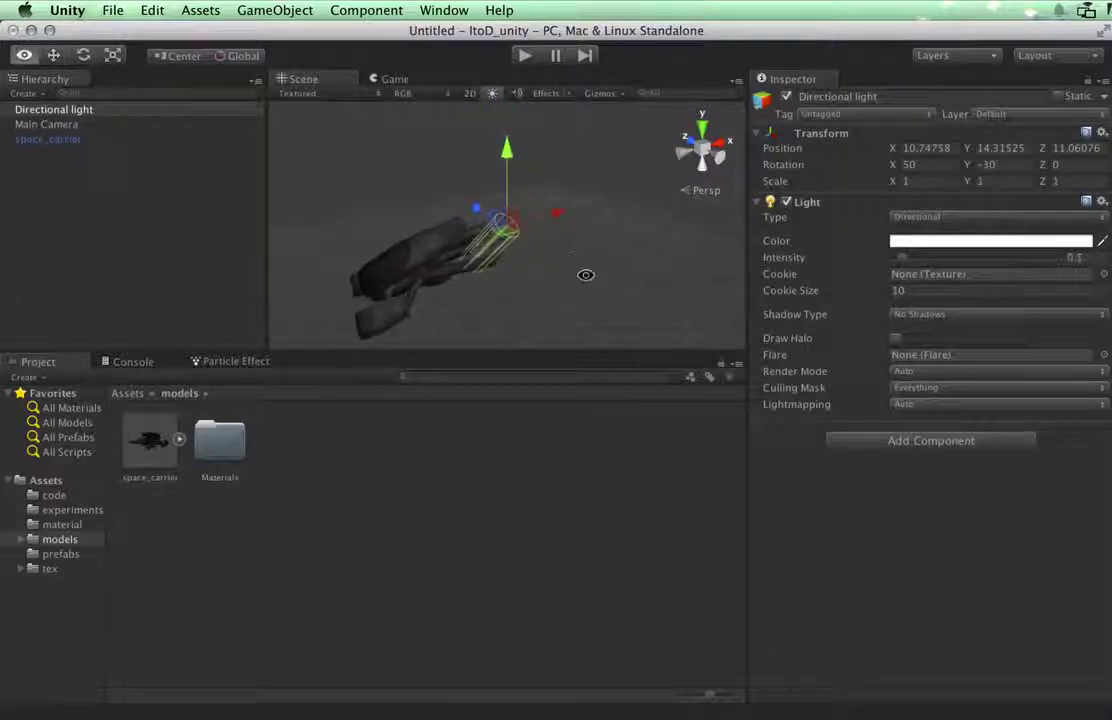
{"action": "left_click_drag", "start_coordinate": [586, 275], "coordinate": [495, 181], "text": "alt"}
{"action": "left_click_drag", "start_coordinate": [663, 275], "coordinate": [640, 312], "text": "alt"}
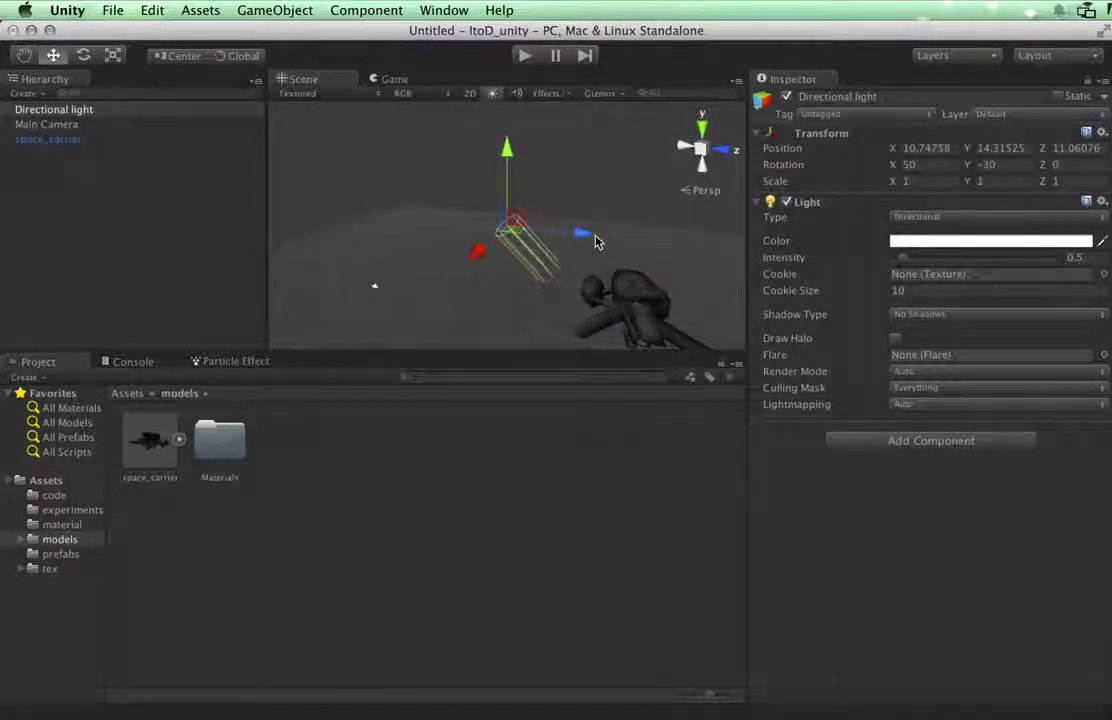
{"action": "left_click_drag", "start_coordinate": [583, 234], "coordinate": [440, 168]}
Step: Rotate the directional light to X 65.7, Y 75.2, Z 89.1 so it aims down at the ship
{"action": "key", "text": "e"}
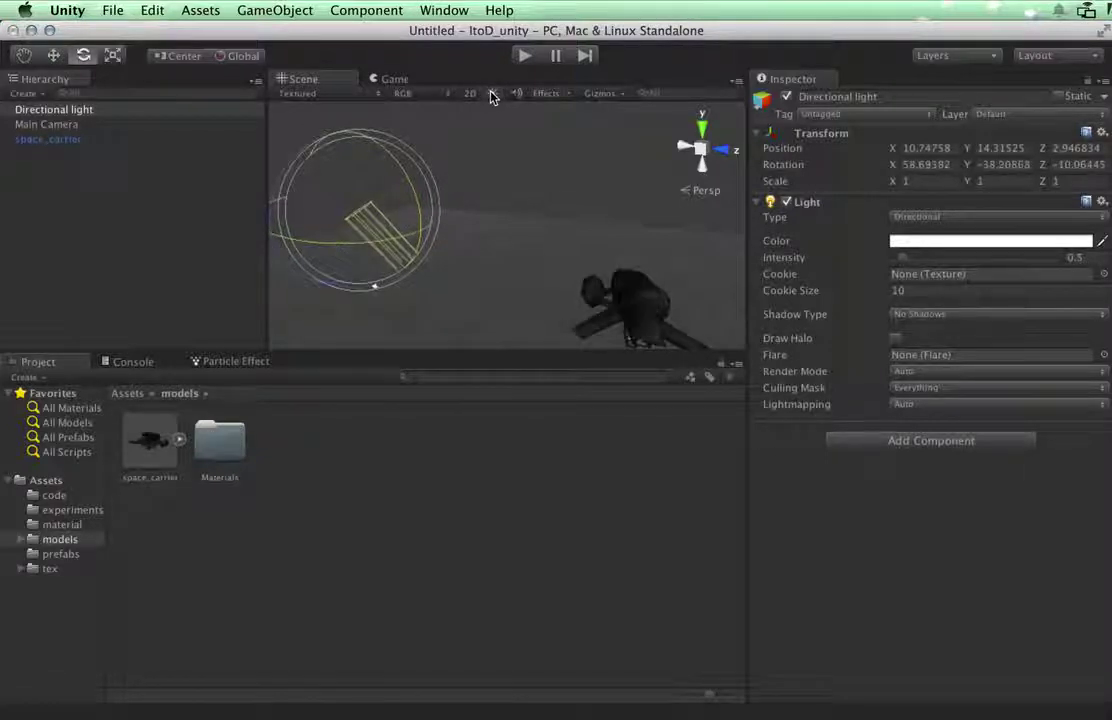
{"action": "left_click_drag", "start_coordinate": [380, 220], "coordinate": [862, 261], "text": "alt"}
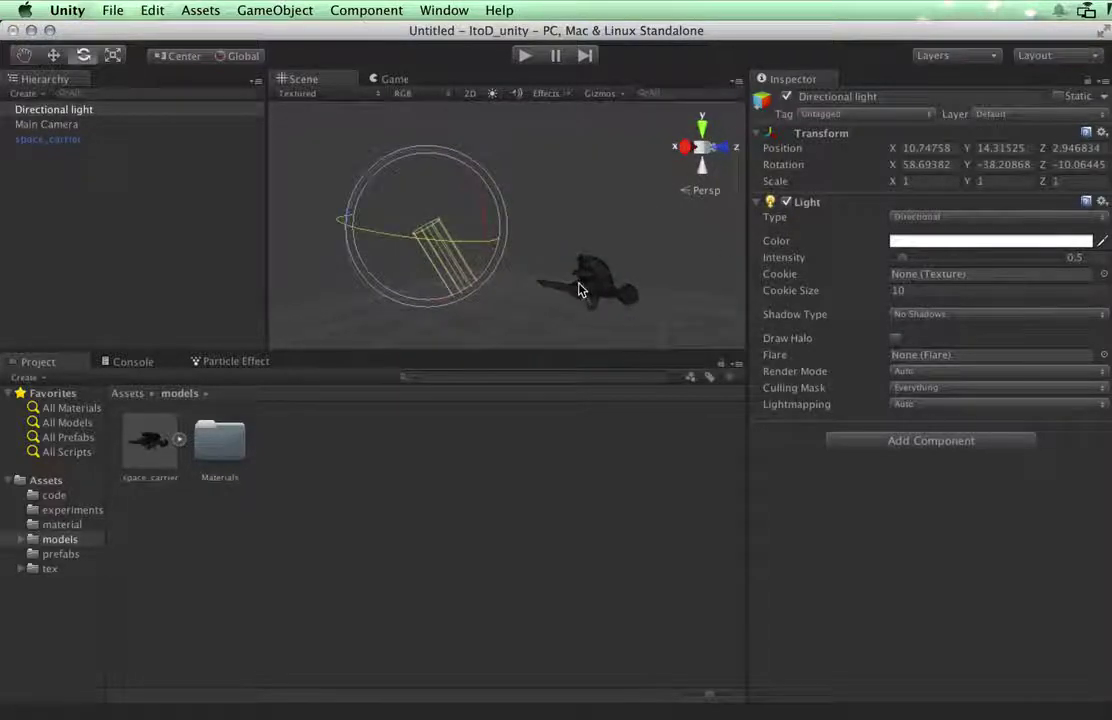
{"action": "left_click_drag", "start_coordinate": [581, 231], "coordinate": [397, 380], "text": "alt"}
{"action": "left_click_drag", "start_coordinate": [409, 147], "coordinate": [635, 151]}
{"action": "left_click_drag", "start_coordinate": [614, 307], "coordinate": [622, 118], "text": "alt"}
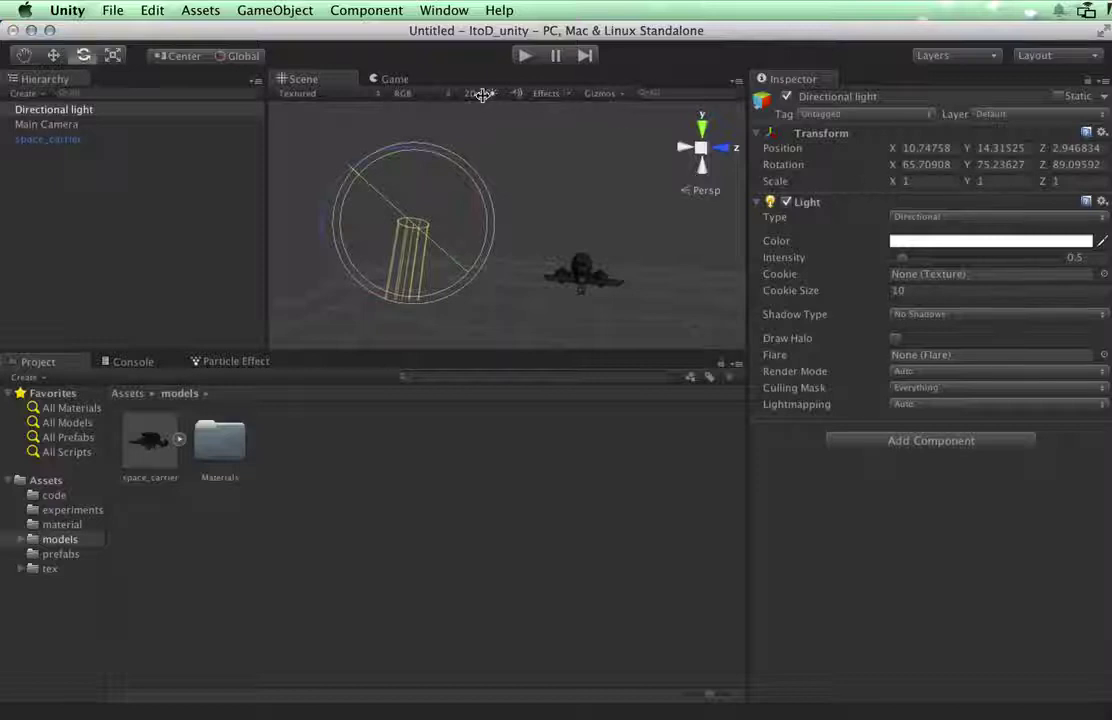
{"action": "mouse_move", "coordinate": [560, 180]}
{"action": "left_mouse_down", "text": "alt"}
{"action": "mouse_move", "coordinate": [623, 213]}
{"action": "mouse_move", "coordinate": [630, 427]}
{"action": "mouse_move", "coordinate": [628, 347]}
{"action": "mouse_move", "coordinate": [511, 231]}
{"action": "mouse_move", "coordinate": [499, 184]}
{"action": "mouse_move", "coordinate": [553, 156]}
{"action": "left_mouse_up", "text": "alt"}
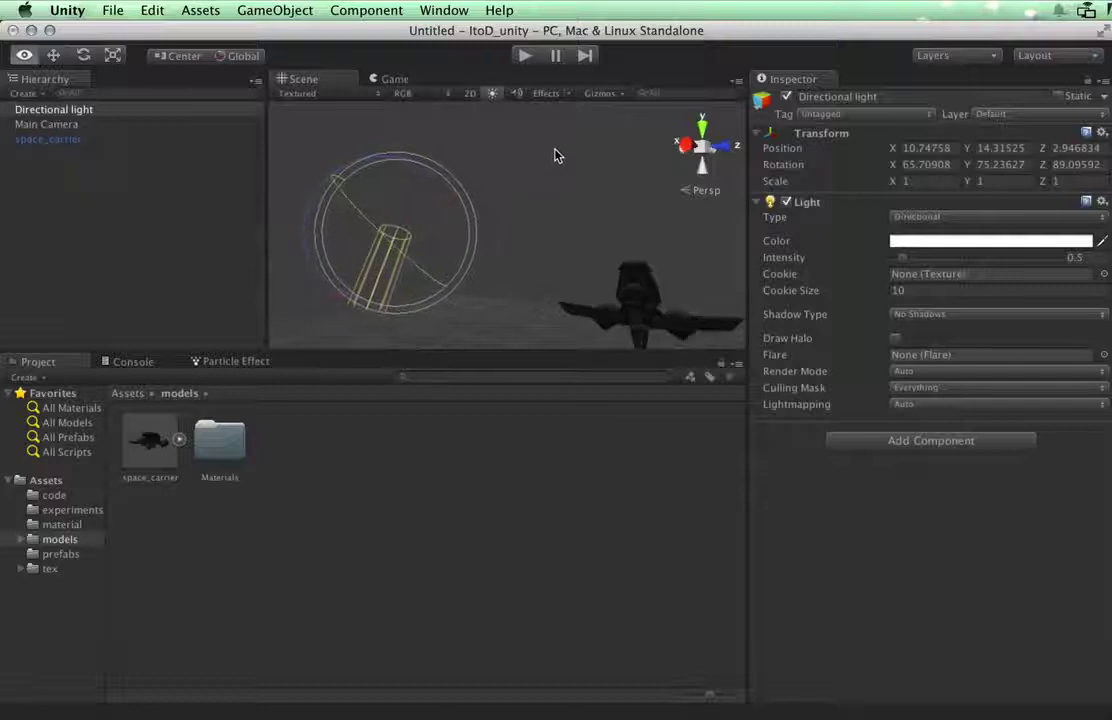
Step: Rename the Directional light to light_dir_sun
{"action": "left_click", "coordinate": [593, 226]}
{"action": "left_click", "coordinate": [55, 110]}
{"action": "key", "text": "Return"}
{"action": "type", "text": "light_dir_sun"}
{"action": "key", "text": "Return"}
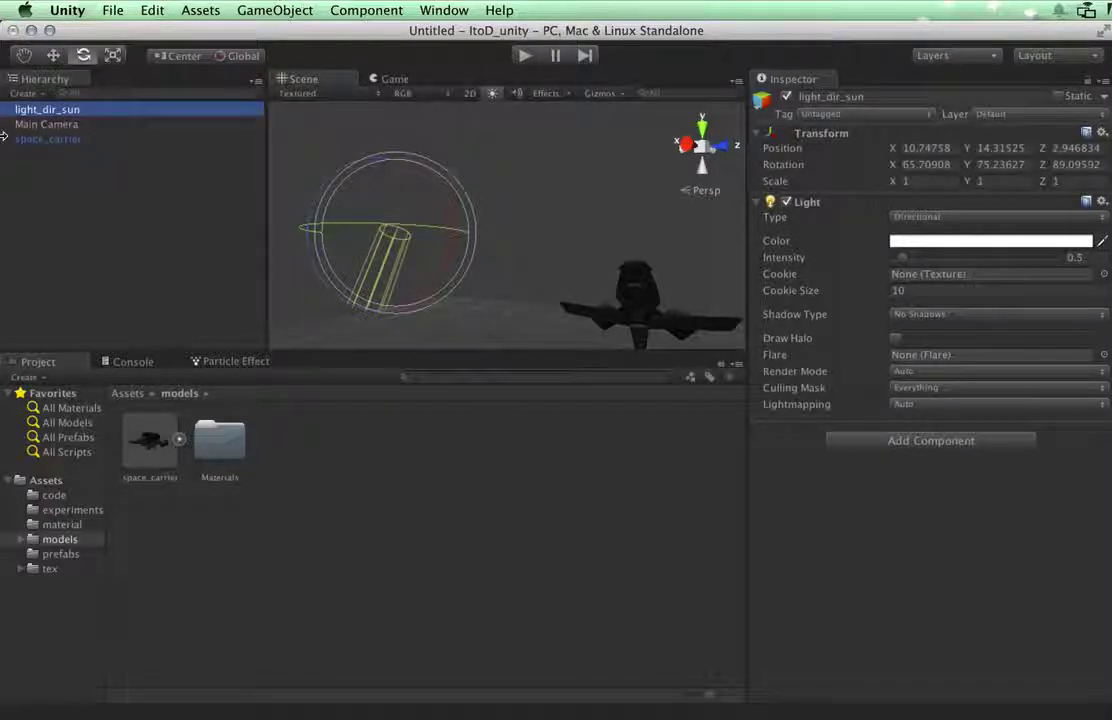
Step: Duplicate light_dir_sun and name the copy light_point_jet
{"action": "key", "text": "super+d"}
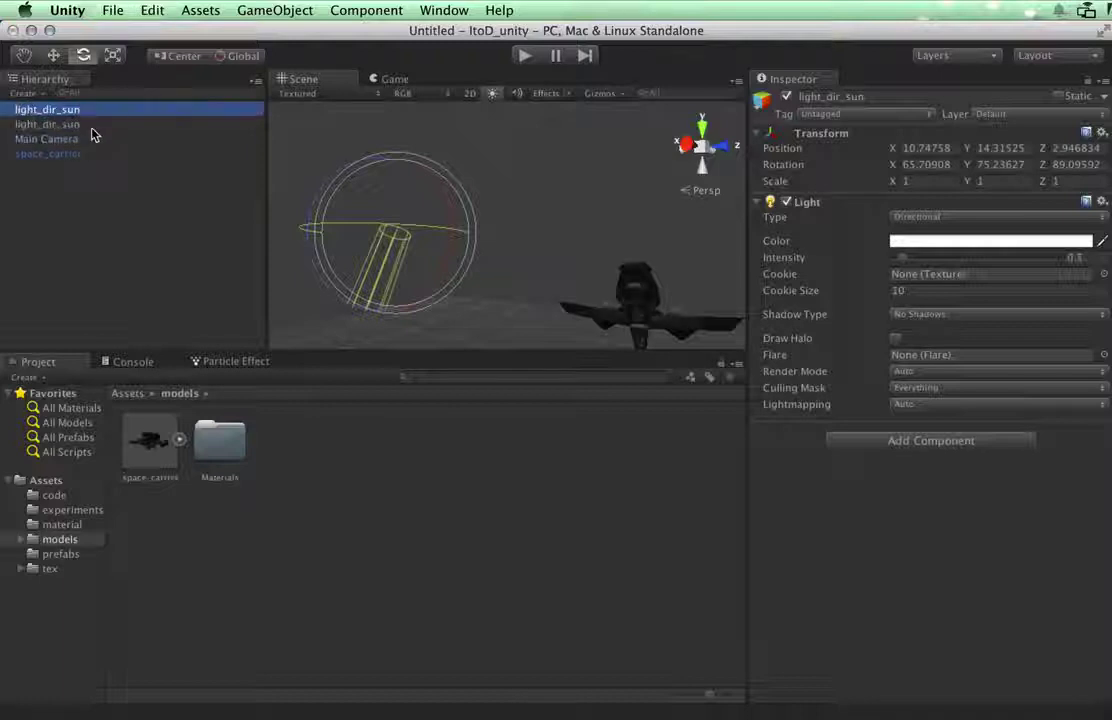
{"action": "key", "text": "Return"}
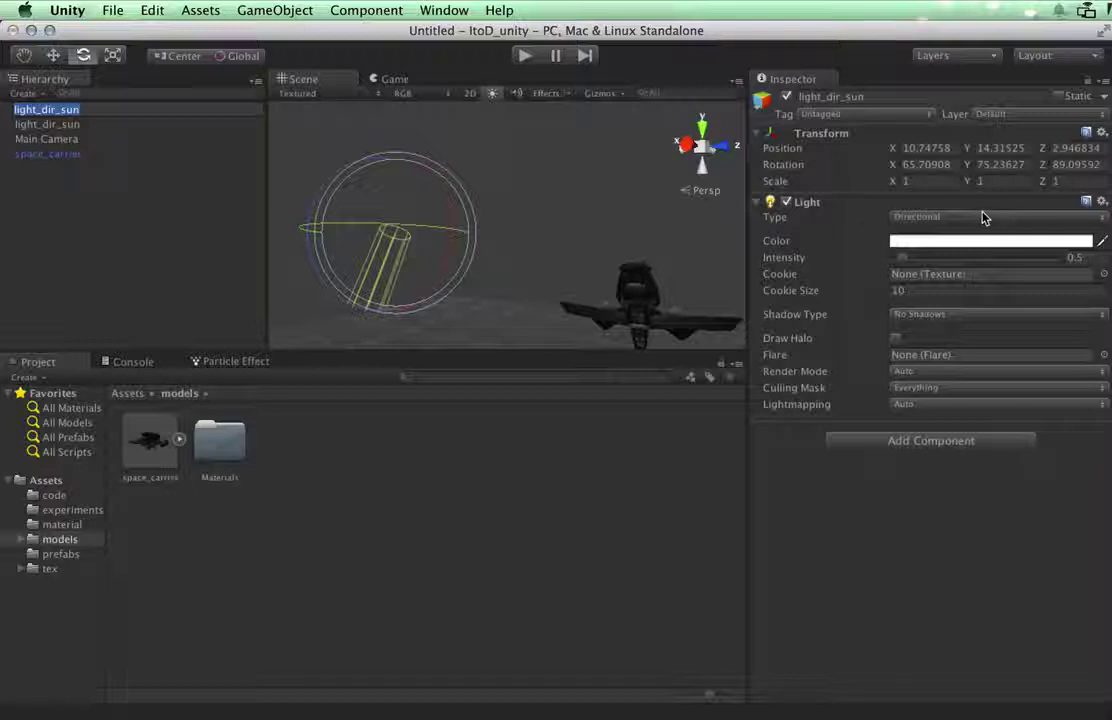
{"action": "key", "text": "Return"}
{"action": "type", "text": "jet_light"}
{"action": "key", "text": "super+a"}
{"action": "type", "text": "light_point_jet"}
{"action": "key", "text": "Return"}
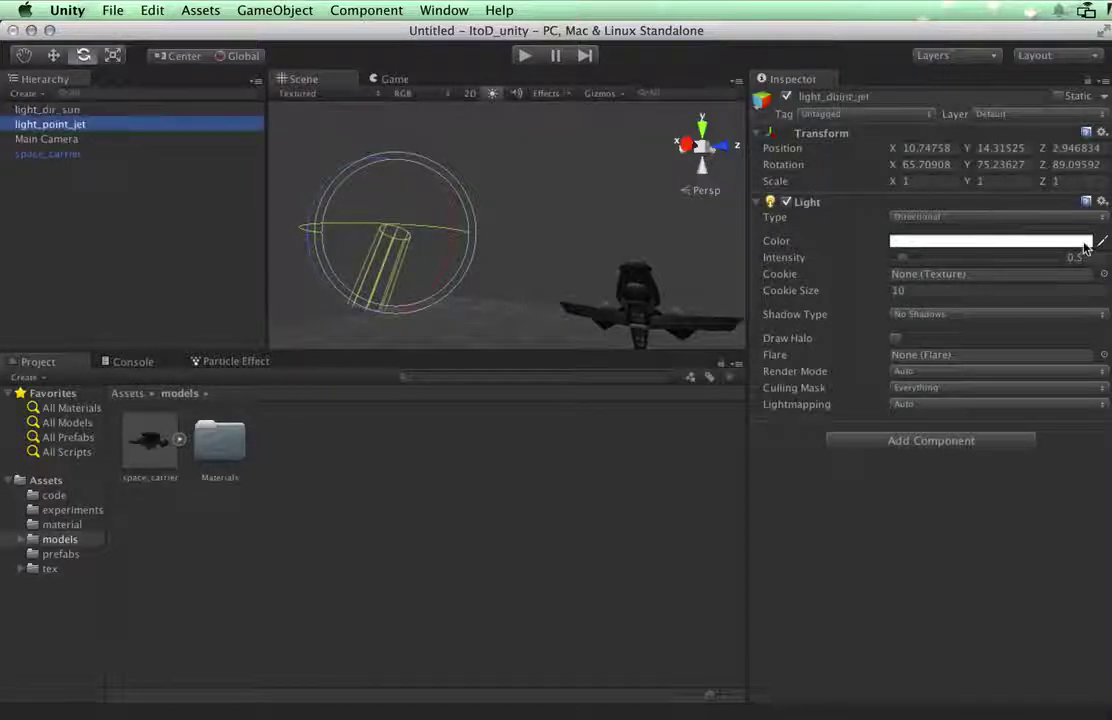
Step: Change light_point_jet's type to Point and shift it sideways
{"action": "left_click", "coordinate": [1063, 218]}
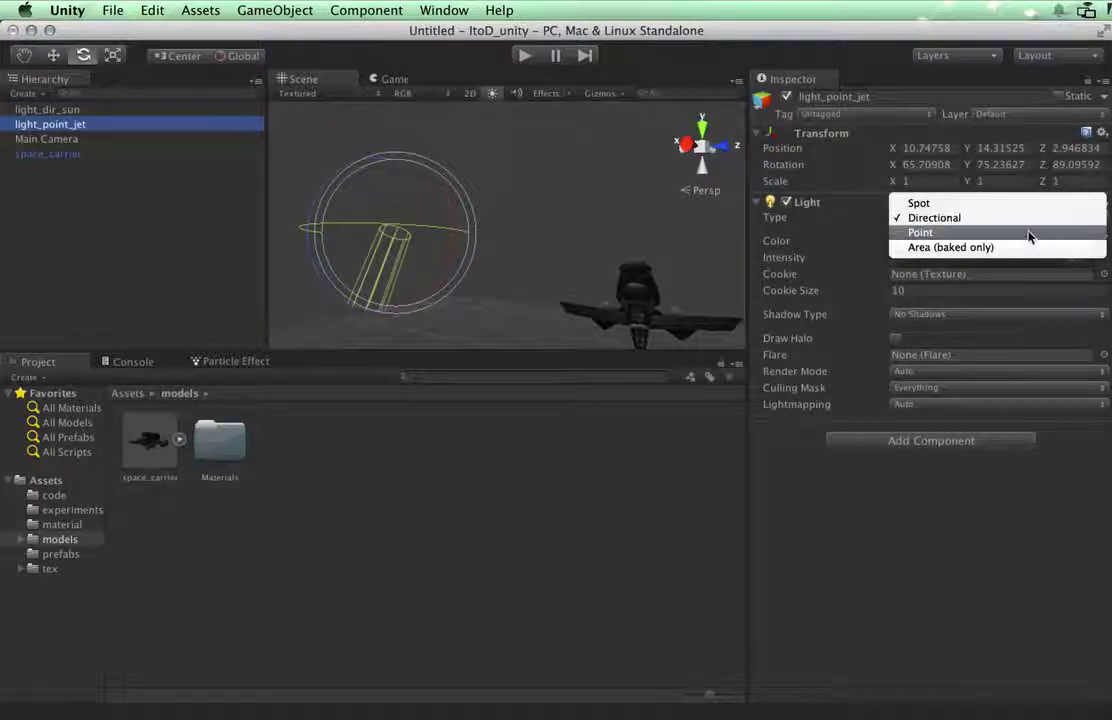
{"action": "left_click", "coordinate": [1030, 234]}
{"action": "key", "text": "w"}
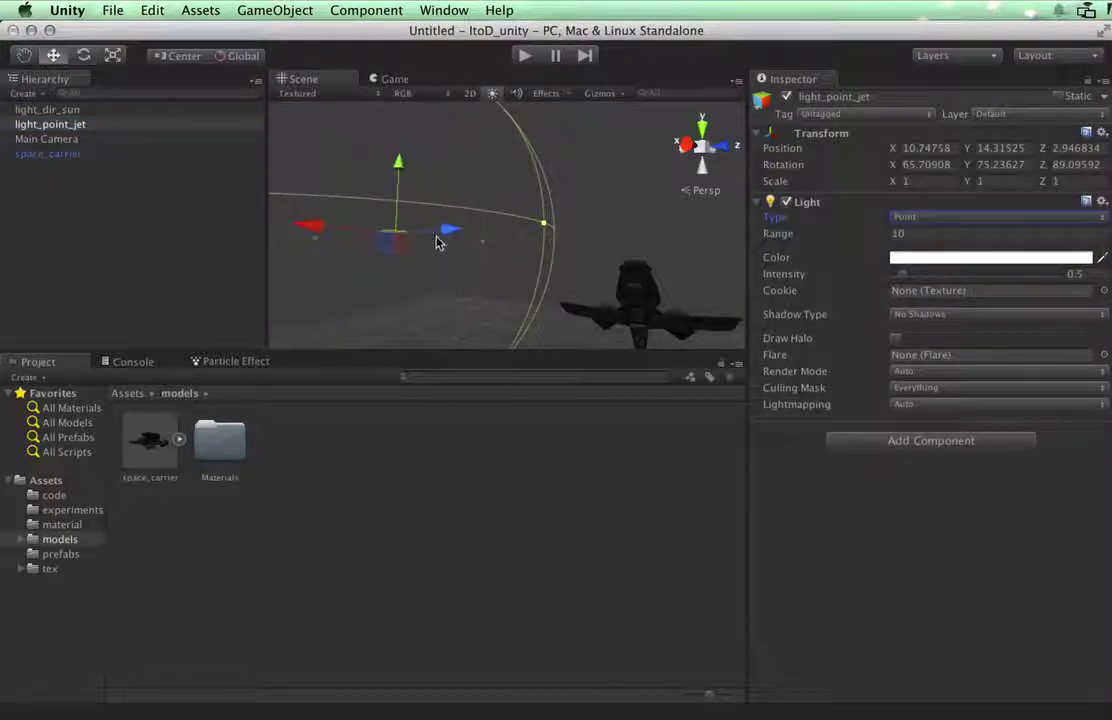
{"action": "left_click_drag", "start_coordinate": [439, 241], "coordinate": [743, 272]}
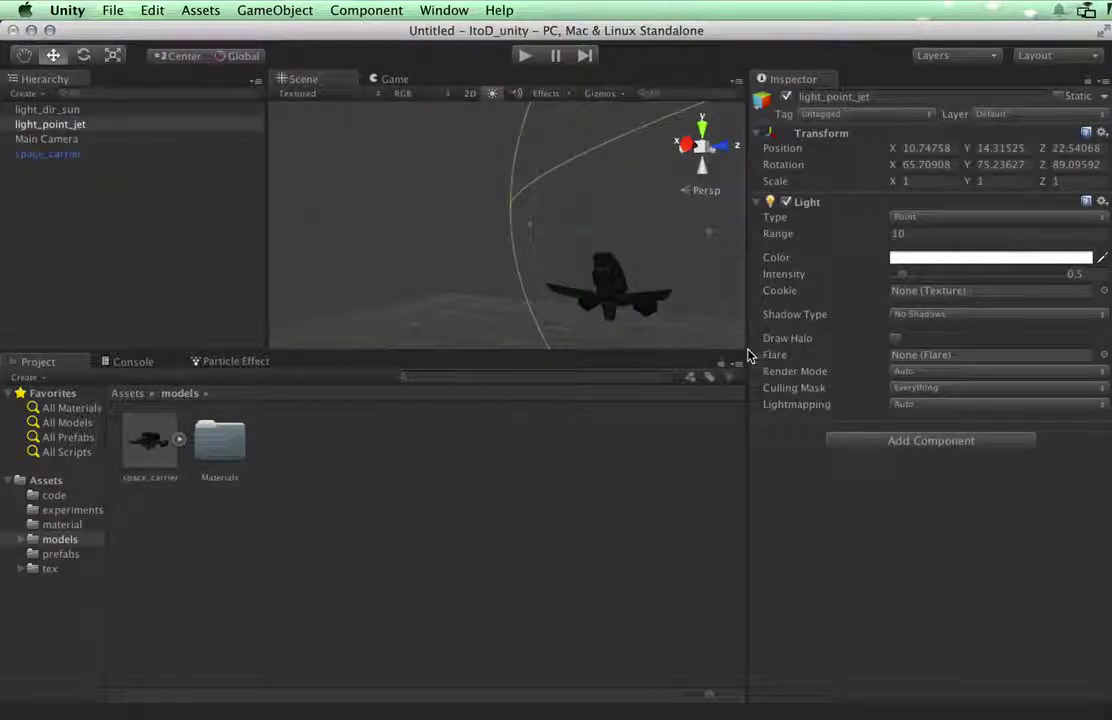
Step: Enlarge the Scene view by dragging the panel splitters taller and wider
{"action": "left_click_drag", "start_coordinate": [741, 352], "coordinate": [741, 457]}
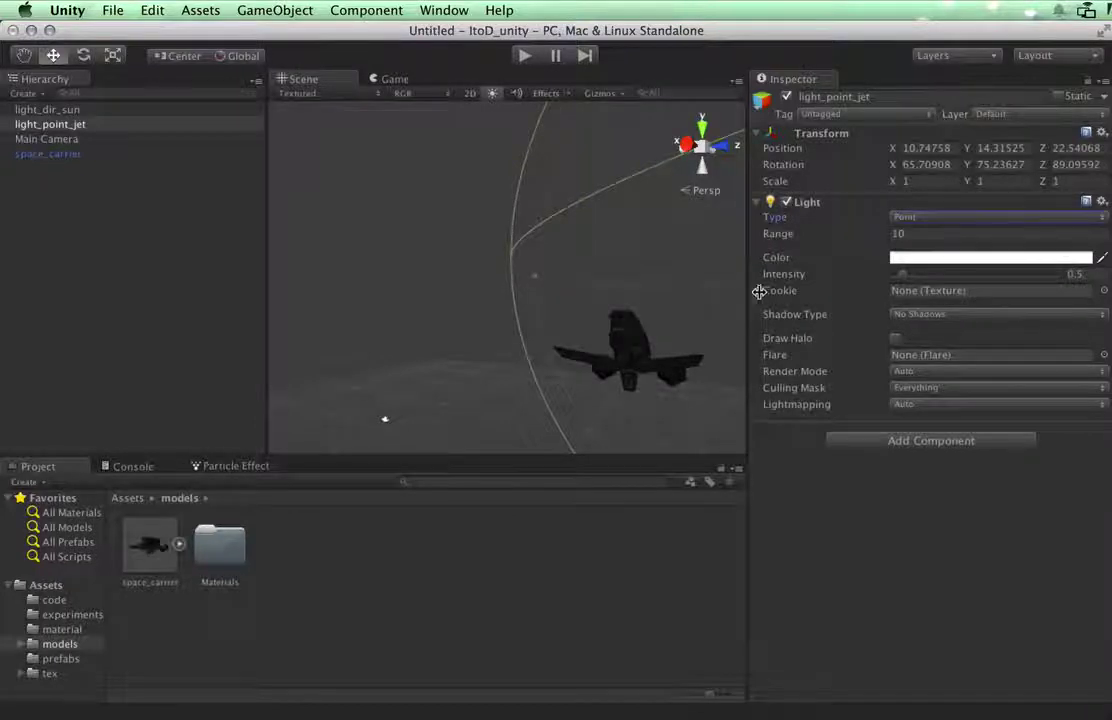
{"action": "left_click_drag", "start_coordinate": [748, 296], "coordinate": [990, 323]}
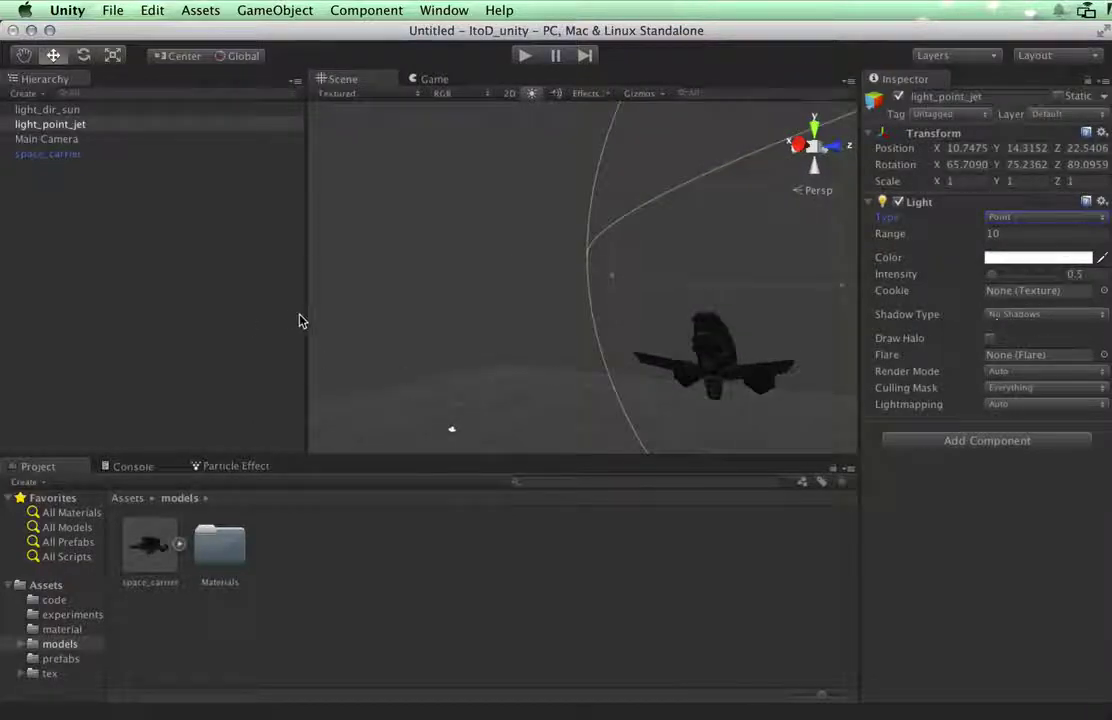
{"action": "left_click_drag", "start_coordinate": [308, 313], "coordinate": [186, 311]}
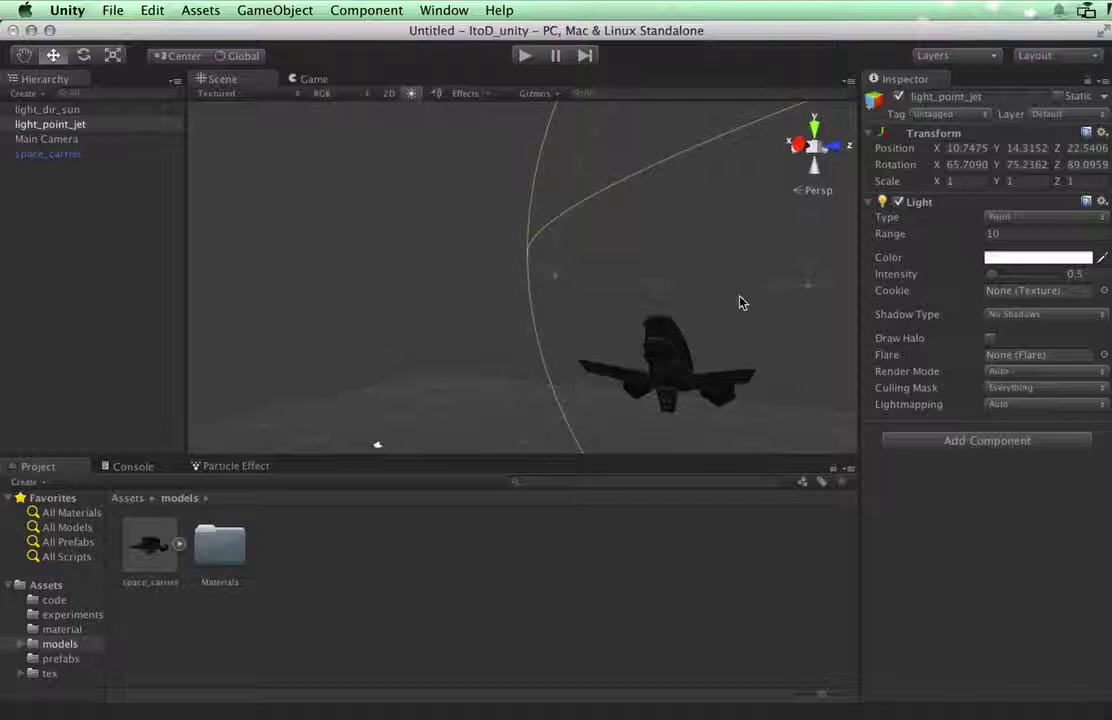
Step: Position the point light over the ship at Y 10.0418, Z 16.4001 using Top view
{"action": "left_click_drag", "start_coordinate": [741, 303], "coordinate": [702, 375], "text": "alt"}
{"action": "key", "text": "f"}
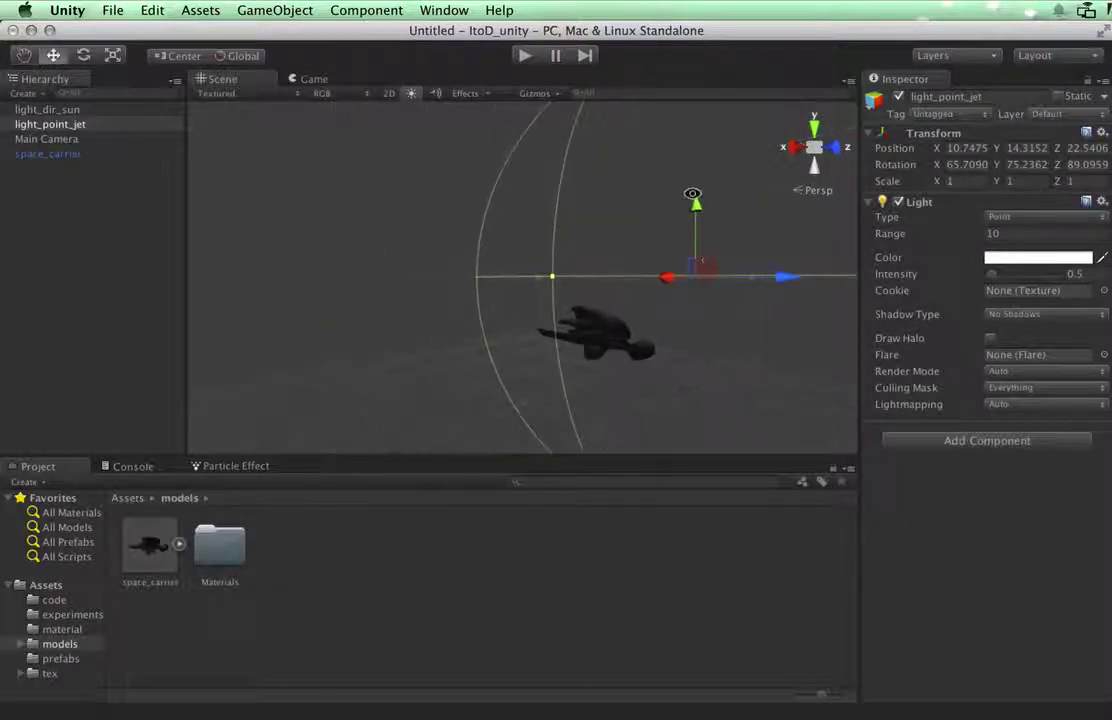
{"action": "left_click_drag", "start_coordinate": [695, 200], "coordinate": [722, 300]}
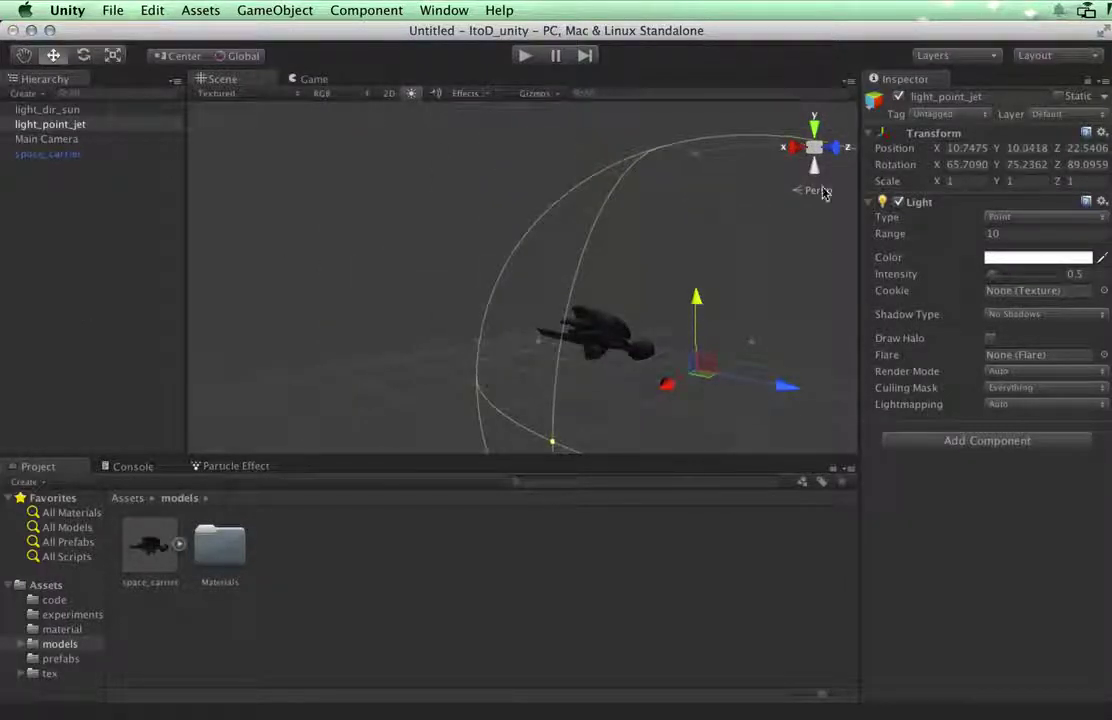
{"action": "left_click", "coordinate": [813, 128]}
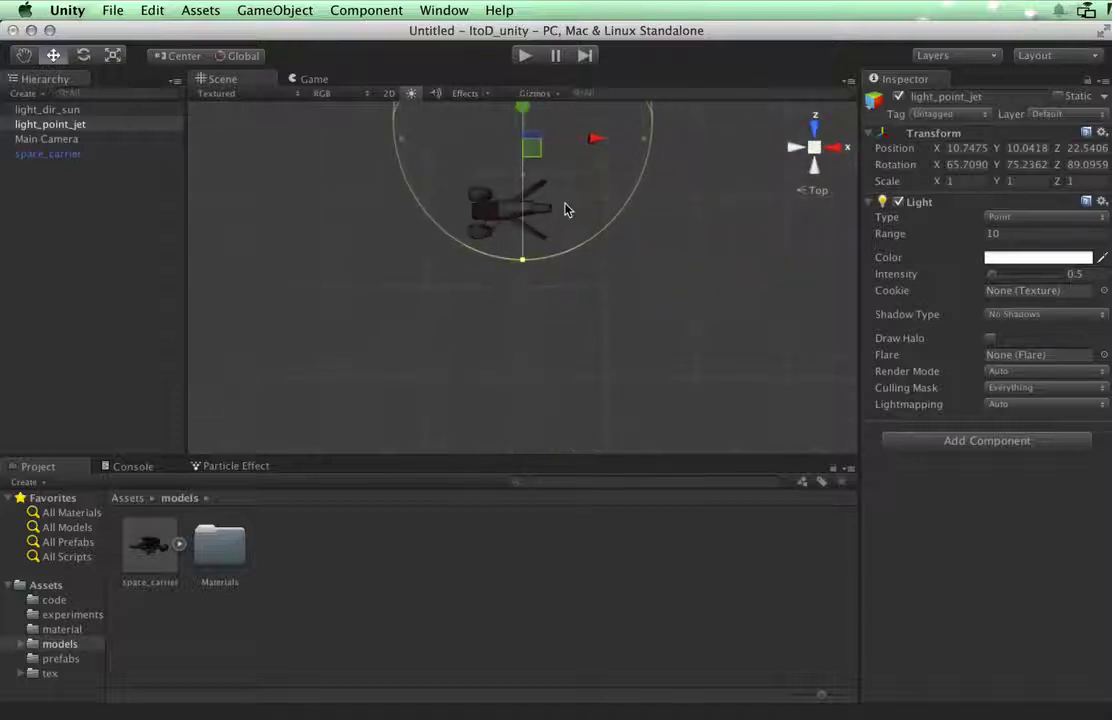
{"action": "key", "text": "q"}
{"action": "left_click_drag", "start_coordinate": [565, 204], "coordinate": [573, 315]}
{"action": "key", "text": "w"}
{"action": "left_click_drag", "start_coordinate": [526, 151], "coordinate": [533, 240]}
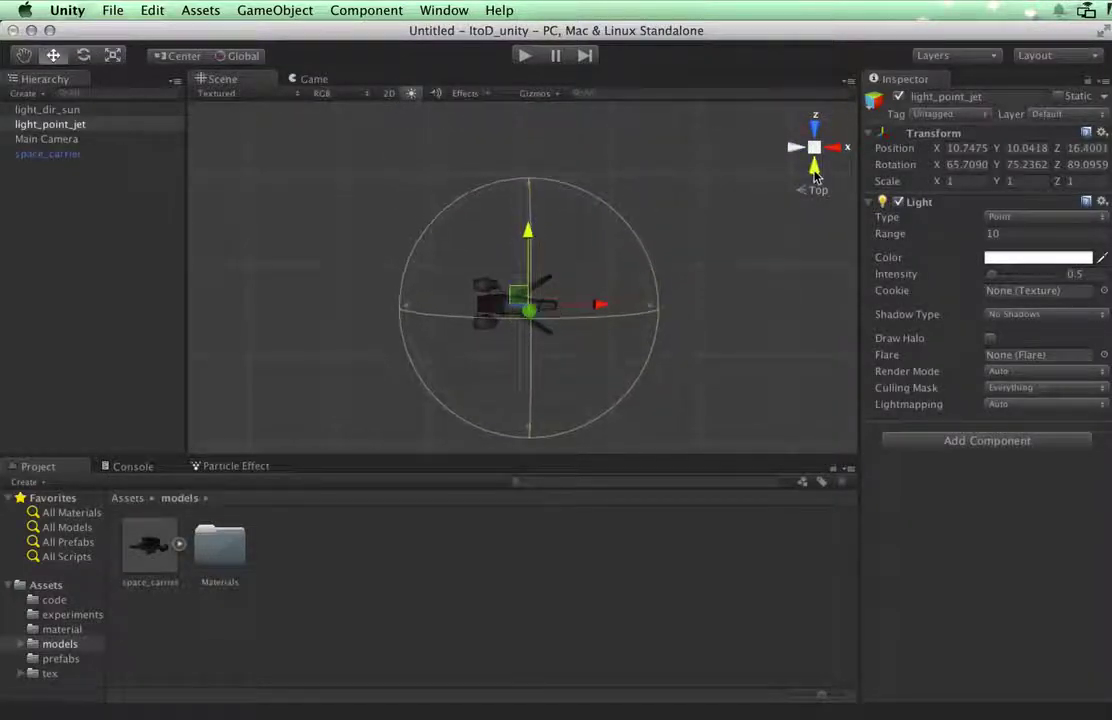
Step: Move the jet light right along X to 12.3978 and slightly up beside the engine
{"action": "left_click", "coordinate": [815, 126]}
{"action": "left_click_drag", "start_coordinate": [585, 350], "coordinate": [626, 340]}
{"action": "left_click_drag", "start_coordinate": [572, 286], "coordinate": [570, 276]}
{"action": "key", "text": "f"}
{"action": "left_click_drag", "start_coordinate": [658, 281], "coordinate": [565, 284], "text": "alt"}
{"action": "scroll", "coordinate": [688, 285], "scroll_direction": "up", "scroll_amount": 5}
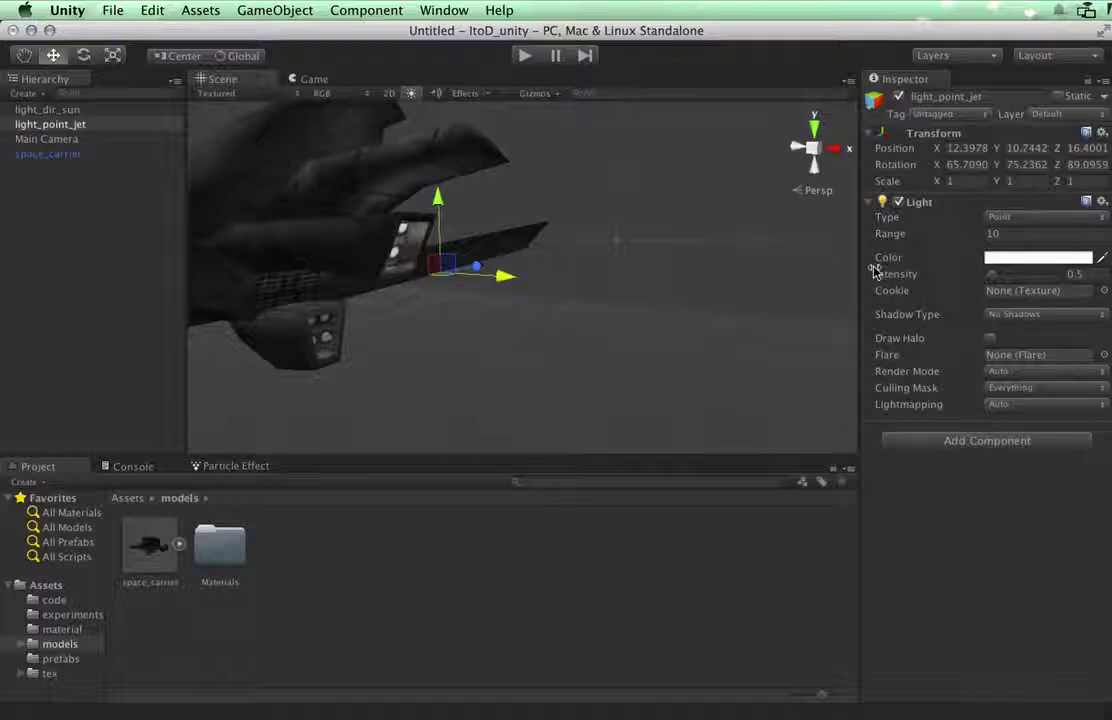
Step: Set the jet light's intensity to 1.06 and lift it to Y 11.1144
{"action": "left_click_drag", "start_coordinate": [880, 273], "coordinate": [898, 273]}
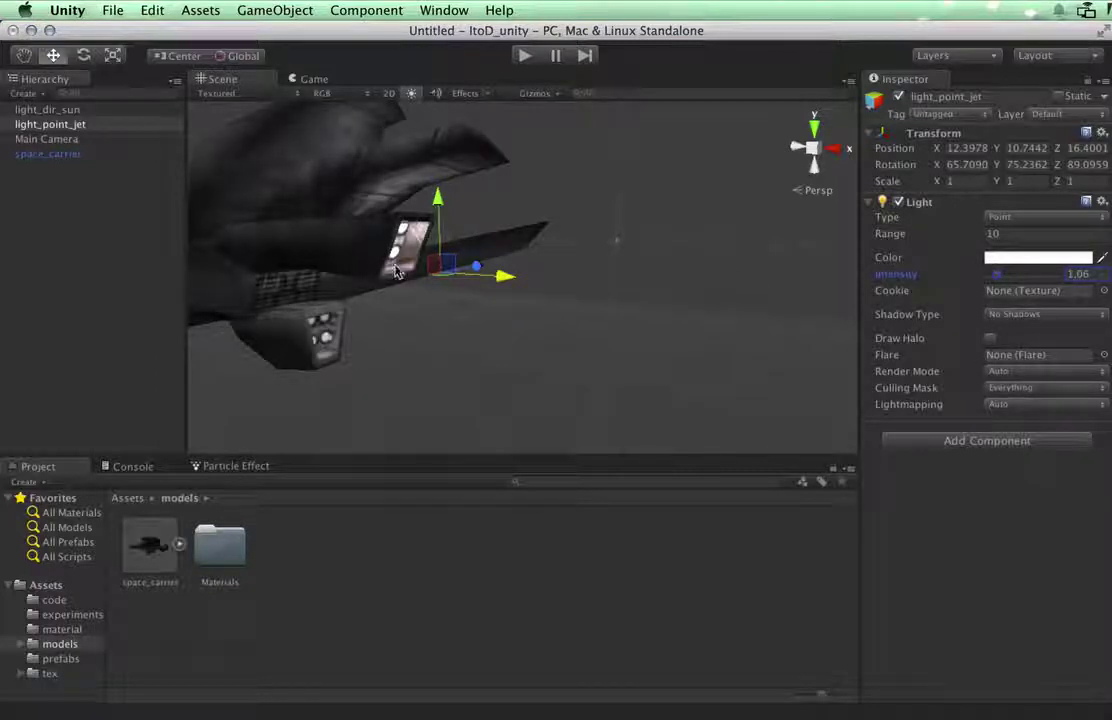
{"action": "left_click_drag", "start_coordinate": [777, 236], "coordinate": [598, 276], "text": "alt"}
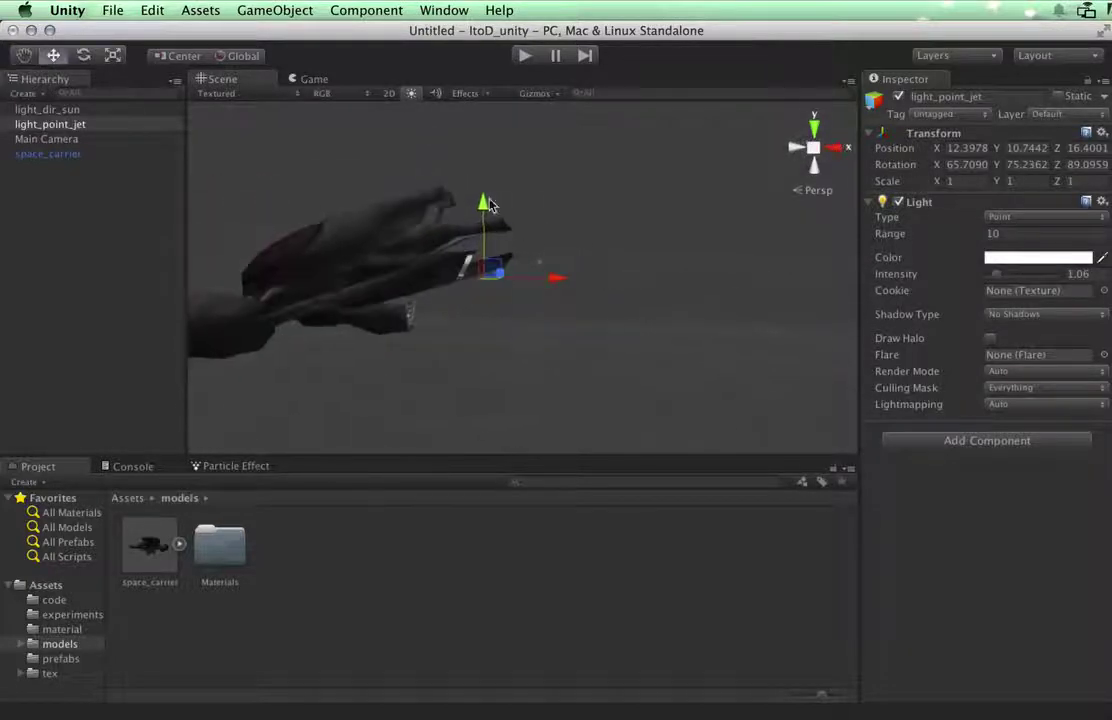
{"action": "left_click_drag", "start_coordinate": [481, 205], "coordinate": [259, 242]}
{"action": "left_click_drag", "start_coordinate": [581, 343], "coordinate": [740, 258], "text": "alt"}
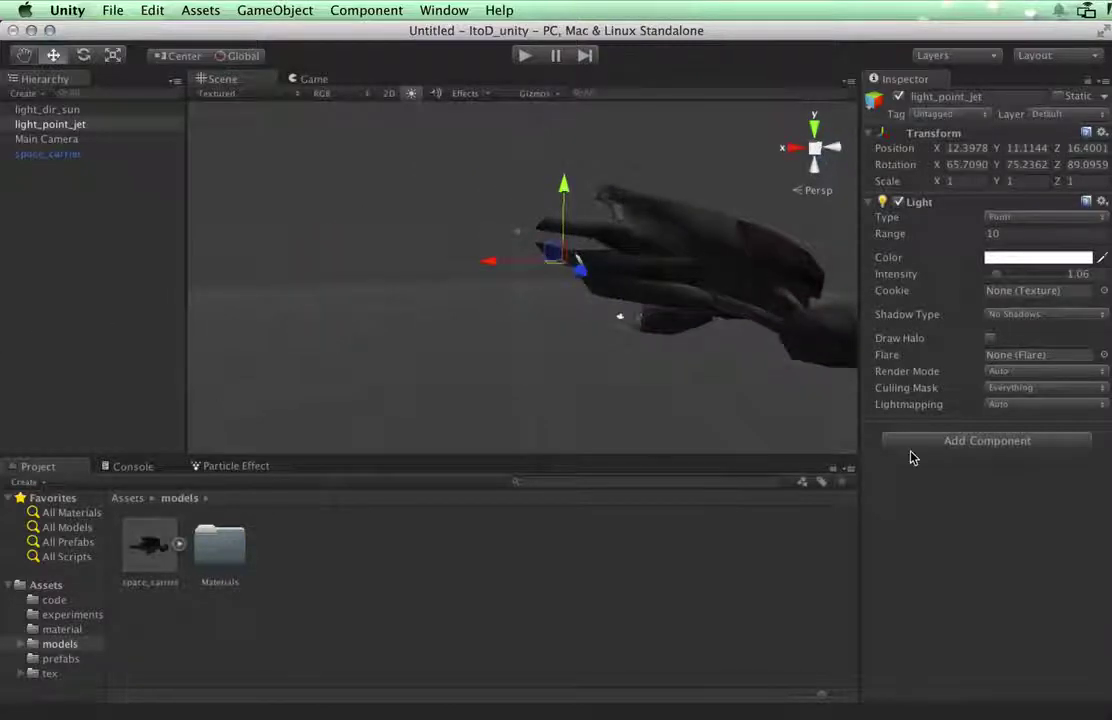
{"action": "left_click_drag", "start_coordinate": [822, 365], "coordinate": [518, 368], "text": "alt"}
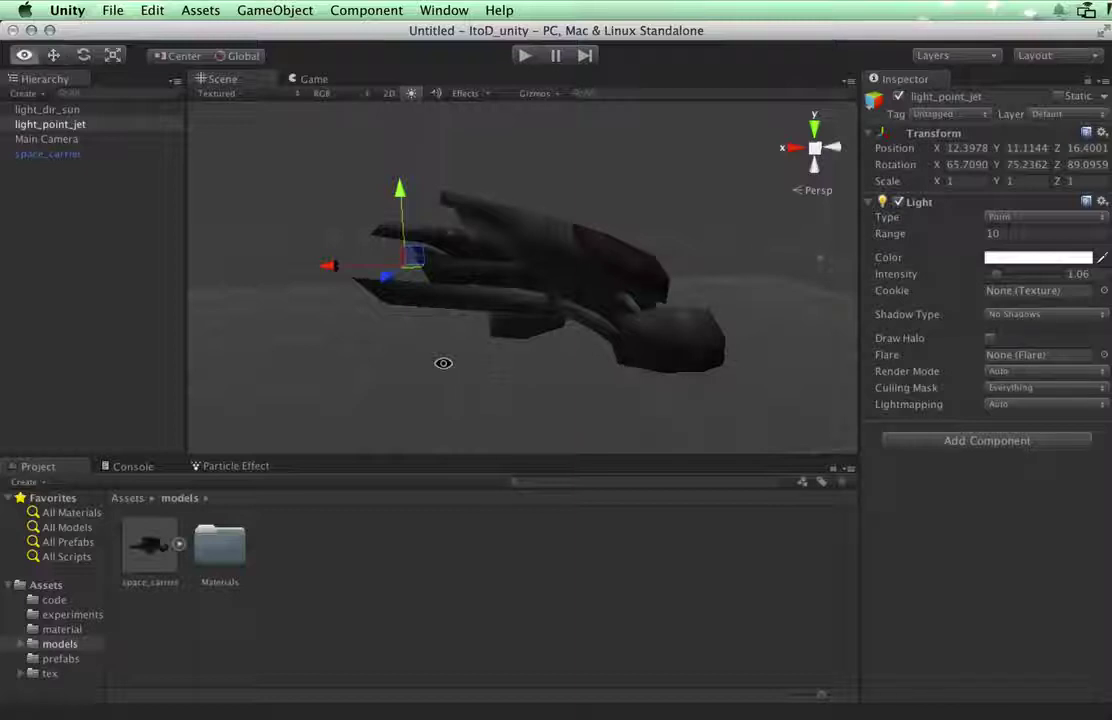
Step: Duplicate light_point_jet and move the copy toward the engines
{"action": "left_click_drag", "start_coordinate": [443, 363], "coordinate": [539, 377], "text": "alt"}
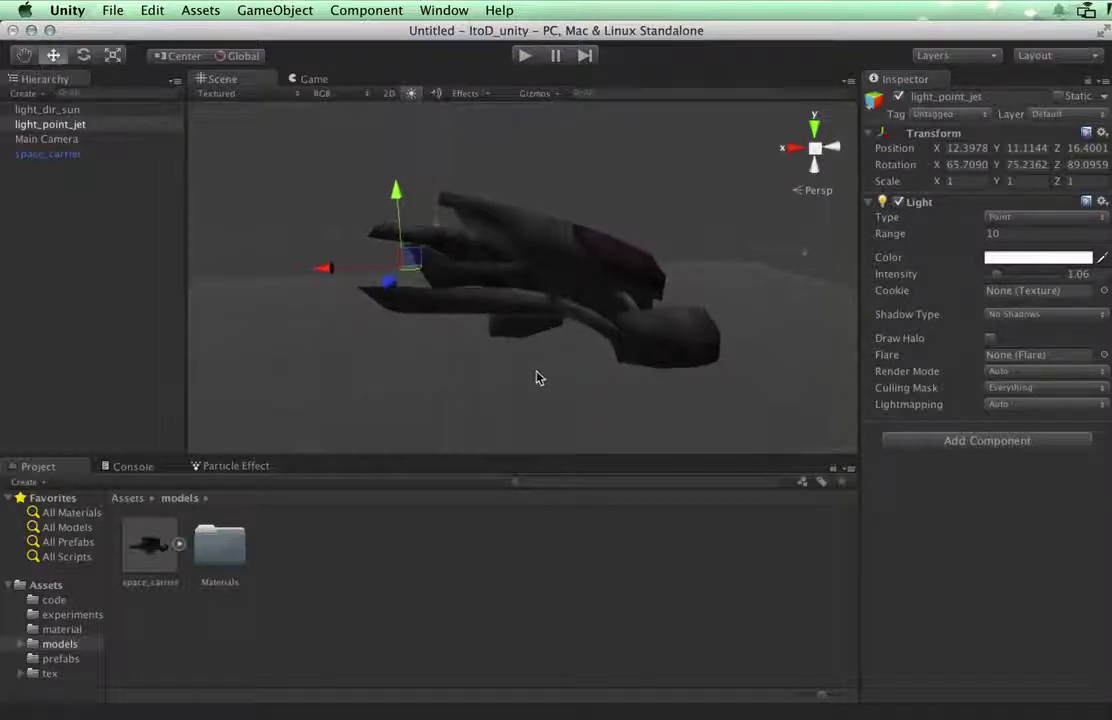
{"action": "left_click", "coordinate": [88, 128]}
{"action": "key", "text": "super+d"}
{"action": "left_click_drag", "start_coordinate": [327, 272], "coordinate": [752, 253]}
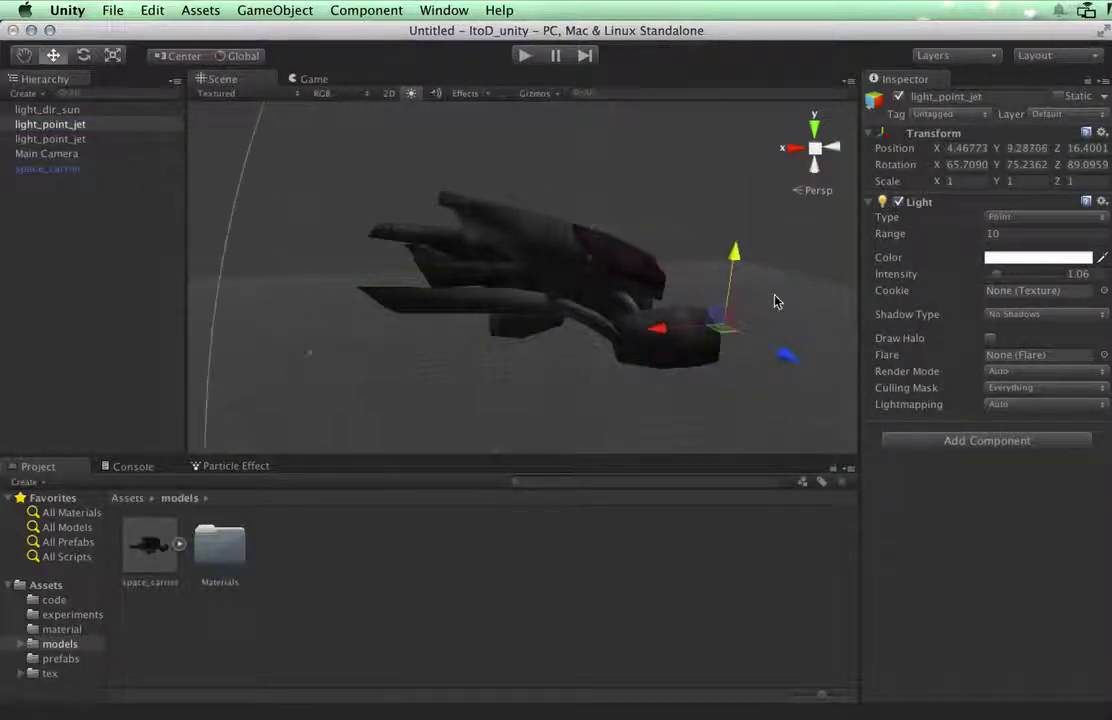
{"action": "key", "text": "f"}
{"action": "scroll", "coordinate": [690, 363], "scroll_direction": "up", "scroll_amount": 5}
{"action": "left_click_drag", "start_coordinate": [686, 361], "coordinate": [131, 355], "text": "alt"}
{"action": "scroll", "coordinate": [478, 249], "scroll_direction": "up", "scroll_amount": 3}
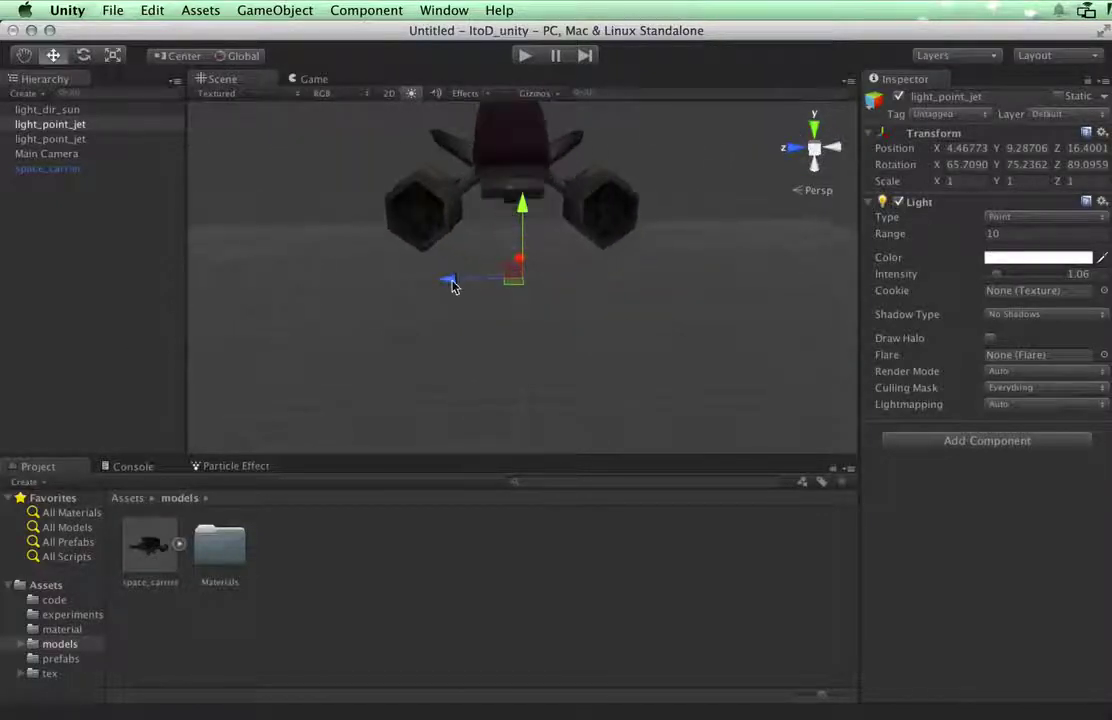
Step: Place the copy in the larger nozzle at X 5.46791, Y 9.92049, Z 18.1973 with intensity 2.4
{"action": "left_click_drag", "start_coordinate": [452, 285], "coordinate": [335, 280]}
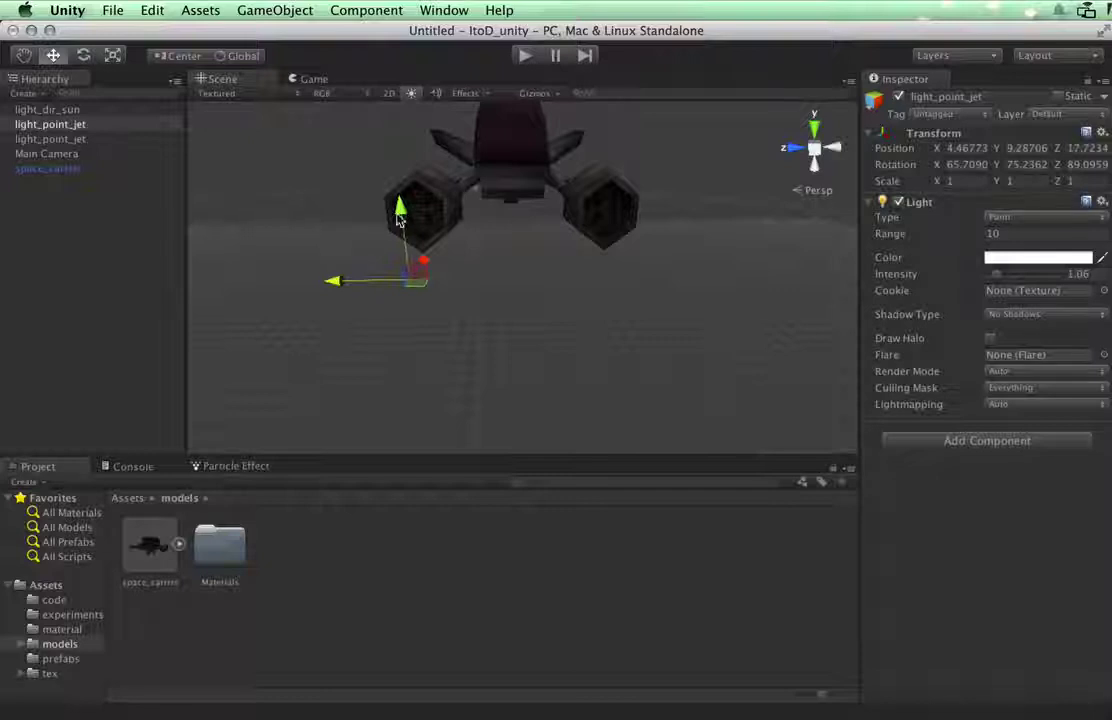
{"action": "left_click_drag", "start_coordinate": [398, 218], "coordinate": [388, 186]}
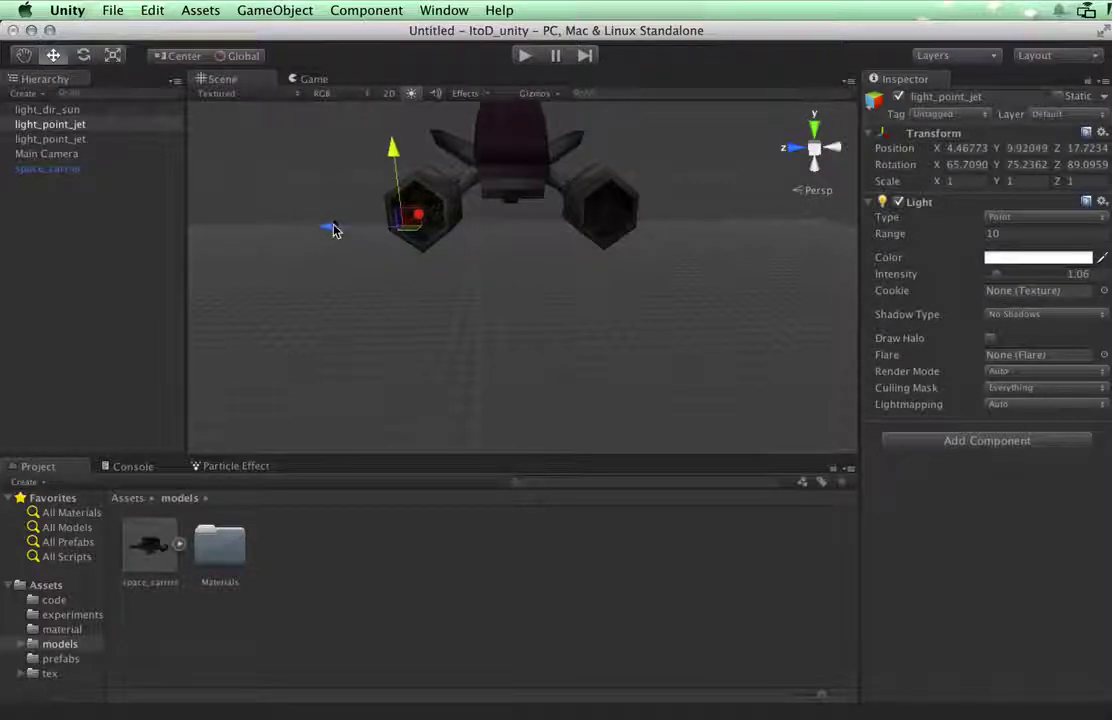
{"action": "left_click_drag", "start_coordinate": [334, 231], "coordinate": [501, 218]}
{"action": "scroll", "coordinate": [501, 218], "scroll_direction": "up", "scroll_amount": 5}
{"action": "left_click_drag", "start_coordinate": [558, 241], "coordinate": [849, 225], "text": "alt"}
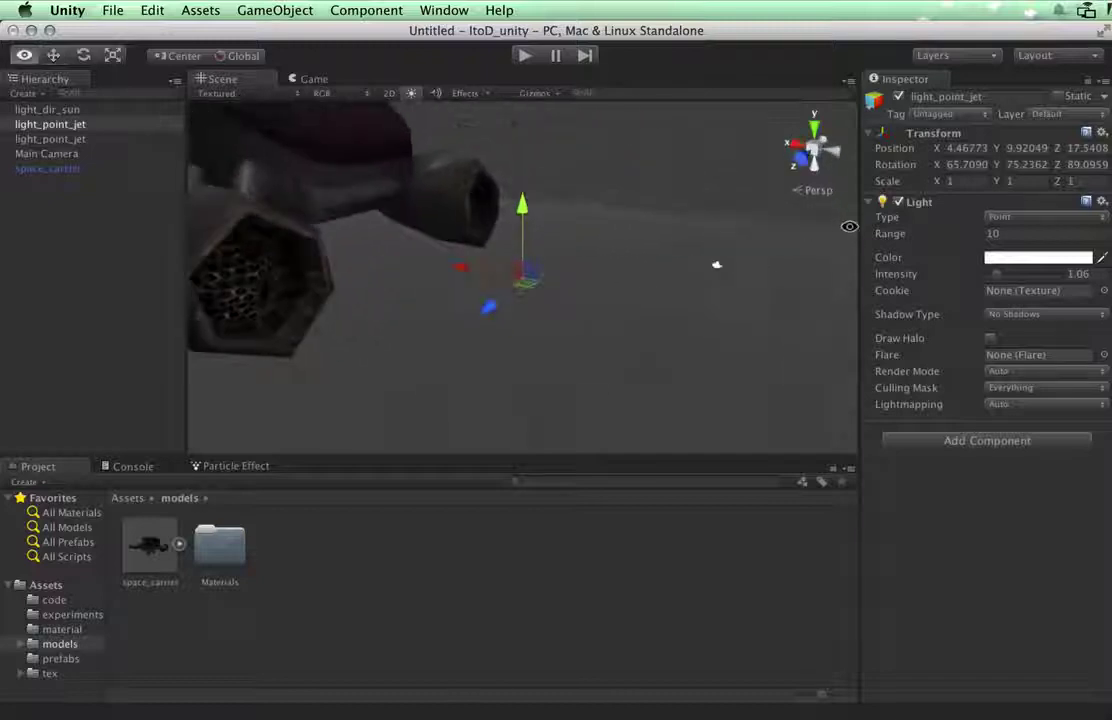
{"action": "left_click_drag", "start_coordinate": [441, 267], "coordinate": [293, 305]}
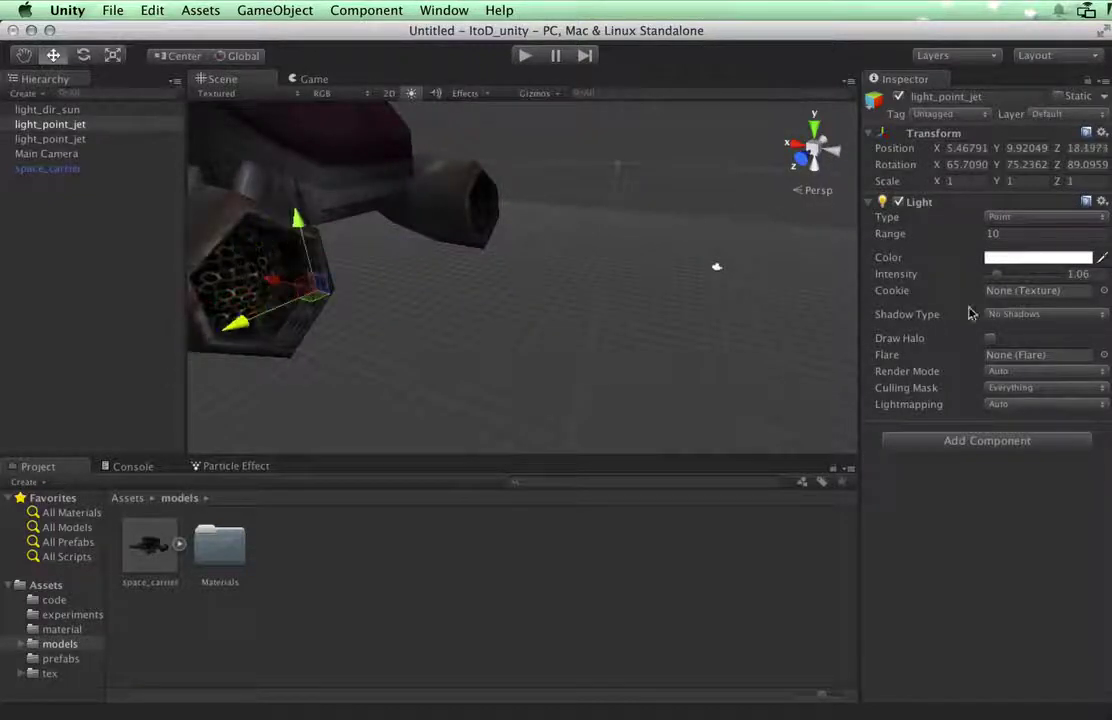
{"action": "left_click_drag", "start_coordinate": [907, 273], "coordinate": [1007, 278]}
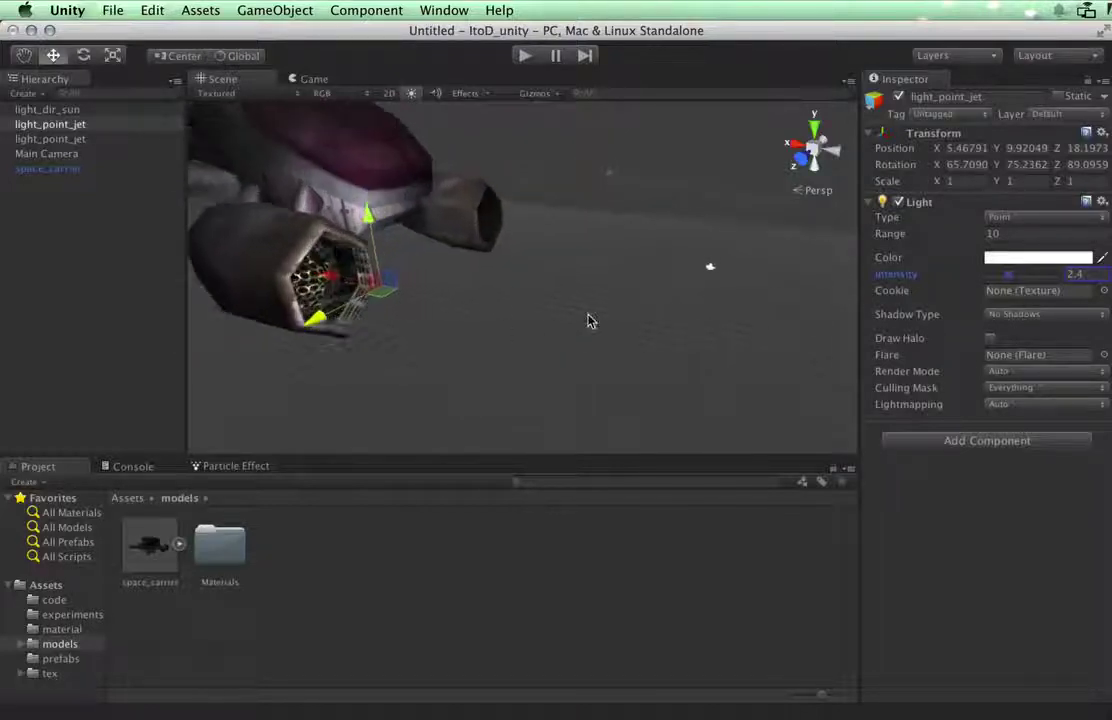
Step: Set the nozzle light's Render Mode to Important and its intensity to 1.75
{"action": "left_click", "coordinate": [1040, 371]}
{"action": "left_click", "coordinate": [1015, 386]}
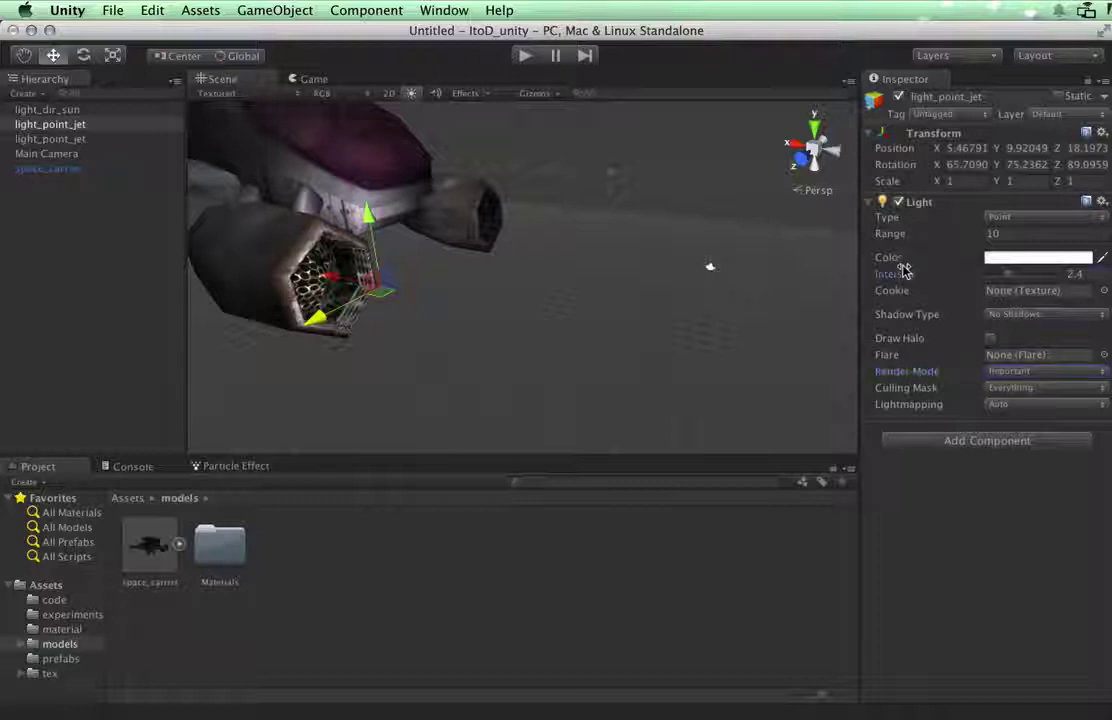
{"action": "mouse_move", "coordinate": [903, 271]}
{"action": "left_mouse_down"}
{"action": "mouse_move", "coordinate": [839, 278]}
{"action": "mouse_move", "coordinate": [885, 278]}
{"action": "left_mouse_up"}
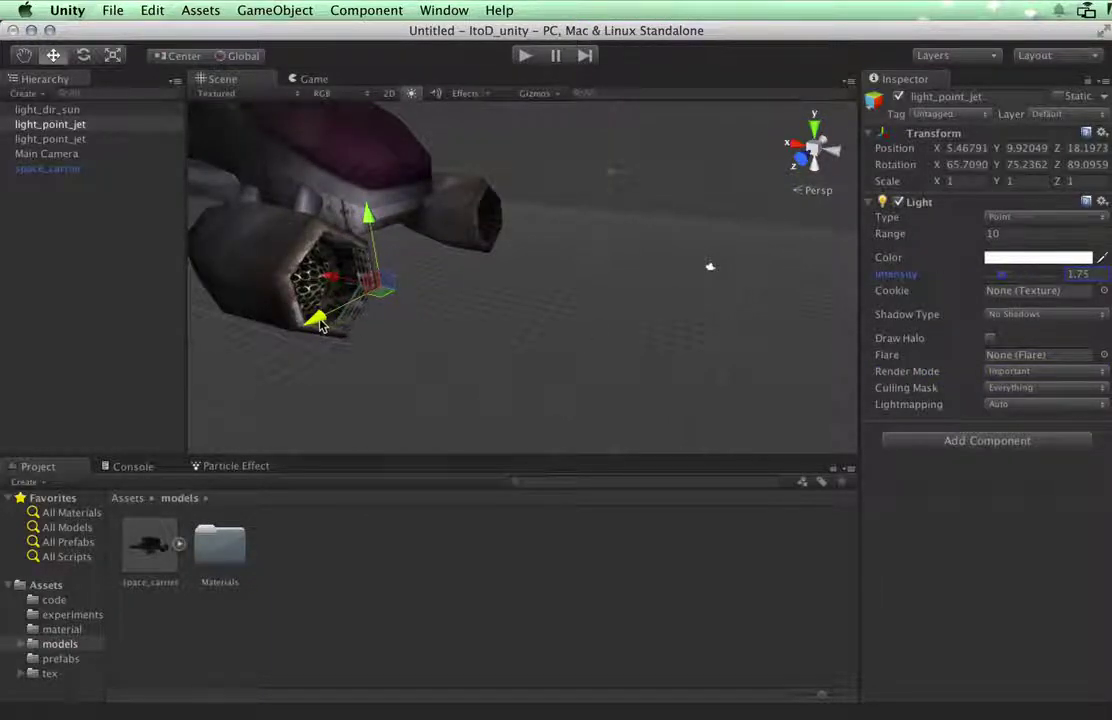
Step: Move the light deeper into the engine, to X 5.62635, Z 15.8494
{"action": "left_click_drag", "start_coordinate": [320, 326], "coordinate": [302, 334]}
{"action": "left_click_drag", "start_coordinate": [516, 266], "coordinate": [290, 360], "text": "alt"}
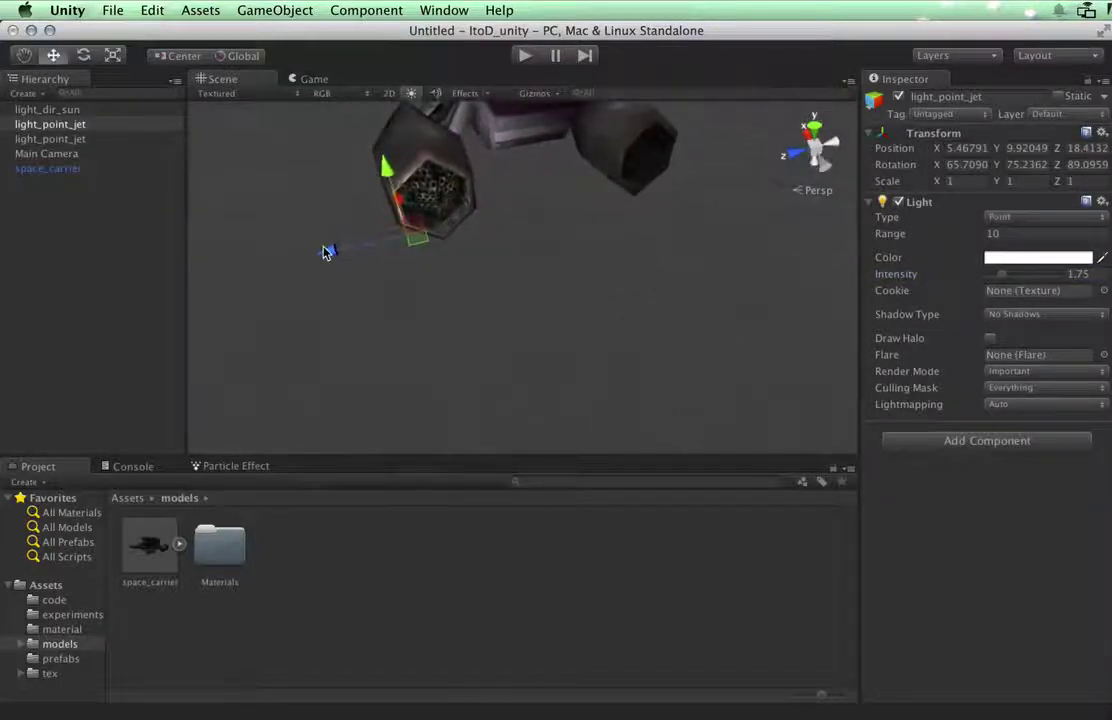
{"action": "left_click_drag", "start_coordinate": [327, 251], "coordinate": [354, 244]}
{"action": "left_click_drag", "start_coordinate": [501, 254], "coordinate": [637, 167], "text": "alt"}
{"action": "left_click_drag", "start_coordinate": [372, 270], "coordinate": [483, 206]}
Step: Duplicate the nozzle light and raise the new copy slightly
{"action": "key", "text": "super+d"}
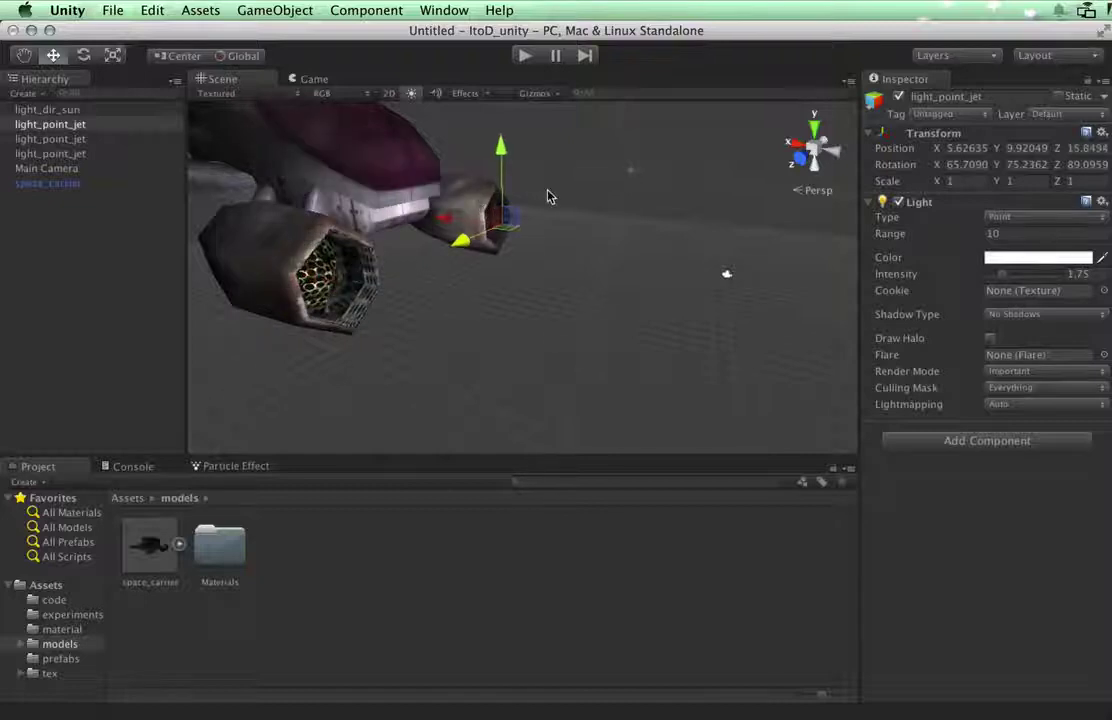
{"action": "key", "text": "f"}
{"action": "scroll", "coordinate": [650, 189], "scroll_direction": "up", "scroll_amount": 5}
{"action": "left_click_drag", "start_coordinate": [650, 189], "coordinate": [416, 322], "text": "alt"}
{"action": "scroll", "coordinate": [586, 212], "scroll_direction": "down", "scroll_amount": 6}
{"action": "left_click_drag", "start_coordinate": [489, 222], "coordinate": [492, 190]}
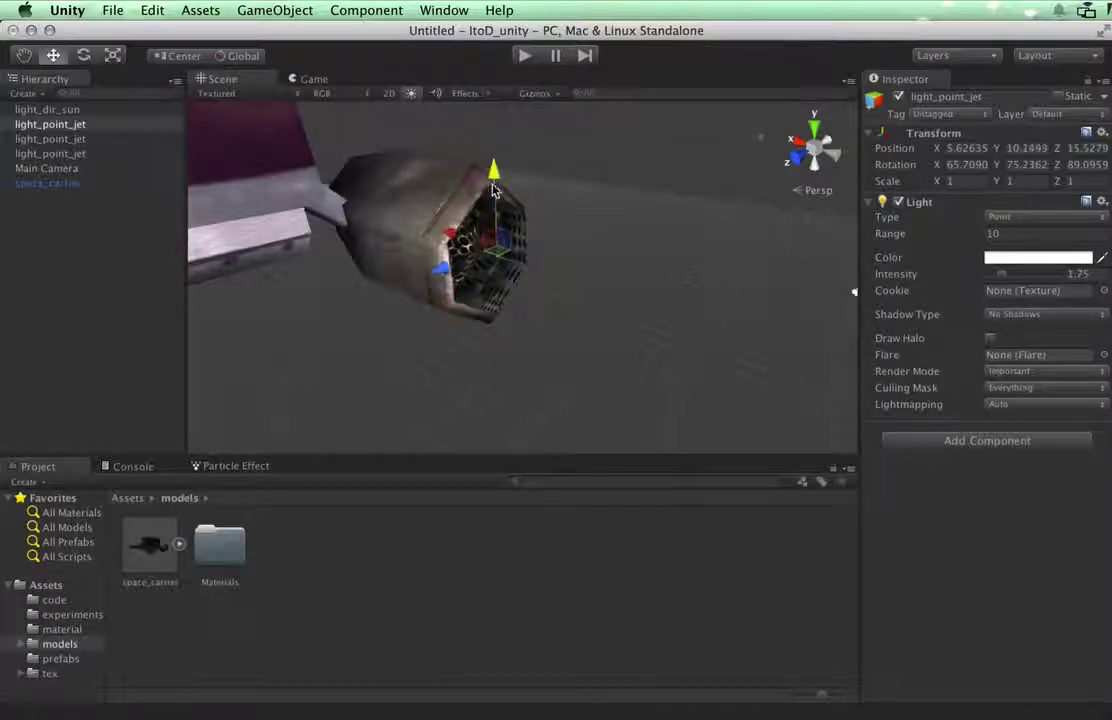
{"action": "left_click_drag", "start_coordinate": [452, 240], "coordinate": [466, 303], "text": "alt"}
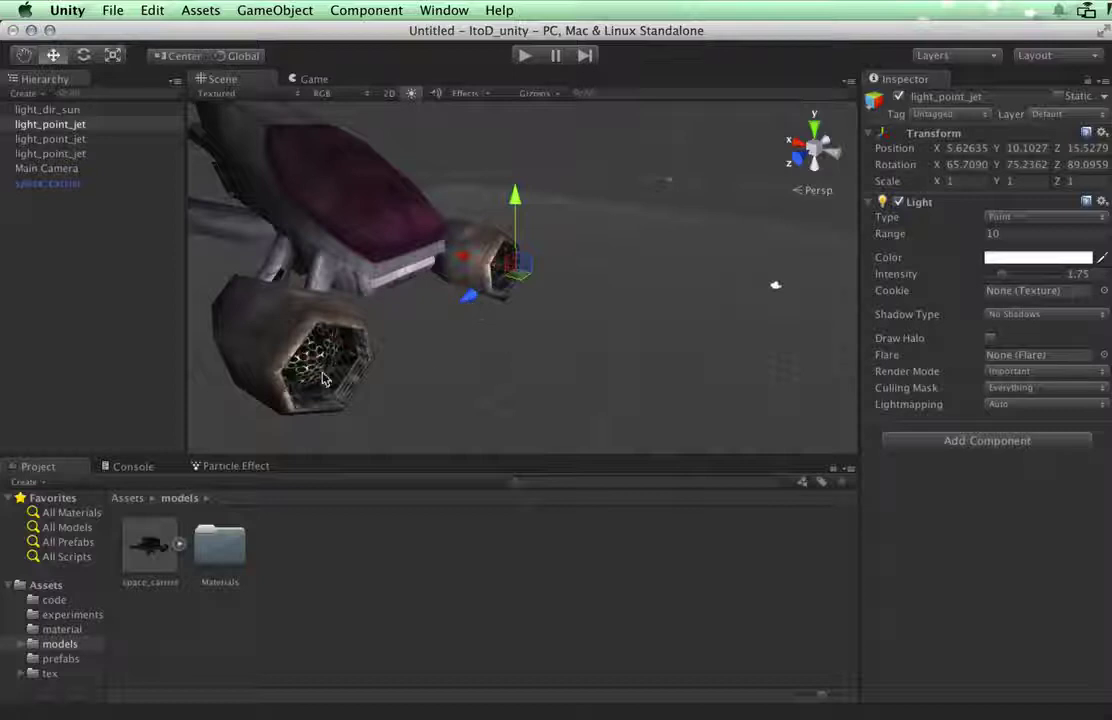
Step: Rename the light in the larger nozzle to light_point_muzzle
{"action": "left_click", "coordinate": [44, 138]}
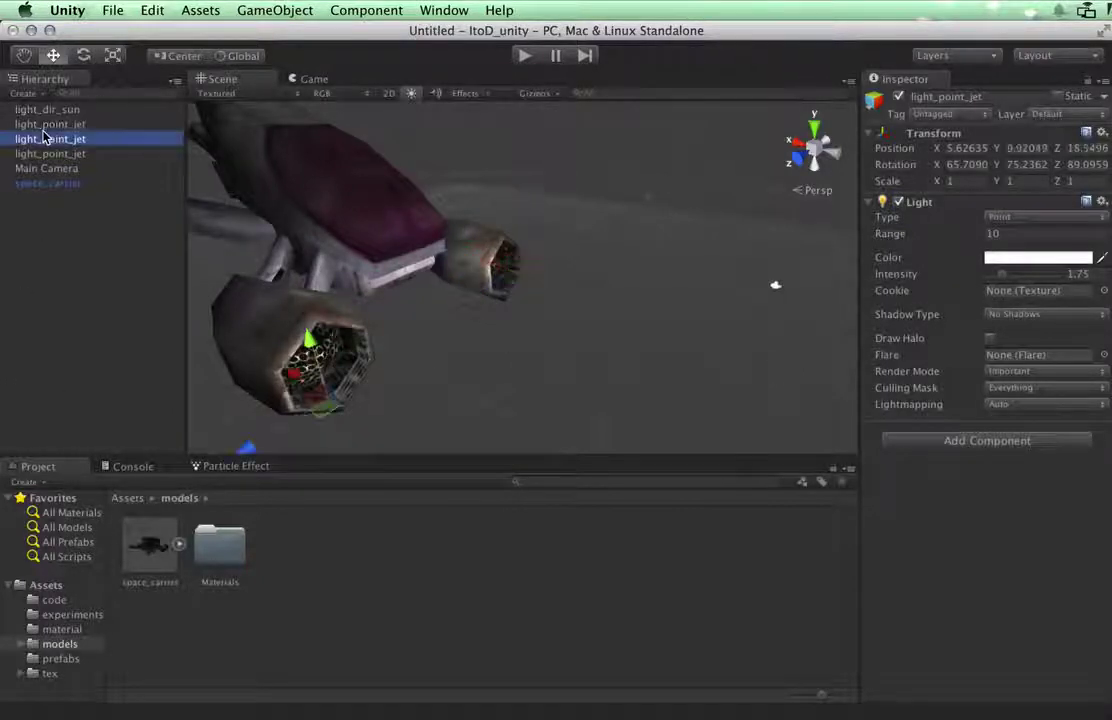
{"action": "key", "text": "Return"}
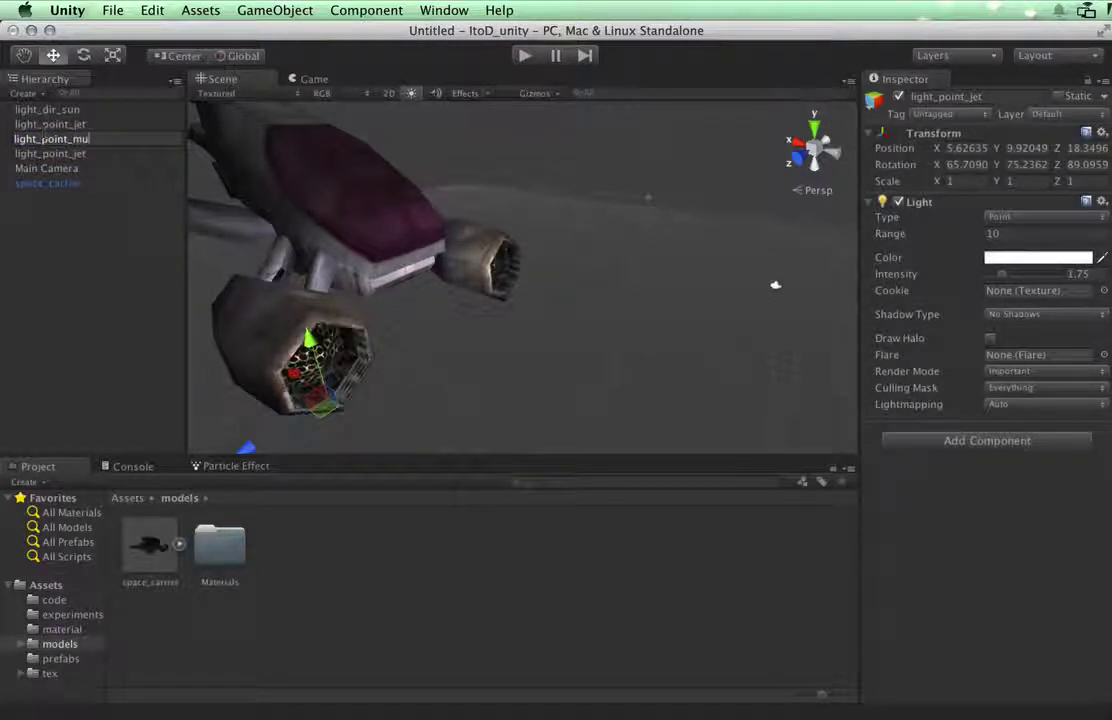
{"action": "key", "text": "Return"}
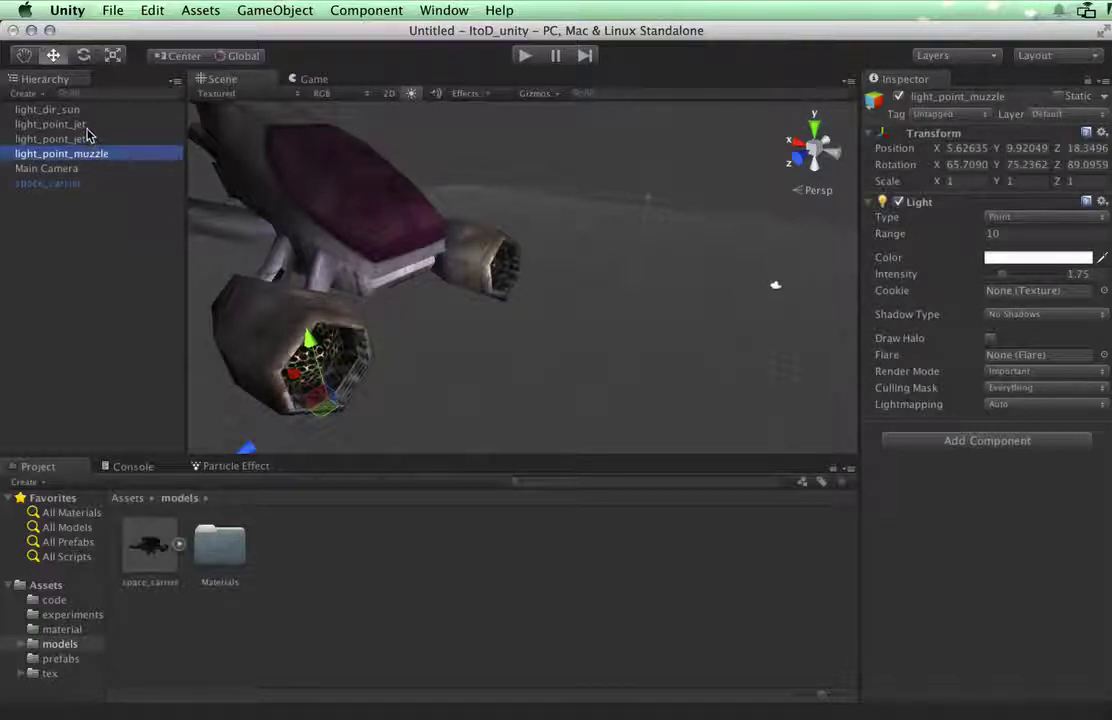
Step: Delete the surplus light_point_jet, leaving three lights
{"action": "left_click", "coordinate": [86, 139]}
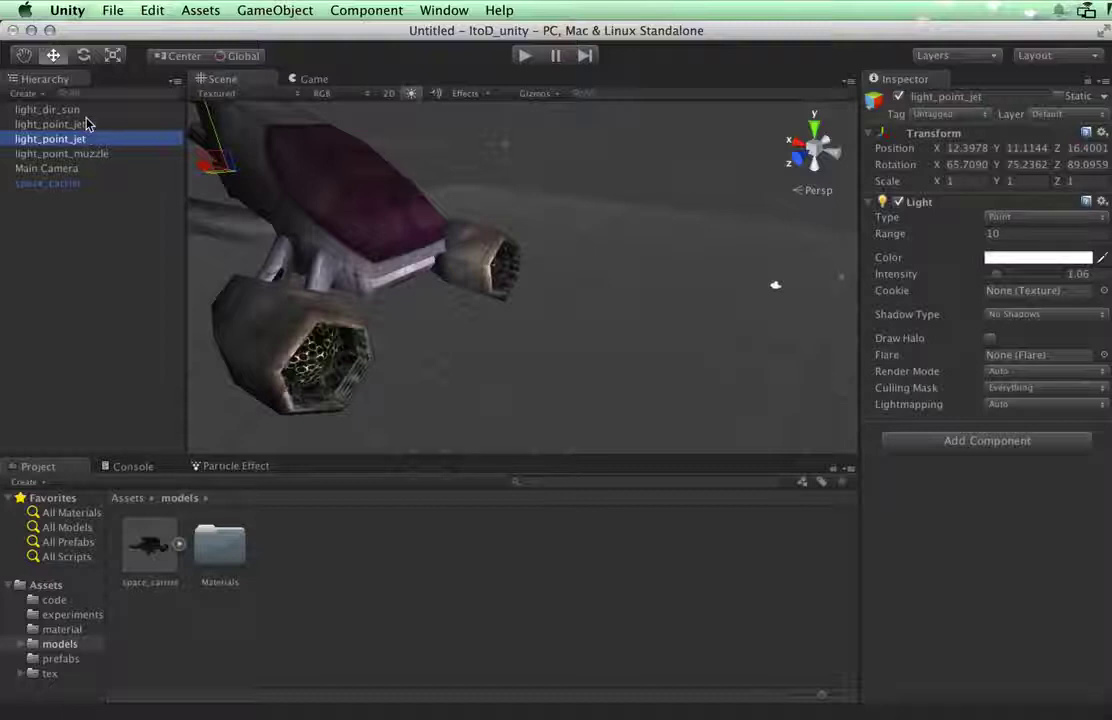
{"action": "left_click", "coordinate": [86, 124]}
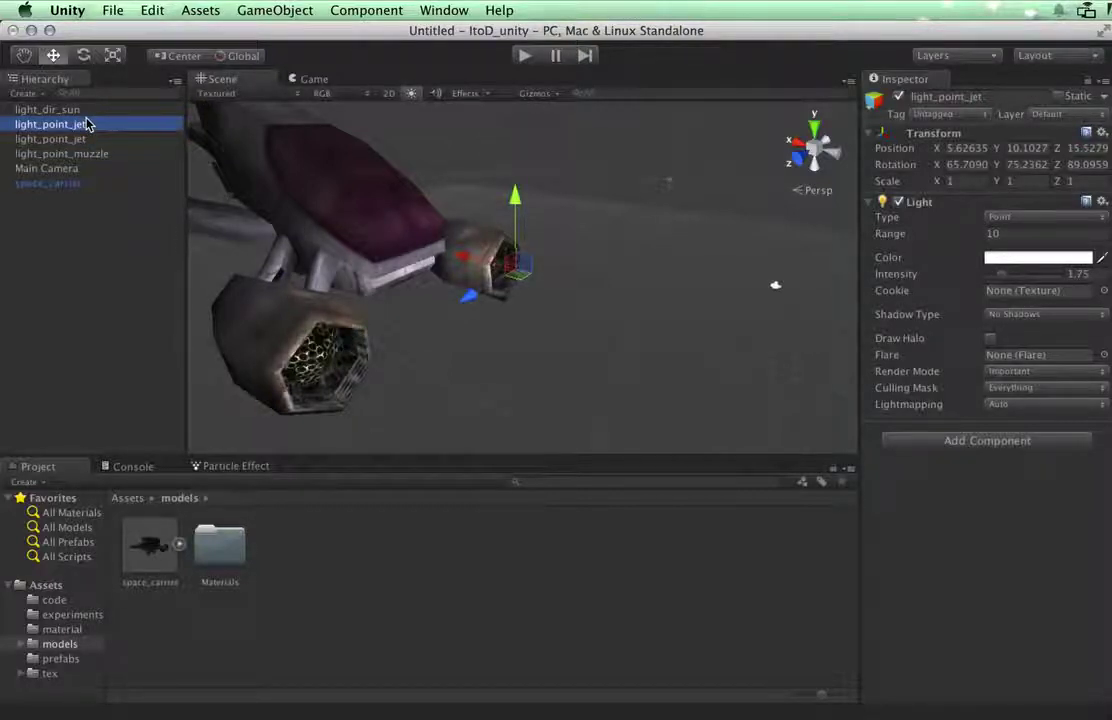
{"action": "key", "text": "super+BackSpace"}
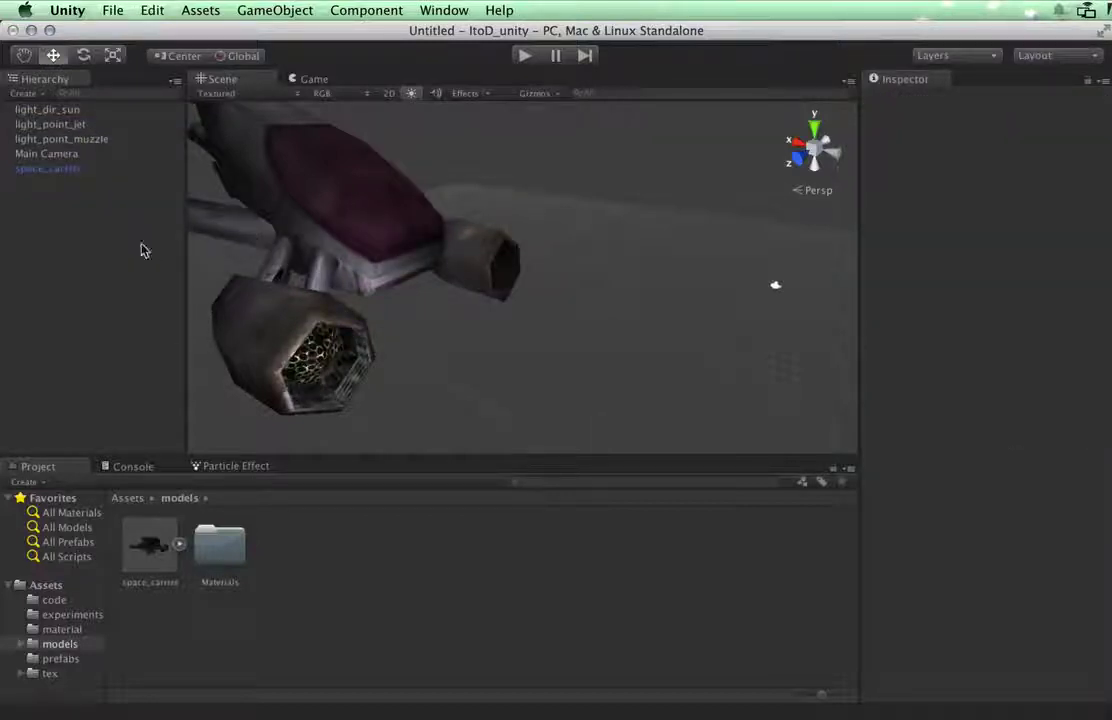
Step: Nudge light_point_muzzle along Z to 18.1506 inside the engine nozzle
{"action": "left_click", "coordinate": [99, 143]}
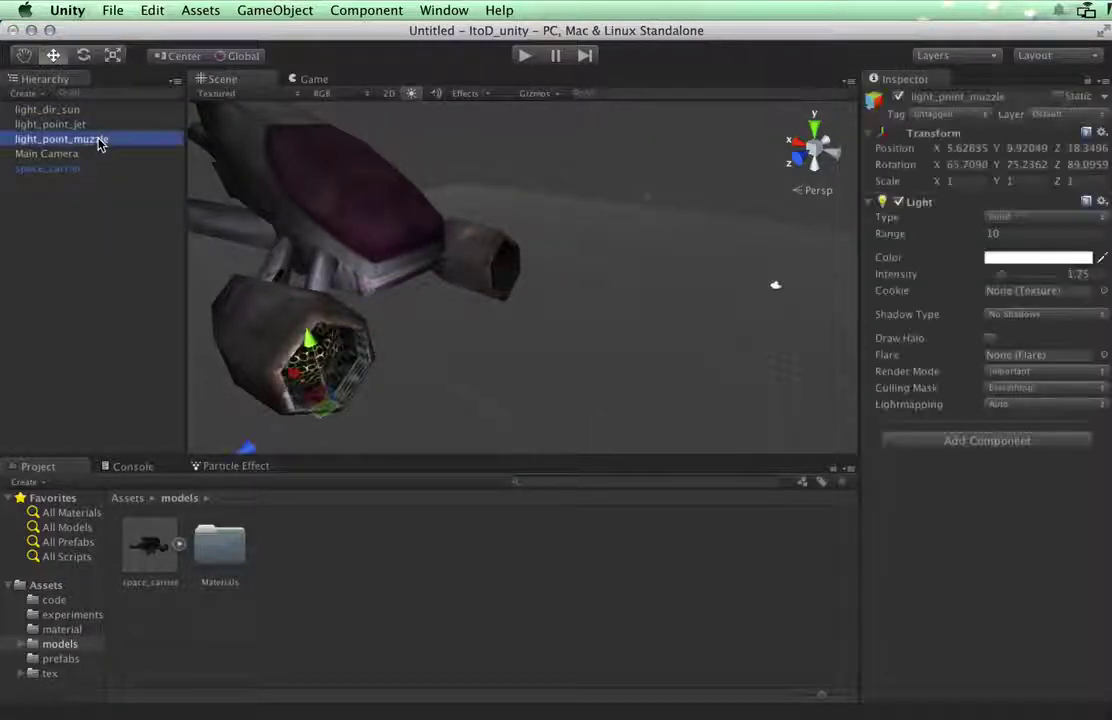
{"action": "left_click_drag", "start_coordinate": [249, 450], "coordinate": [272, 435]}
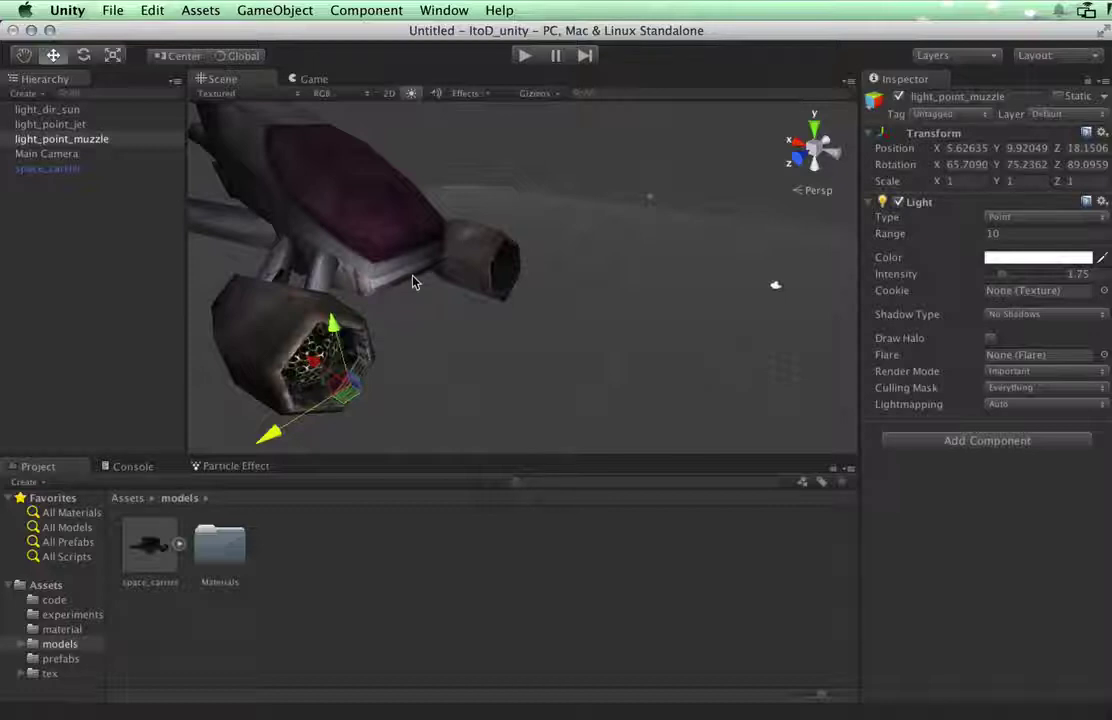
{"action": "scroll", "coordinate": [435, 326], "scroll_direction": "down", "scroll_amount": 5}
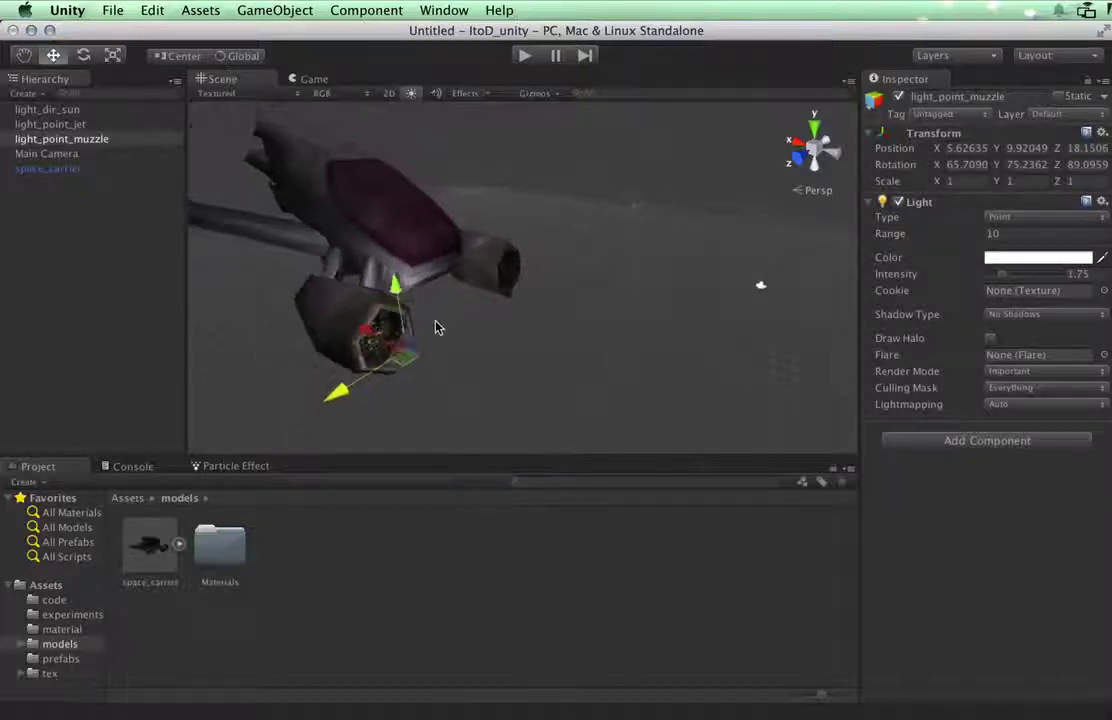
{"action": "left_click_drag", "start_coordinate": [396, 327], "coordinate": [370, 263], "text": "alt"}
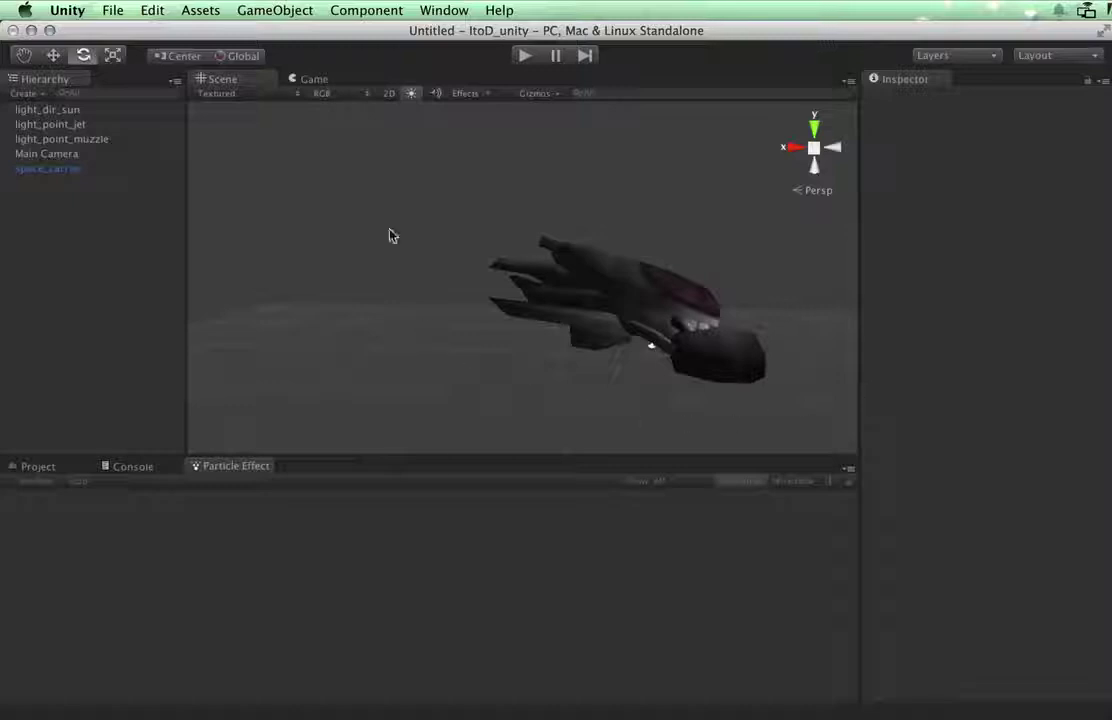
Step: Create a Particle System from GameObject > Create Other, landing at X 12.0428, Y 11.4779, Z 16.4637
{"action": "left_click", "coordinate": [275, 10]}
{"action": "mouse_move", "coordinate": [310, 48]}
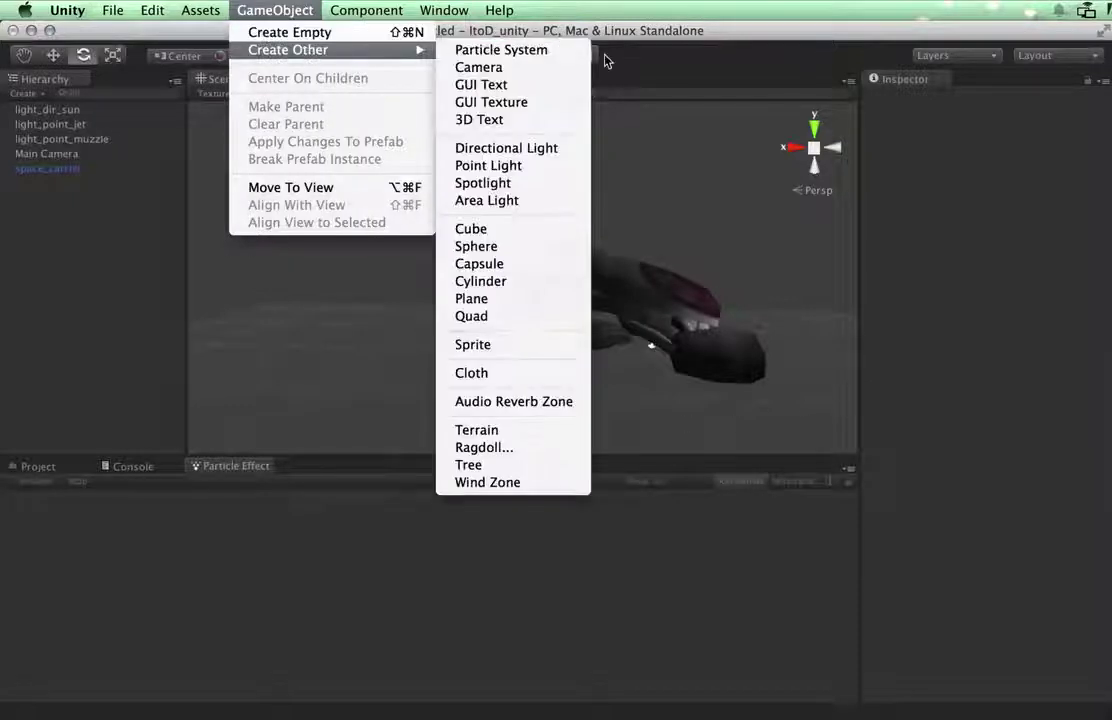
{"action": "left_click", "coordinate": [580, 57]}
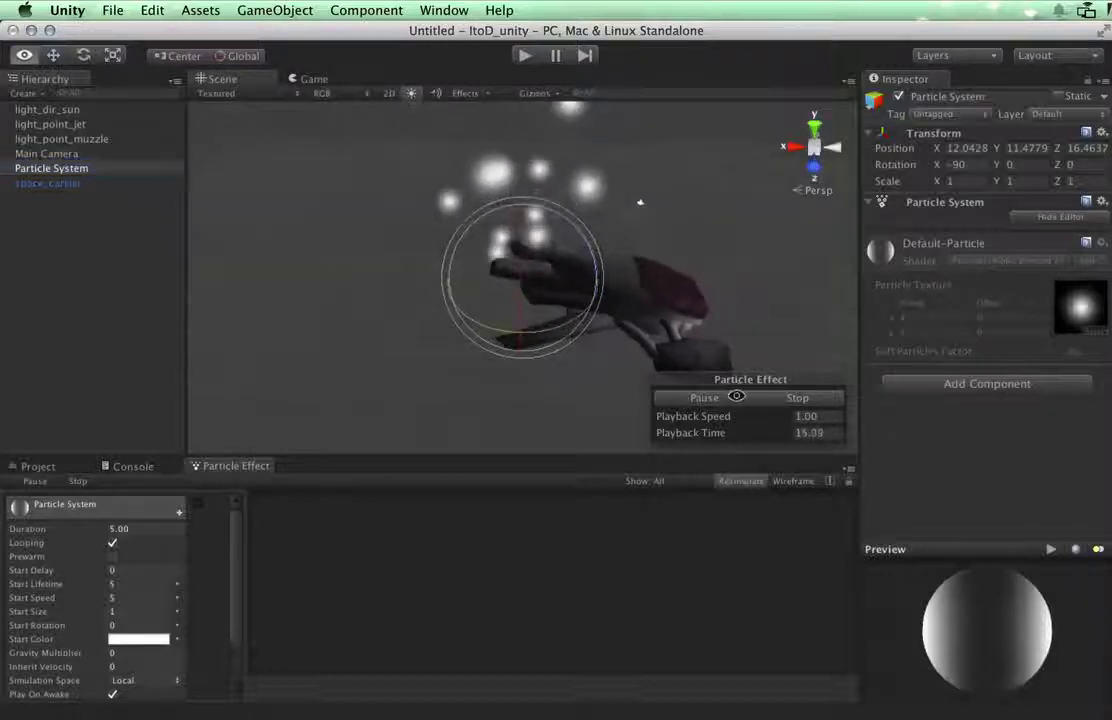
{"action": "left_click_drag", "start_coordinate": [538, 219], "coordinate": [444, 221]}
{"action": "left_click", "coordinate": [966, 165]}
{"action": "type", "text": "0"}
{"action": "left_click_drag", "start_coordinate": [640, 202], "coordinate": [367, 268], "text": "alt"}
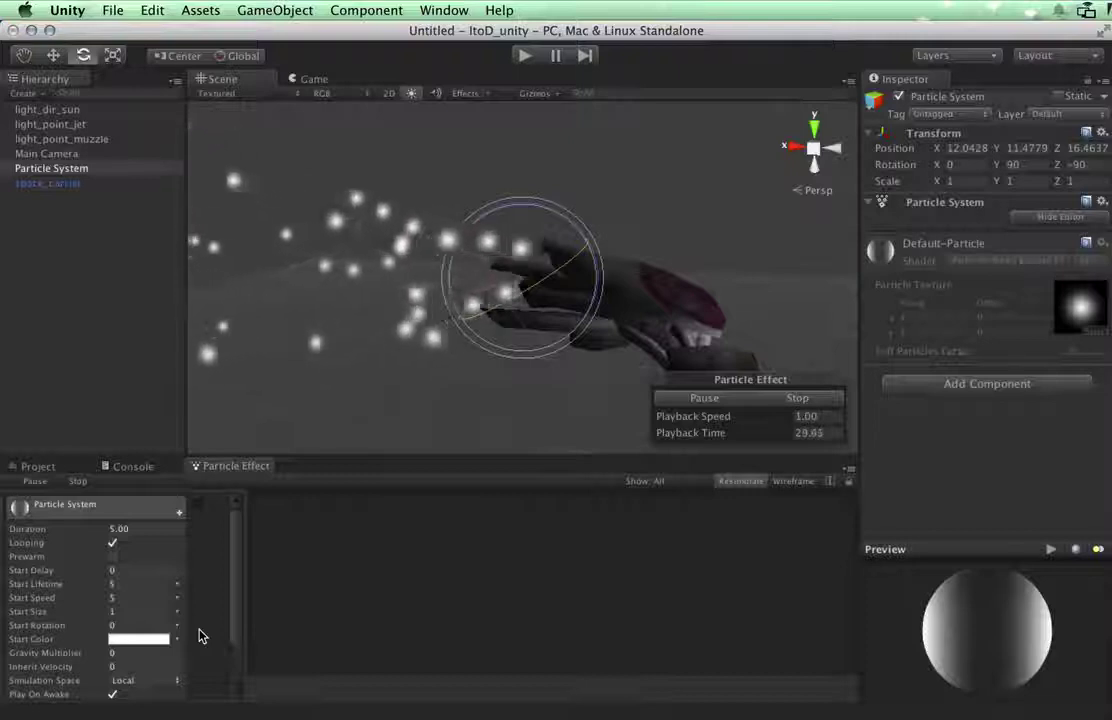
{"action": "left_click", "coordinate": [180, 514]}
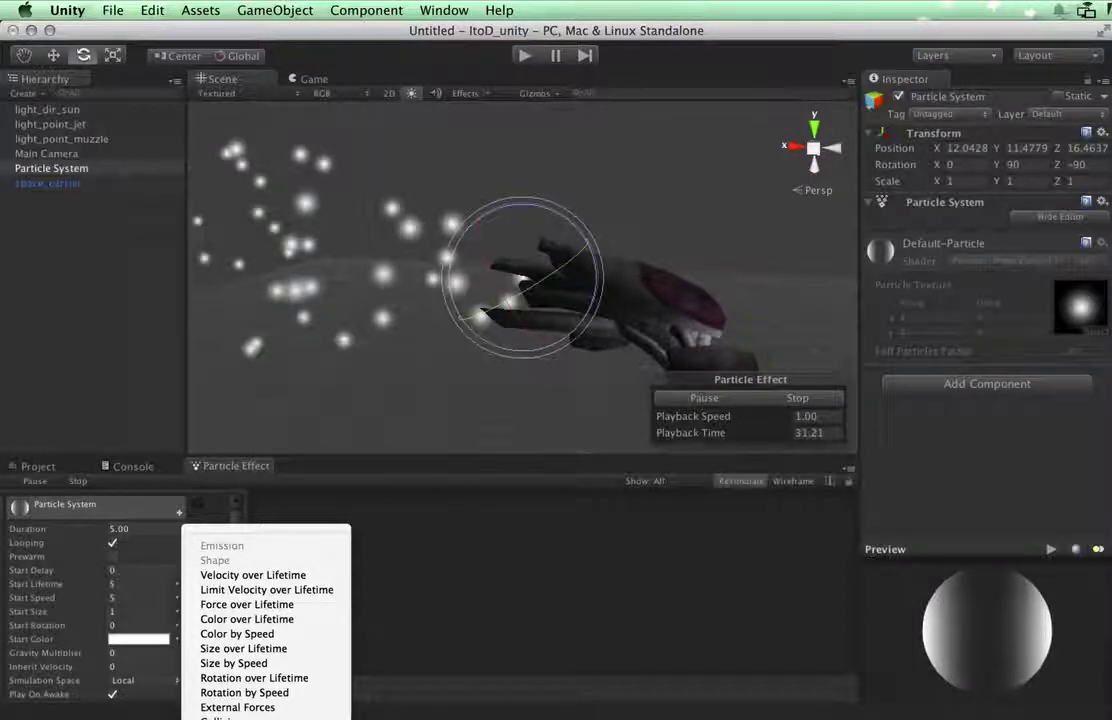
Step: Enlarge the particle editor panel and add the Texture Sheet Animation module with default 1×1 tiles
{"action": "left_click", "coordinate": [321, 456]}
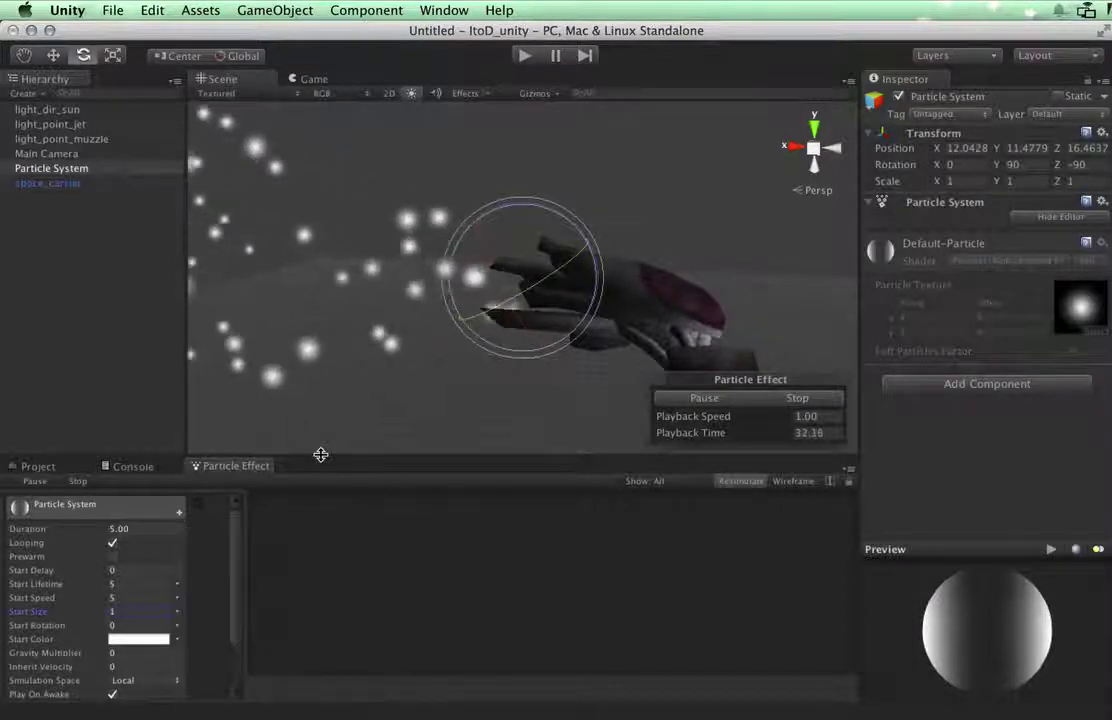
{"action": "left_click_drag", "start_coordinate": [320, 461], "coordinate": [335, 274]}
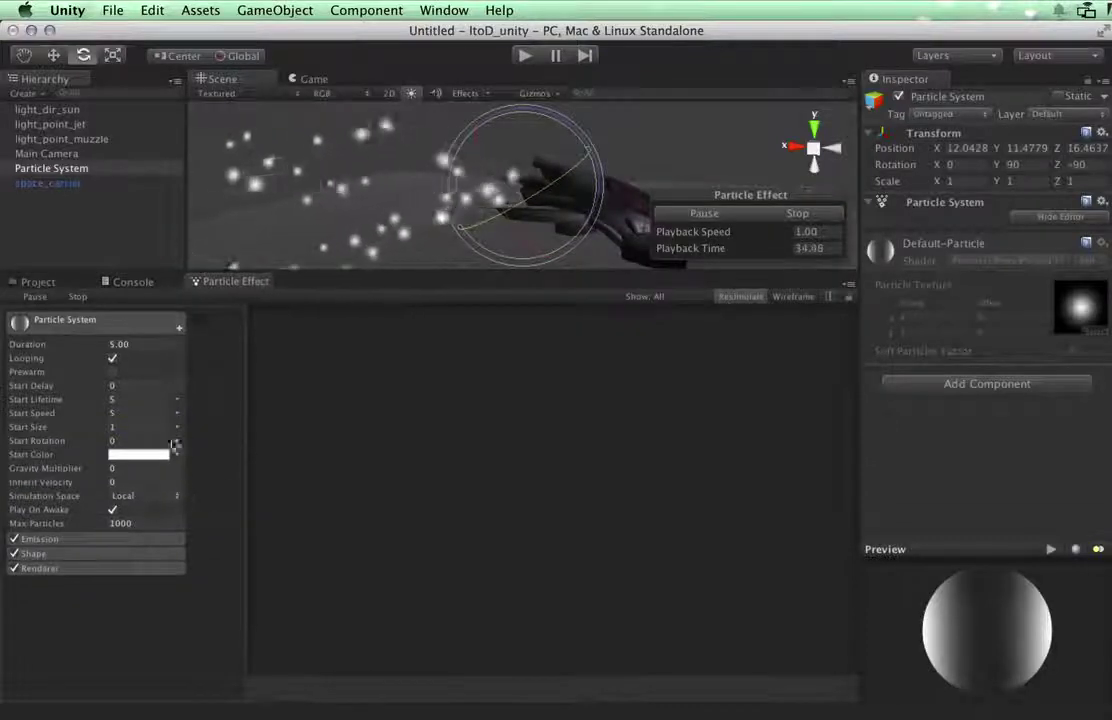
{"action": "left_click", "coordinate": [178, 329]}
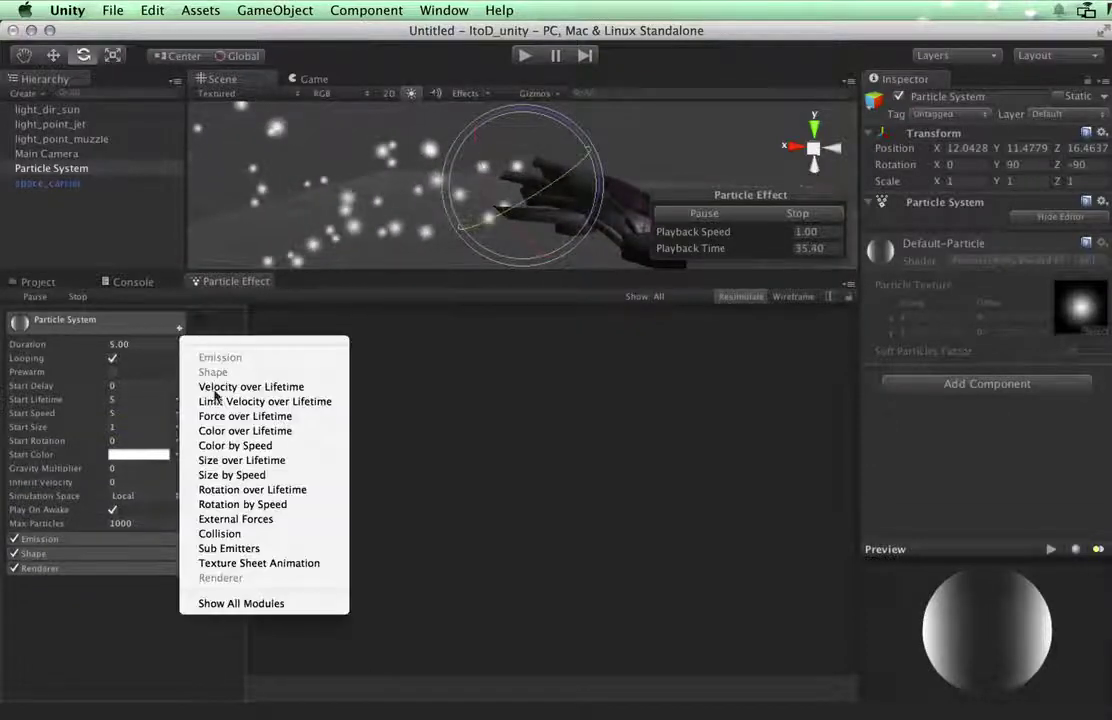
{"action": "left_click", "coordinate": [258, 565]}
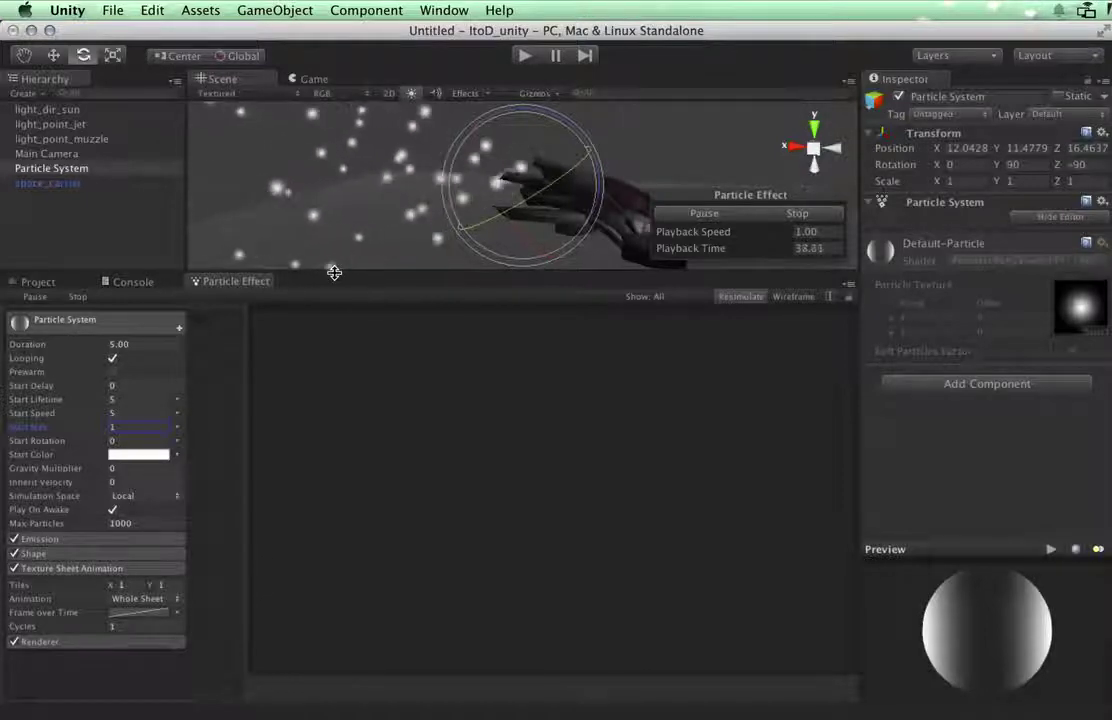
{"action": "left_click_drag", "start_coordinate": [336, 274], "coordinate": [326, 340]}
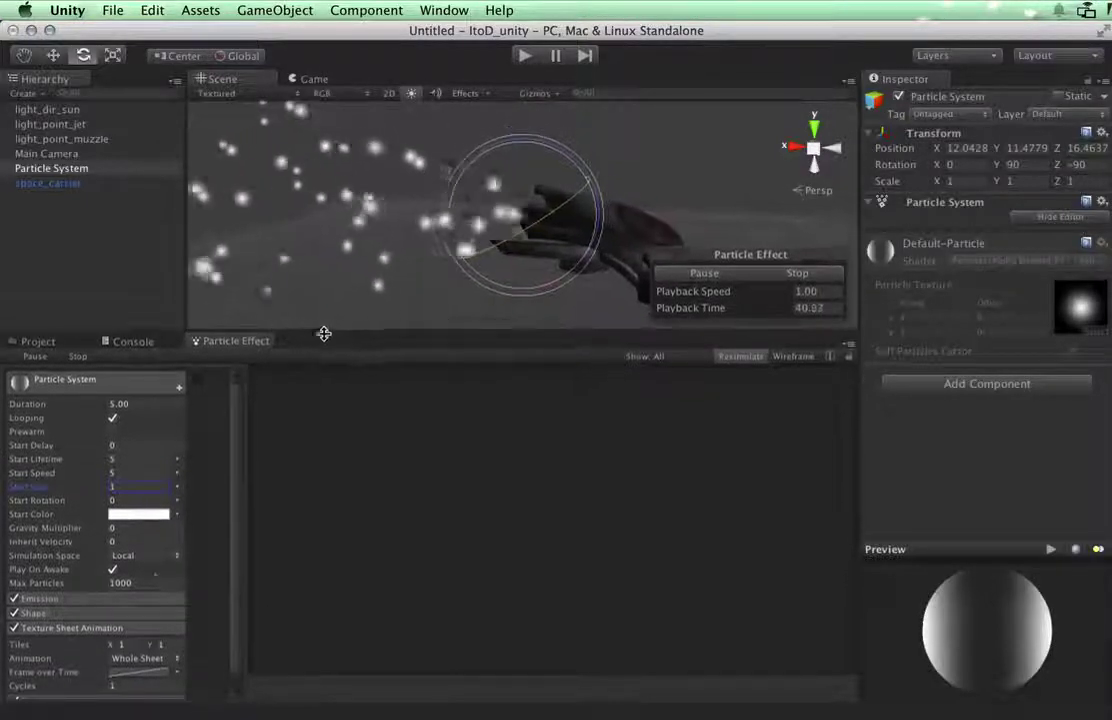
{"action": "scroll", "coordinate": [160, 645], "scroll_direction": "down", "scroll_amount": 1}
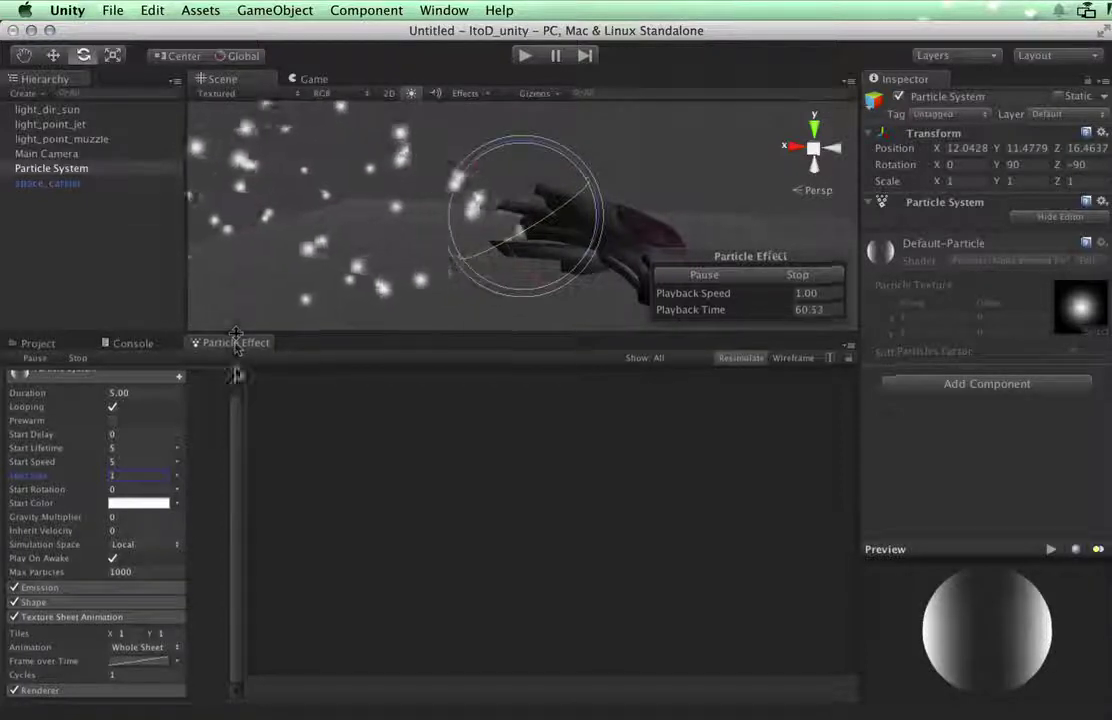
Step: Assign the jet material from the material folder to the Renderer module's Material slot
{"action": "left_click_drag", "start_coordinate": [236, 331], "coordinate": [56, 491]}
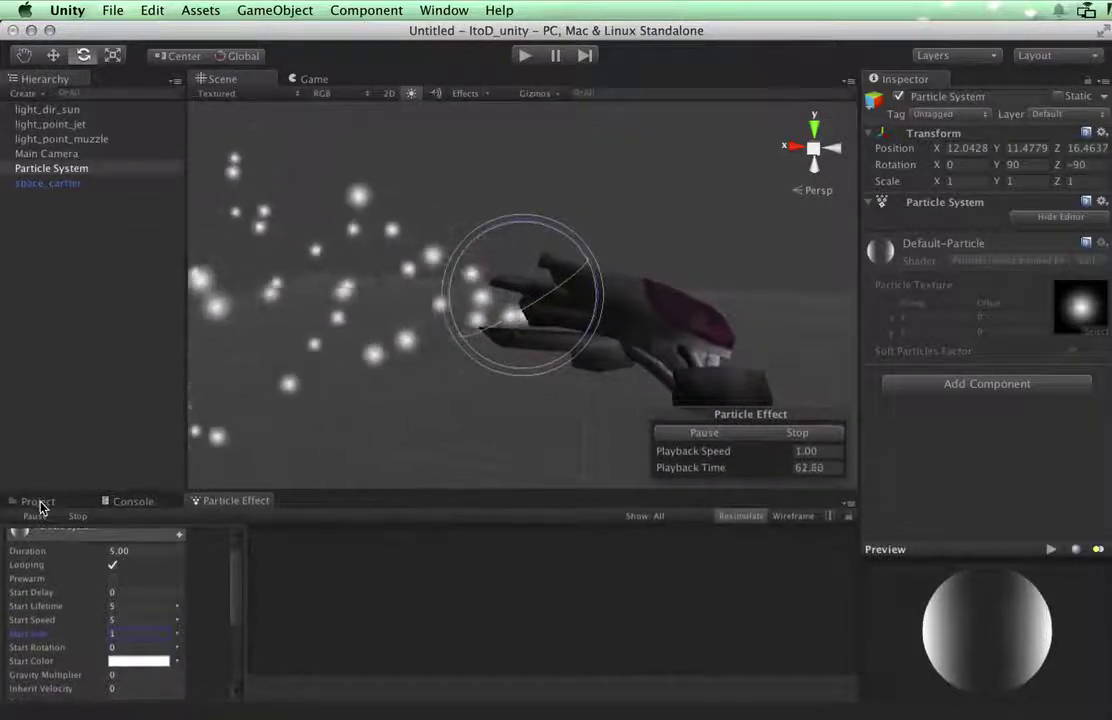
{"action": "left_click", "coordinate": [38, 502]}
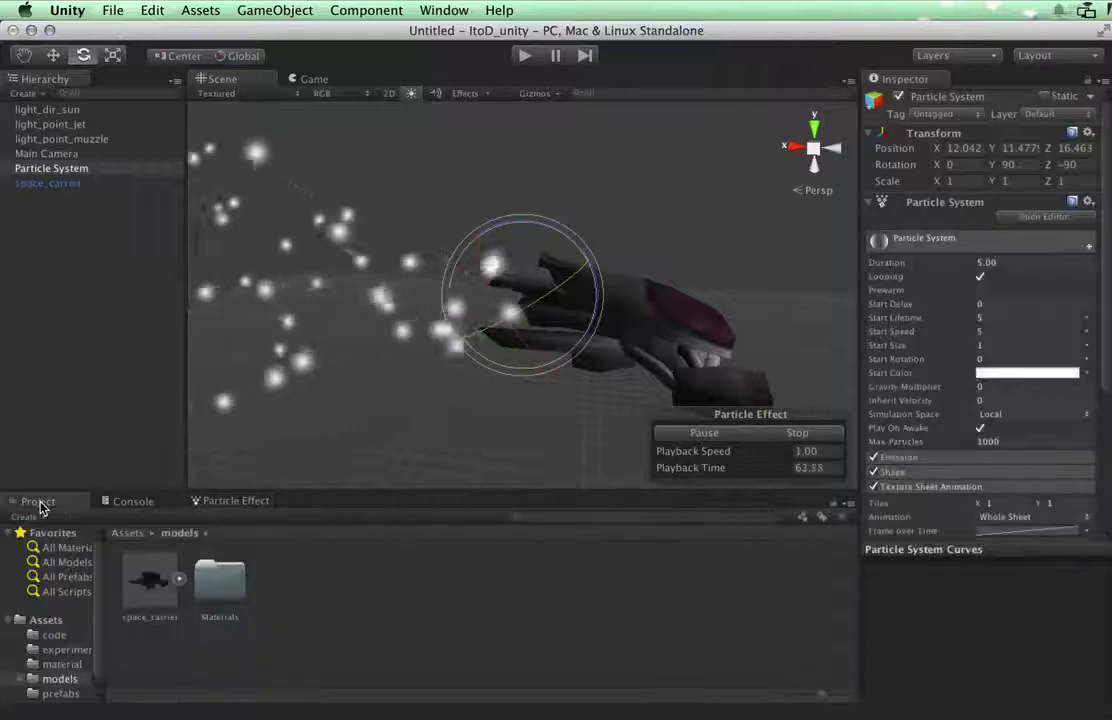
{"action": "left_click", "coordinate": [60, 664]}
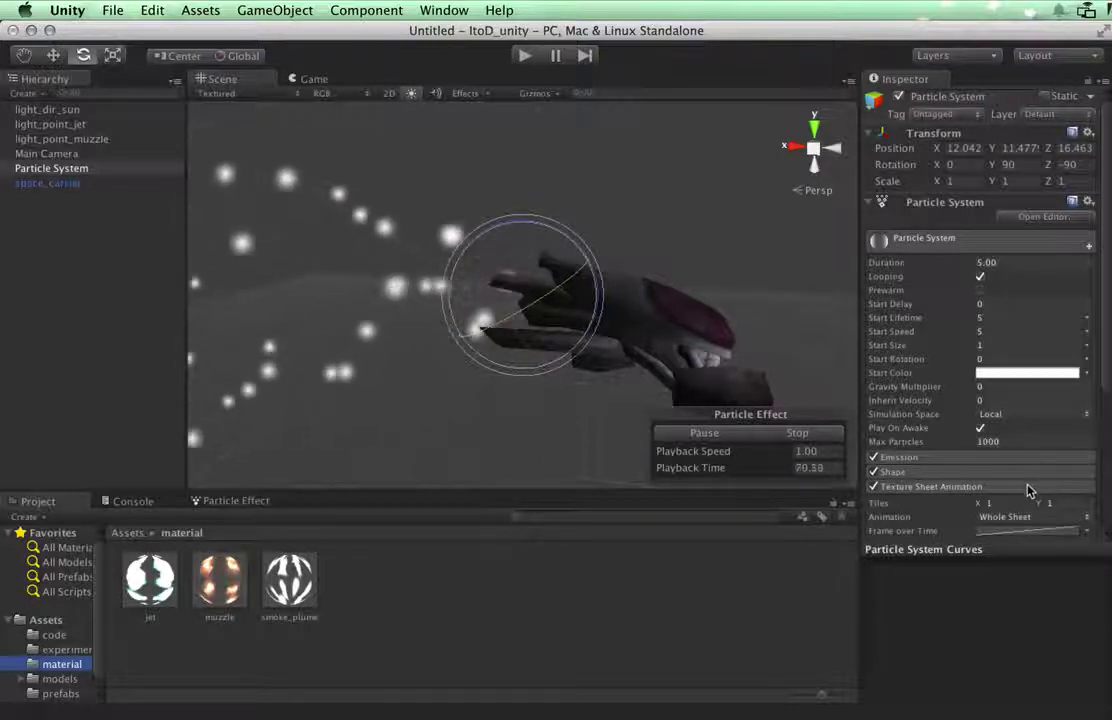
{"action": "scroll", "coordinate": [1030, 490], "scroll_direction": "down", "scroll_amount": 5}
{"action": "left_click", "coordinate": [906, 341]}
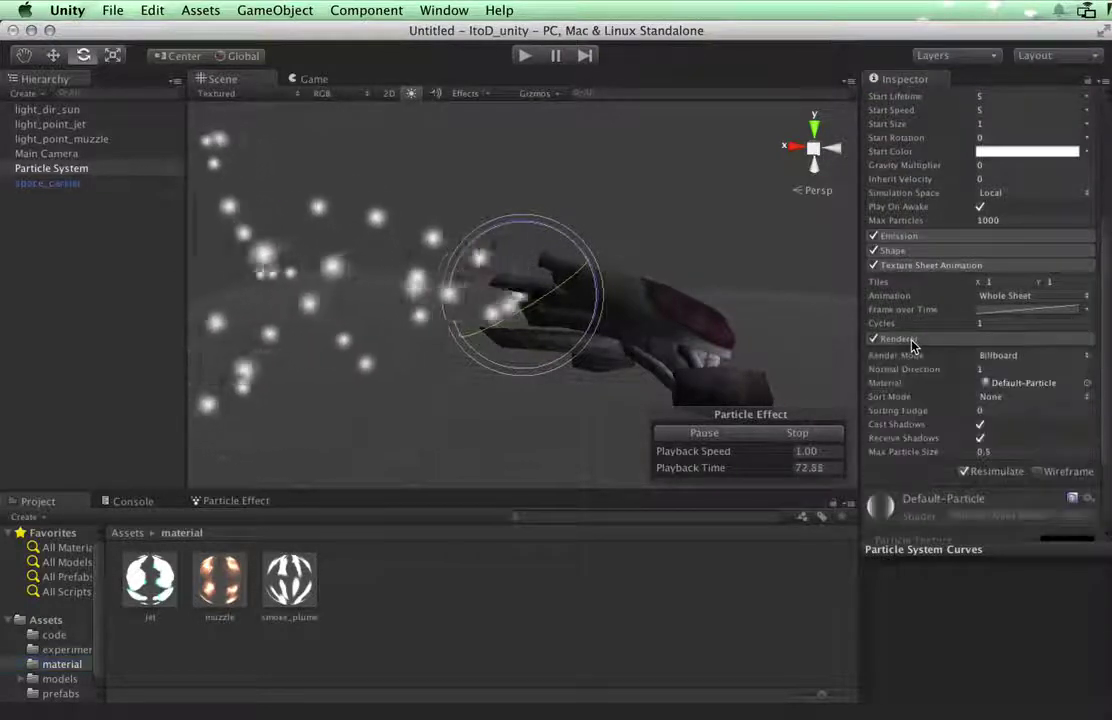
{"action": "left_click", "coordinate": [150, 580]}
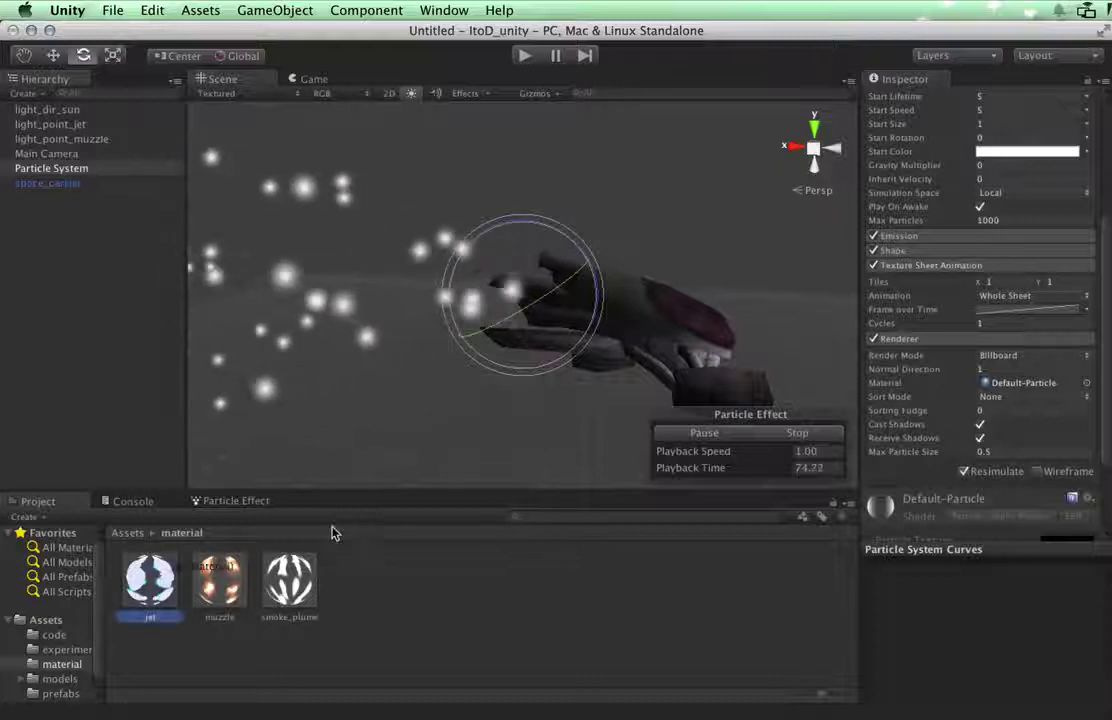
{"action": "left_click_drag", "start_coordinate": [447, 501], "coordinate": [57, 168]}
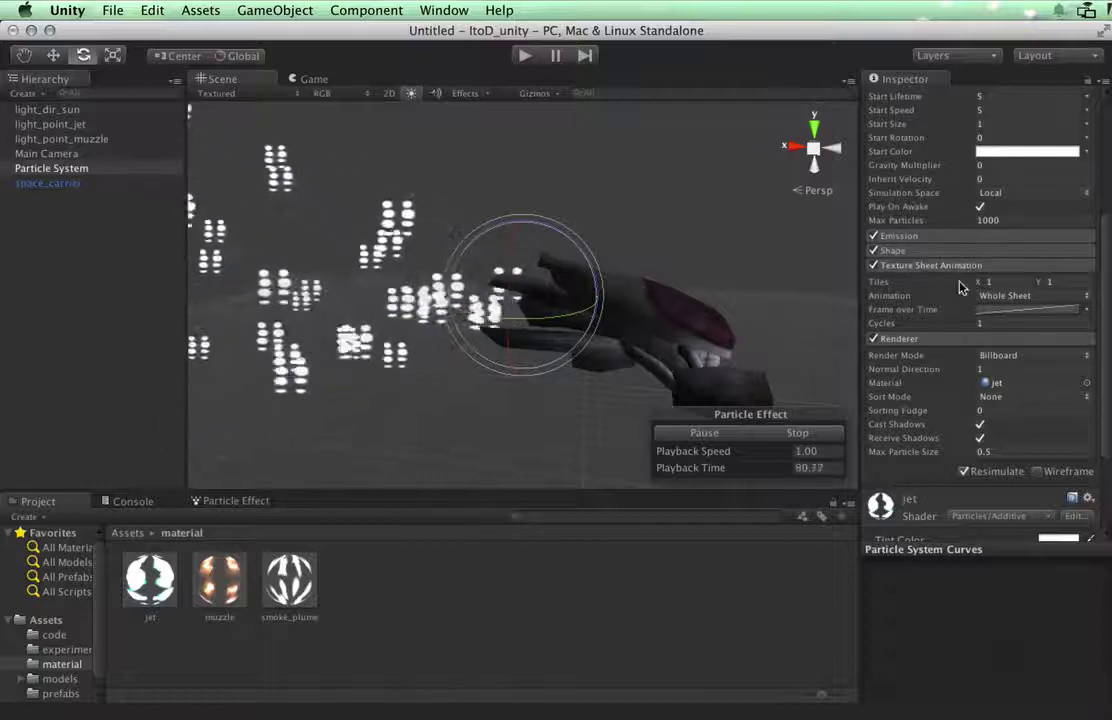
Step: Set Texture Sheet Animation tiles to X 2 and Y 4, then orbit around the jet to check
{"action": "scroll", "coordinate": [955, 154], "scroll_direction": "up", "scroll_amount": 5}
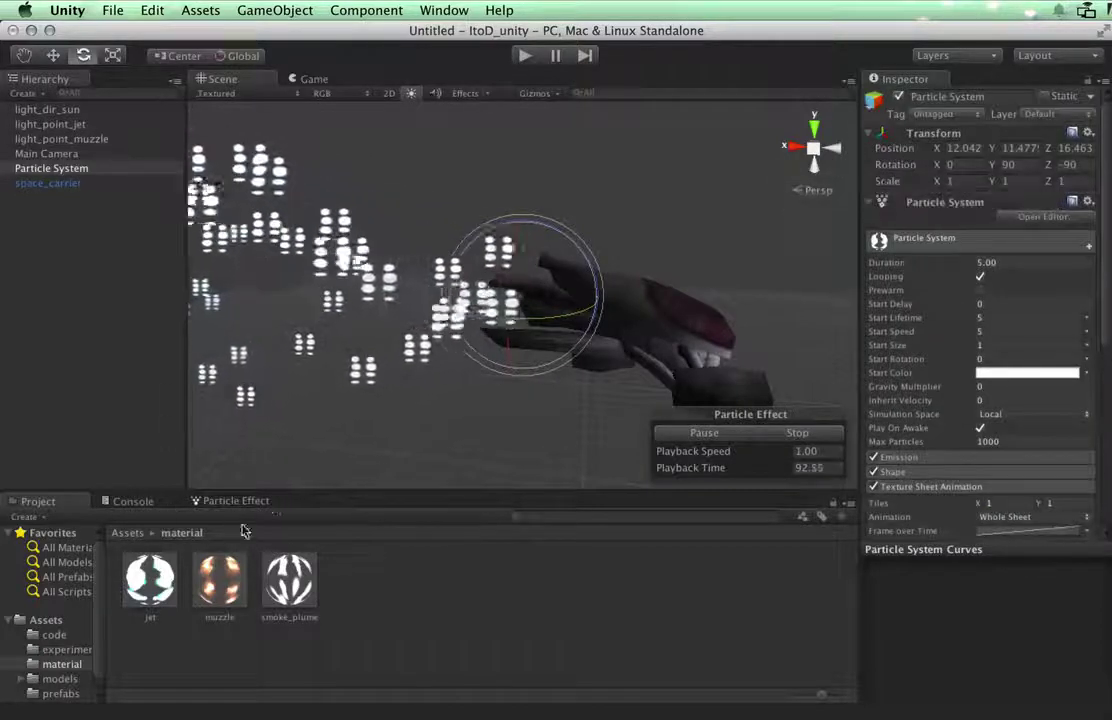
{"action": "scroll", "coordinate": [985, 477], "scroll_direction": "down", "scroll_amount": 5}
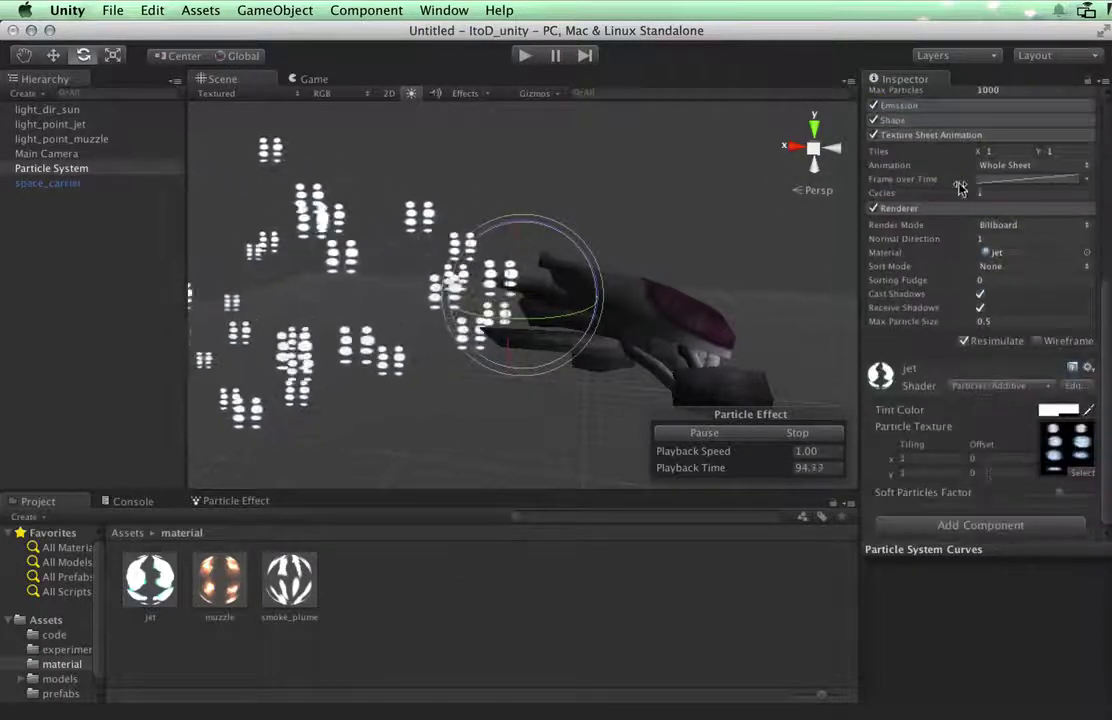
{"action": "left_click", "coordinate": [988, 151]}
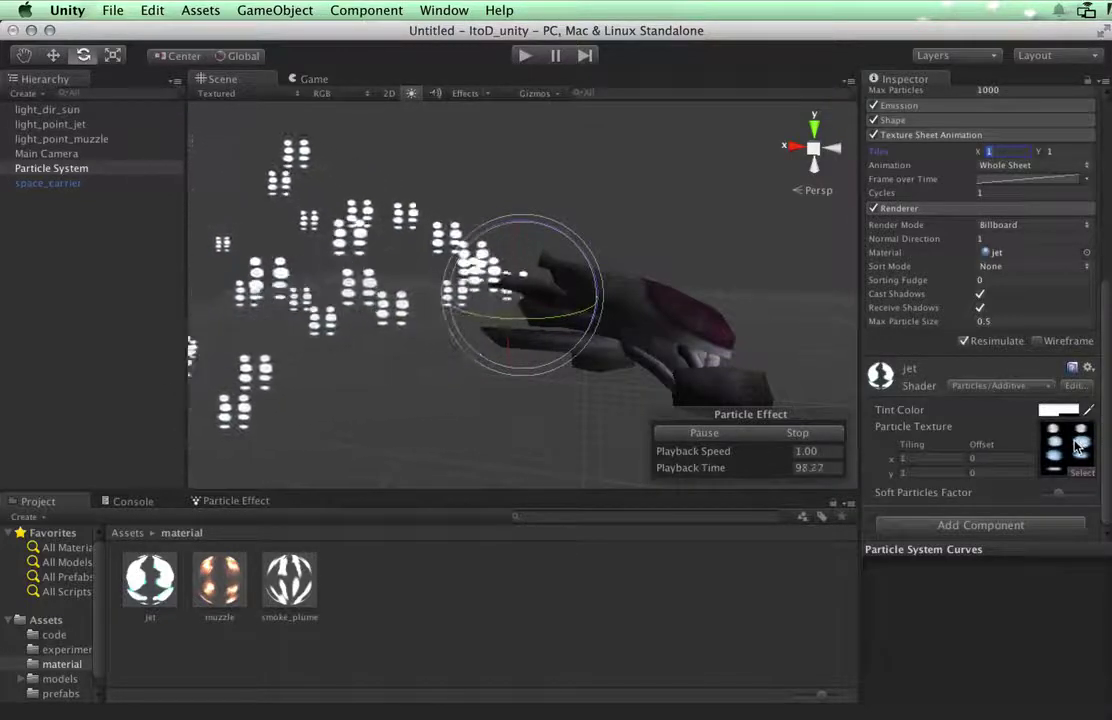
{"action": "type", "text": "2"}
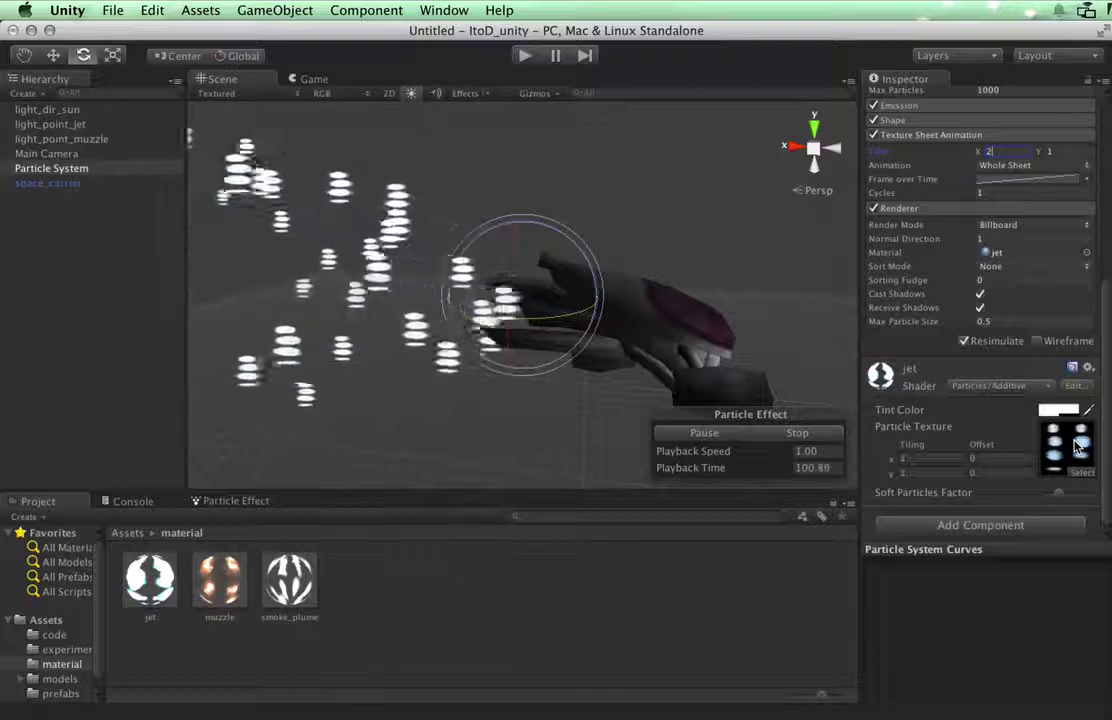
{"action": "key", "text": "Tab"}
{"action": "type", "text": "4"}
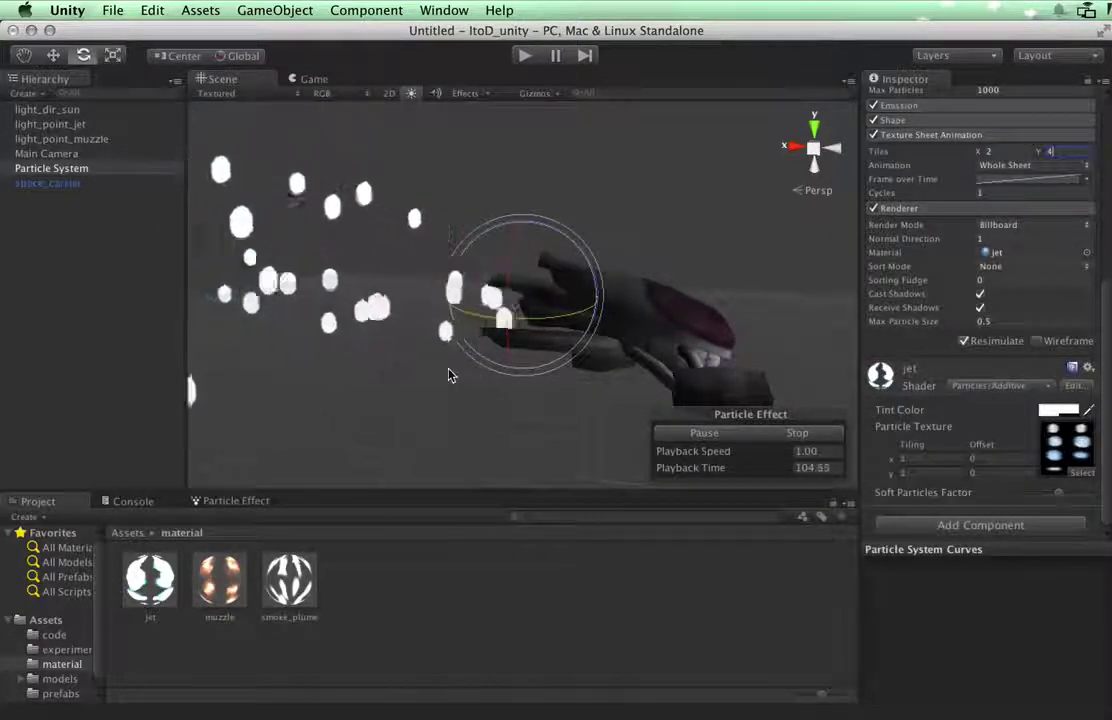
{"action": "key", "text": "alt"}
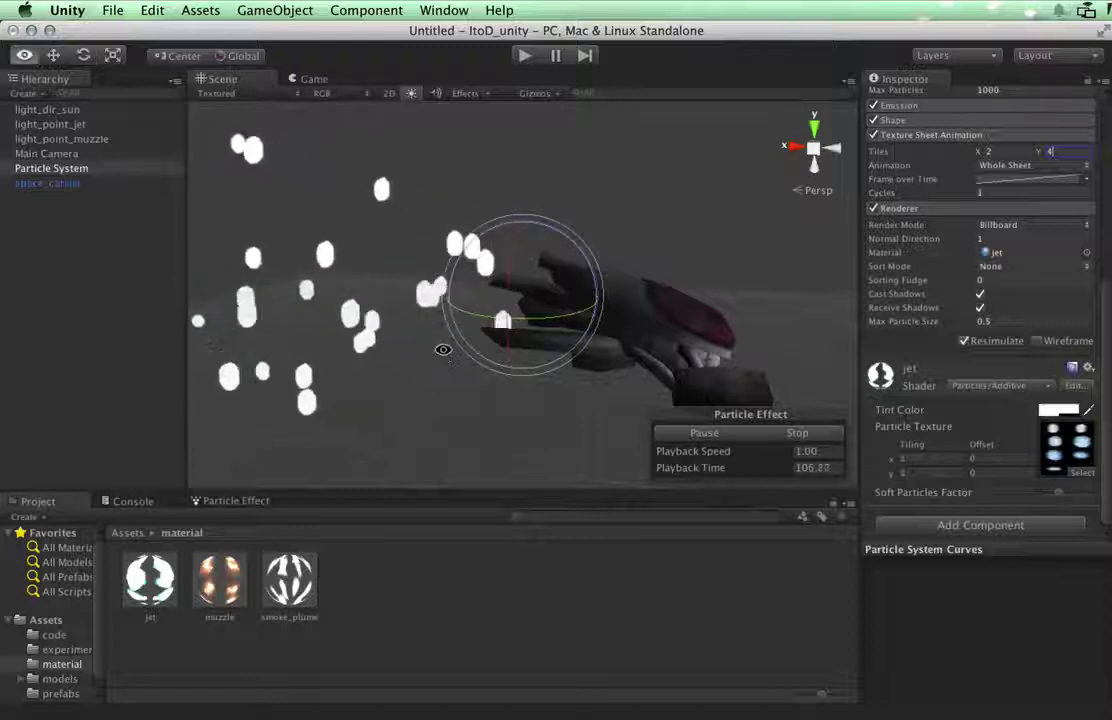
{"action": "left_click_drag", "start_coordinate": [443, 349], "coordinate": [164, 382], "text": "alt"}
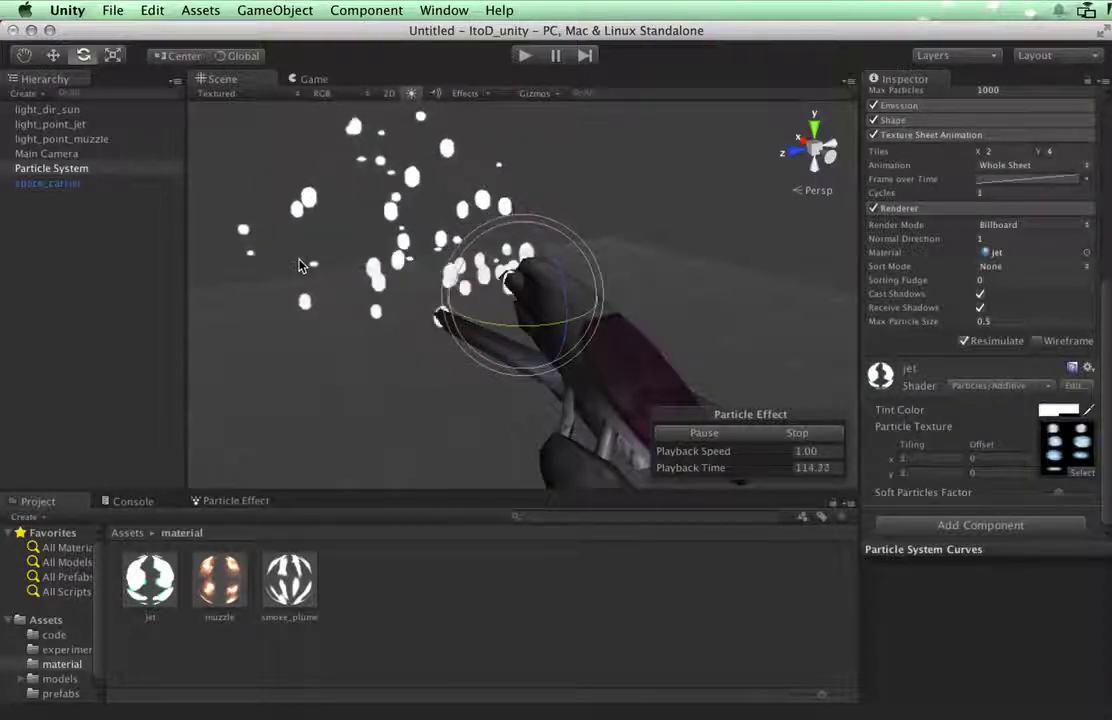
{"action": "left_click_drag", "start_coordinate": [323, 264], "coordinate": [650, 196], "text": "alt"}
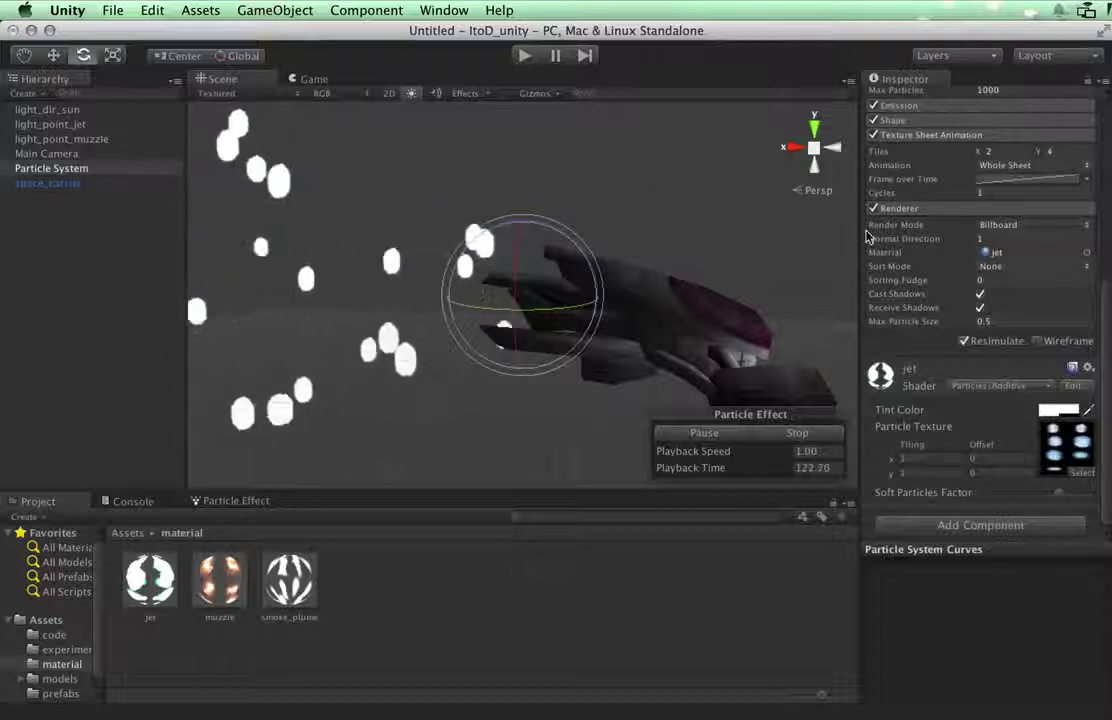
Step: Set Start Lifetime to 1 and Start Speed to 1, then orbit to inspect the clustered flames
{"action": "scroll", "coordinate": [870, 238], "scroll_direction": "up", "scroll_amount": 5}
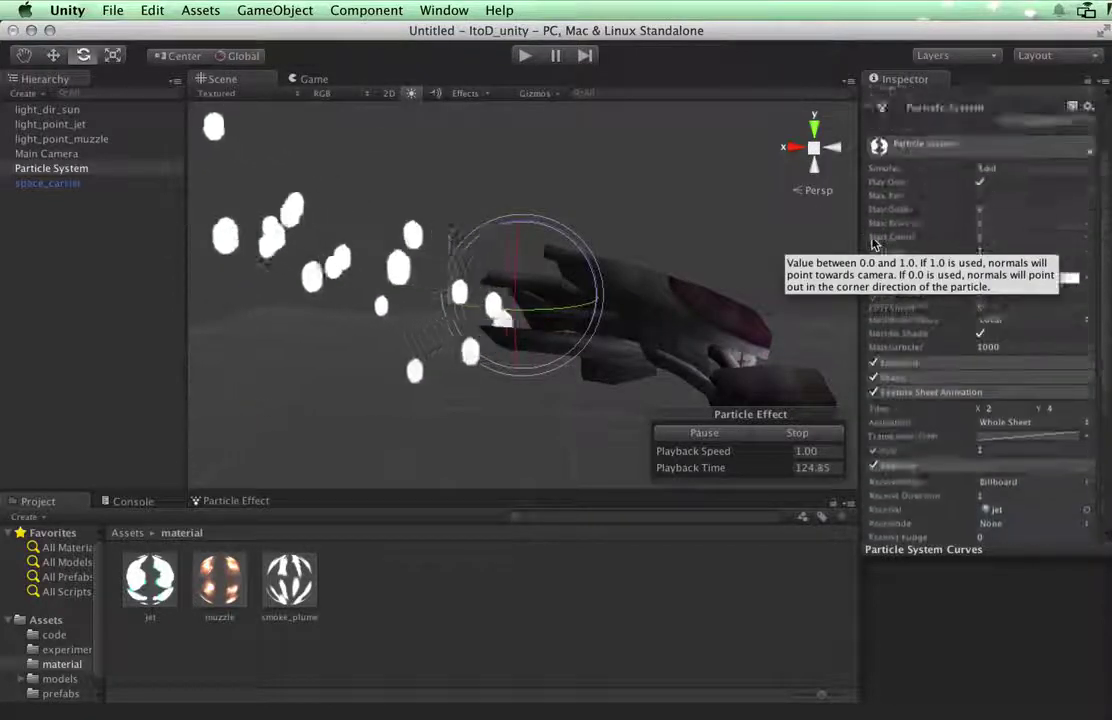
{"action": "scroll", "coordinate": [870, 238], "scroll_direction": "up", "scroll_amount": 2}
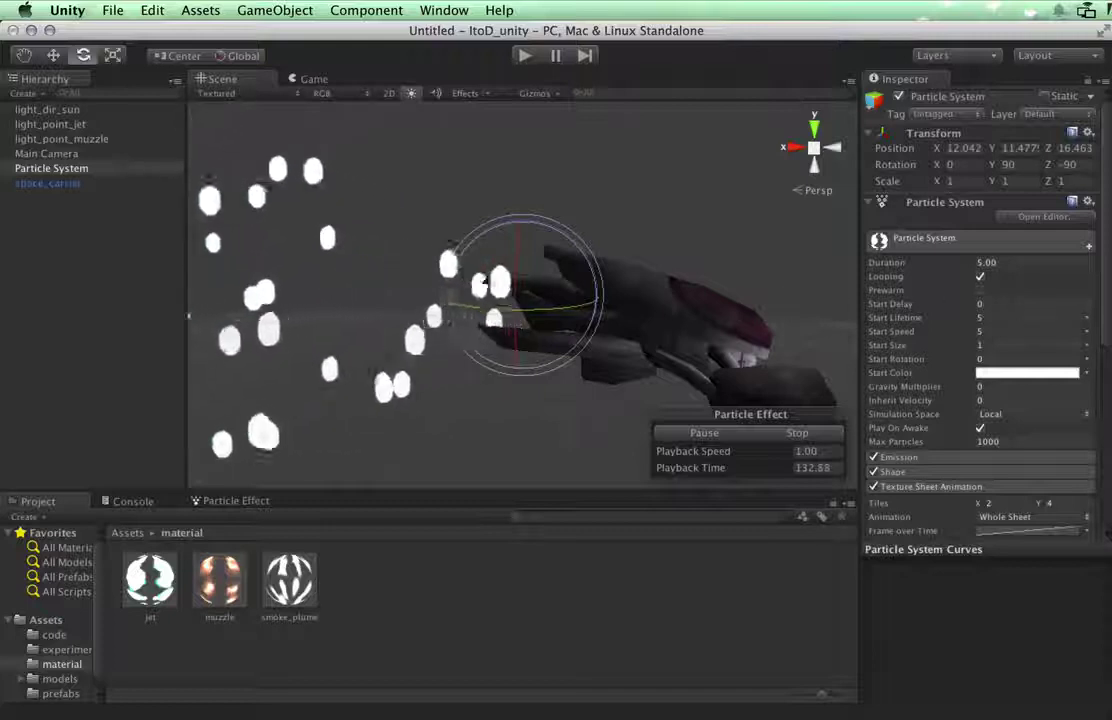
{"action": "left_click", "coordinate": [935, 317]}
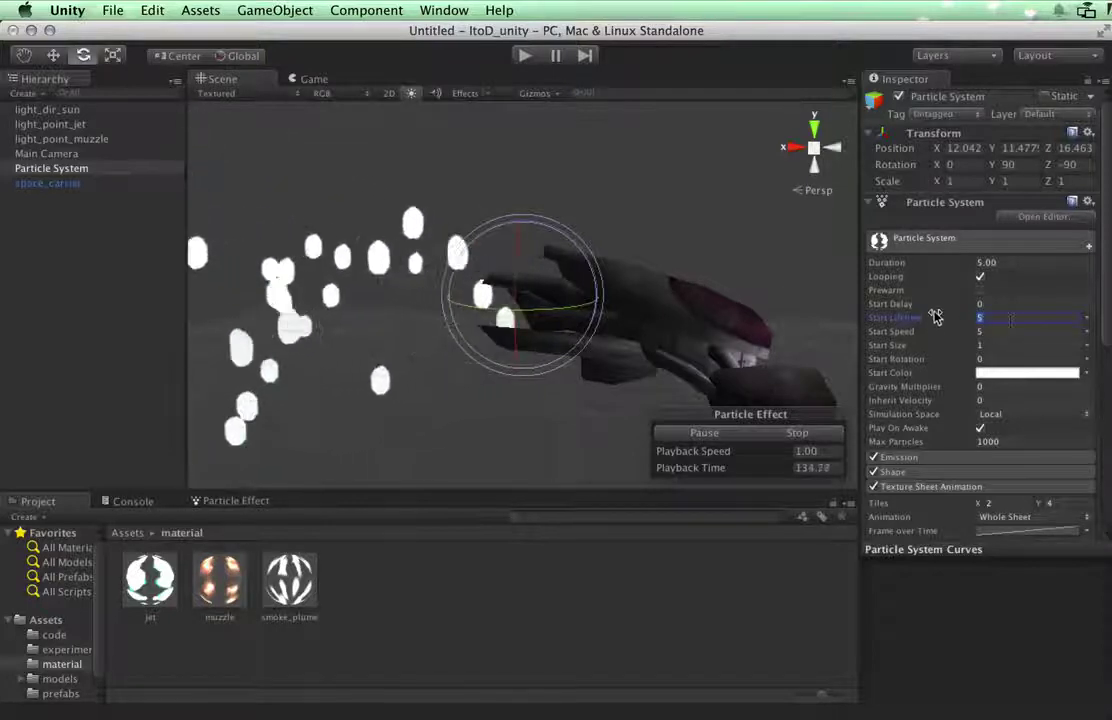
{"action": "left_click_drag", "start_coordinate": [935, 317], "coordinate": [844, 329]}
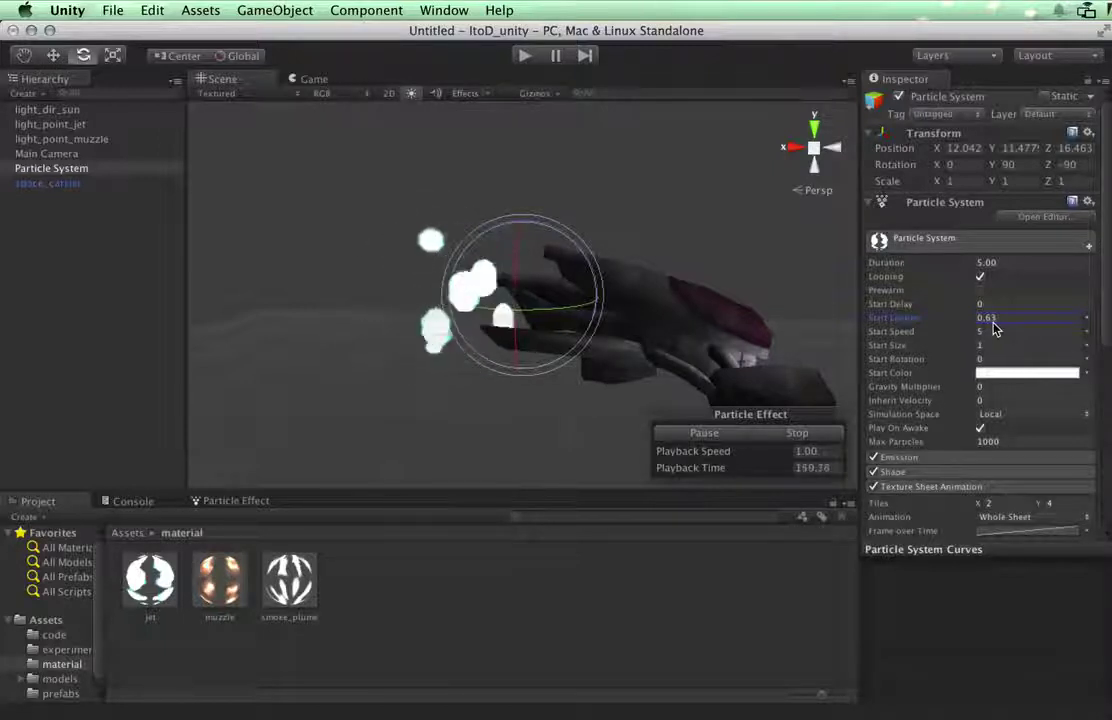
{"action": "left_click", "coordinate": [887, 320]}
{"action": "type", "text": "1"}
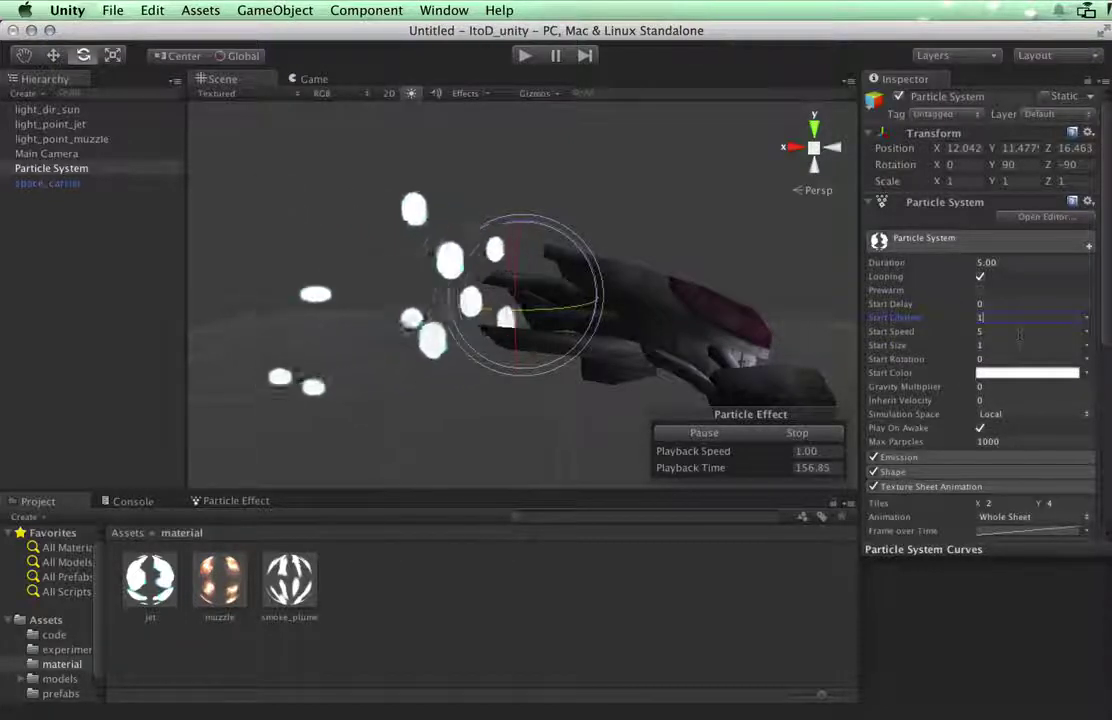
{"action": "left_click", "coordinate": [1010, 331]}
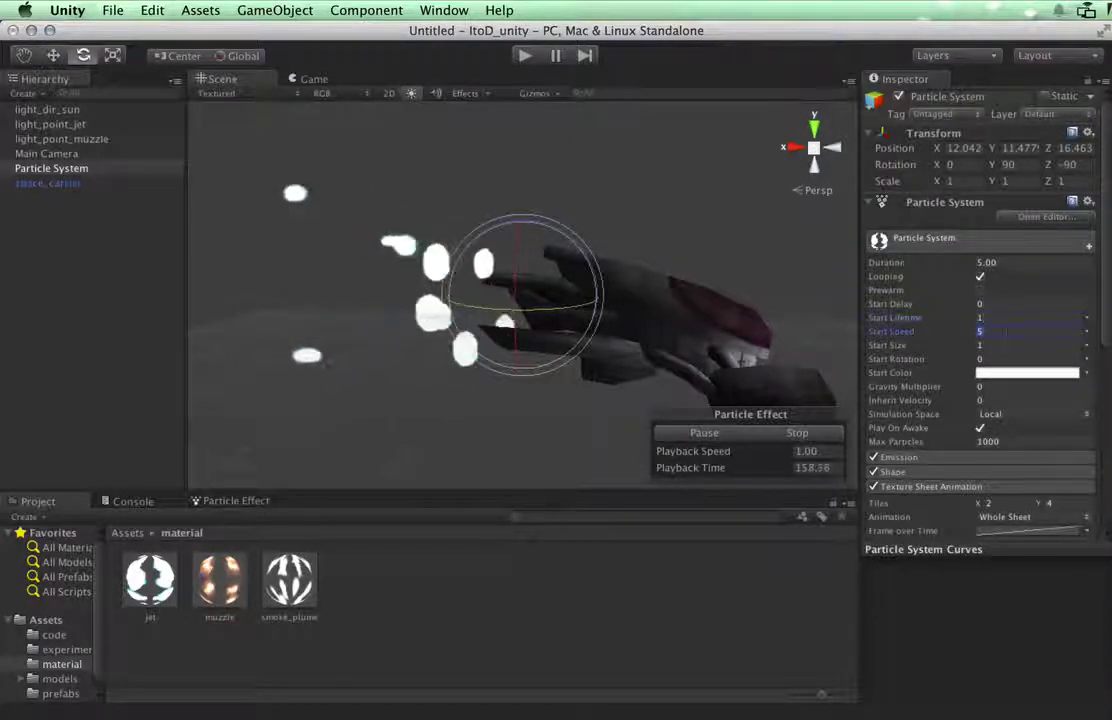
{"action": "type", "text": "1"}
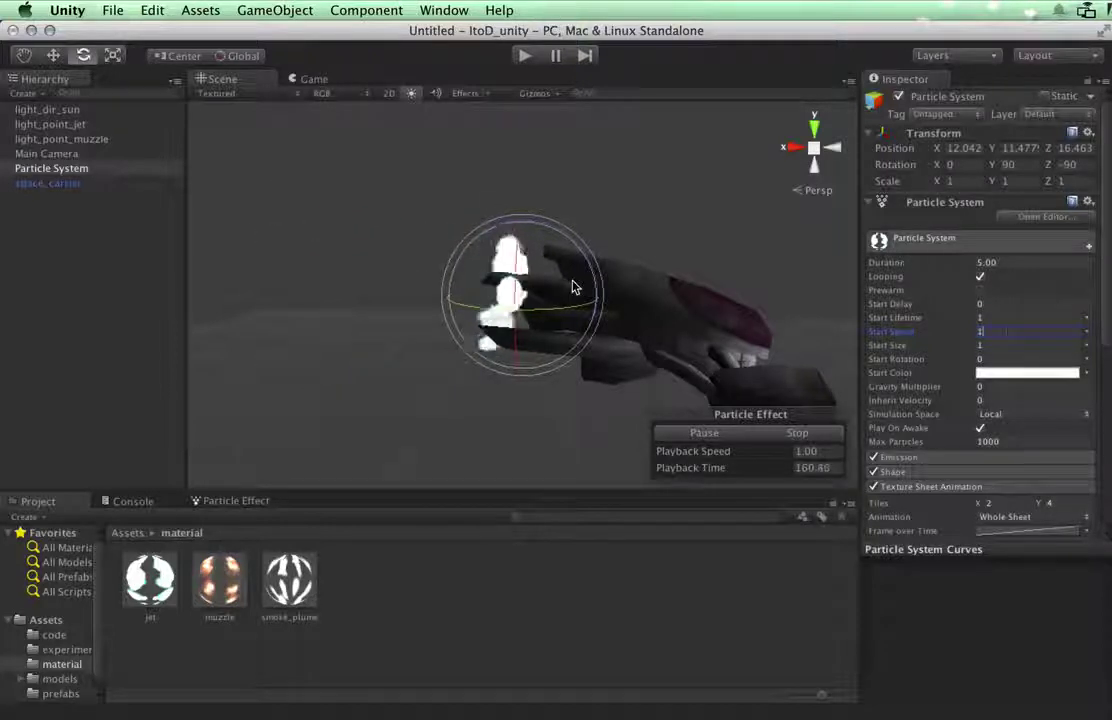
{"action": "left_click_drag", "start_coordinate": [558, 338], "coordinate": [817, 313], "text": "alt"}
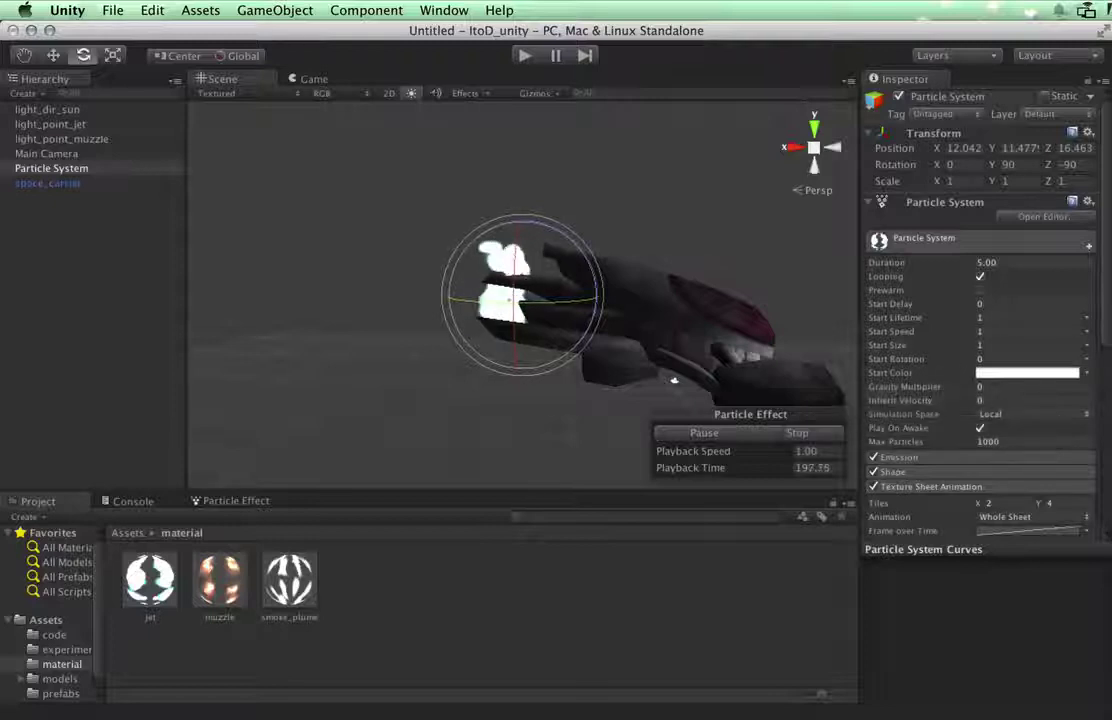
Step: Expand the Emission module and change the rate value from 10 to 15
{"action": "left_click", "coordinate": [897, 459]}
{"action": "scroll", "coordinate": [896, 465], "scroll_direction": "down", "scroll_amount": 3}
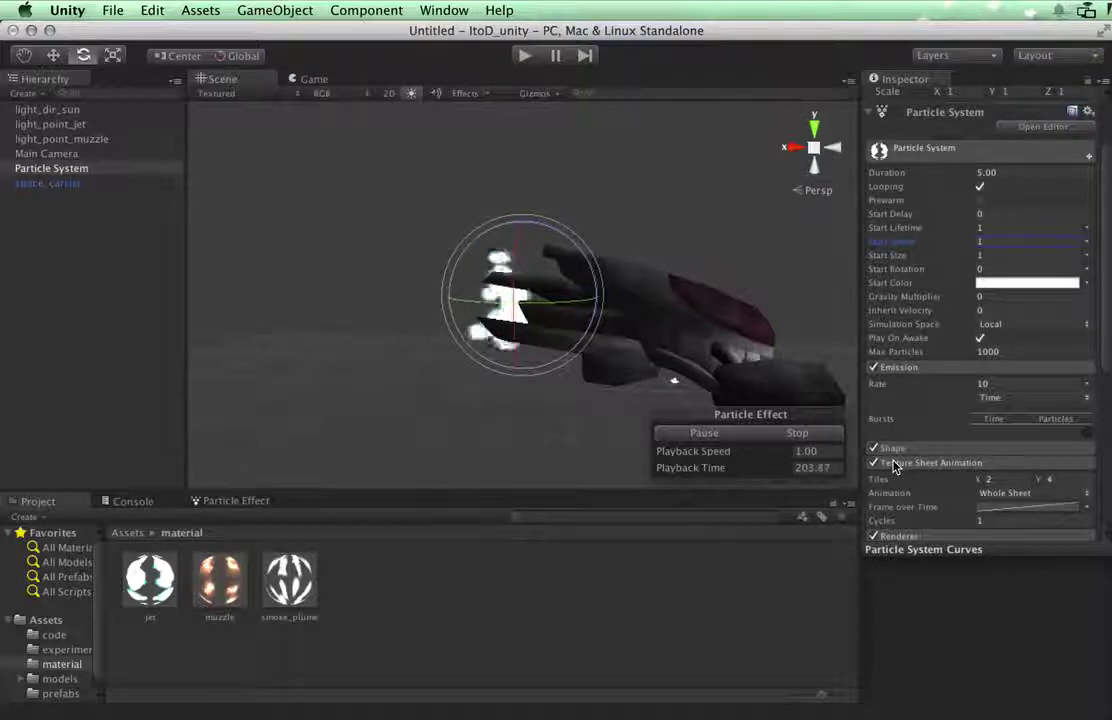
{"action": "left_click", "coordinate": [1030, 383]}
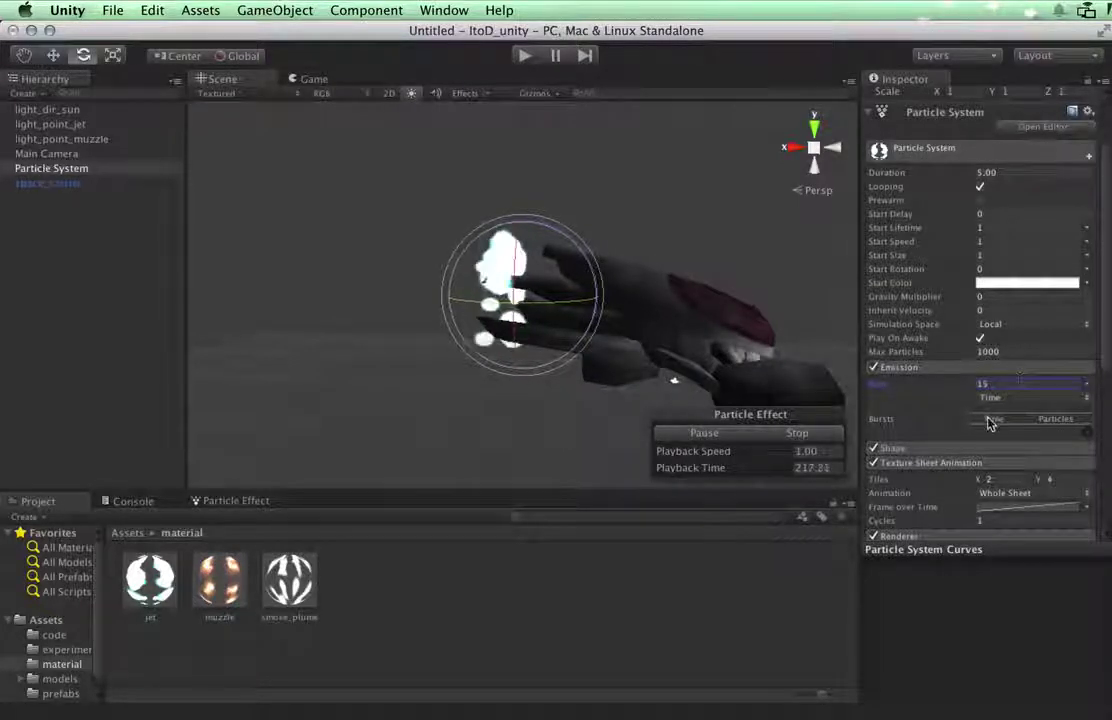
Step: In the Shape module, narrow the cone angle to 11, keeping the radius at 0.1
{"action": "left_click", "coordinate": [906, 453]}
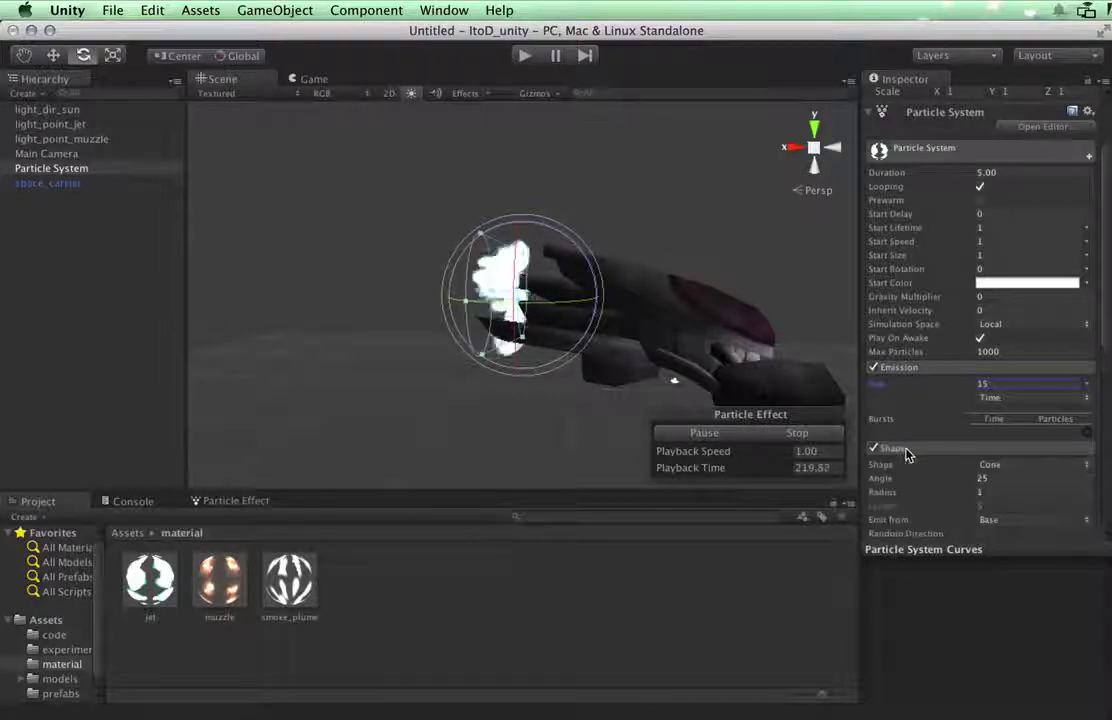
{"action": "scroll", "coordinate": [906, 453], "scroll_direction": "down", "scroll_amount": 3}
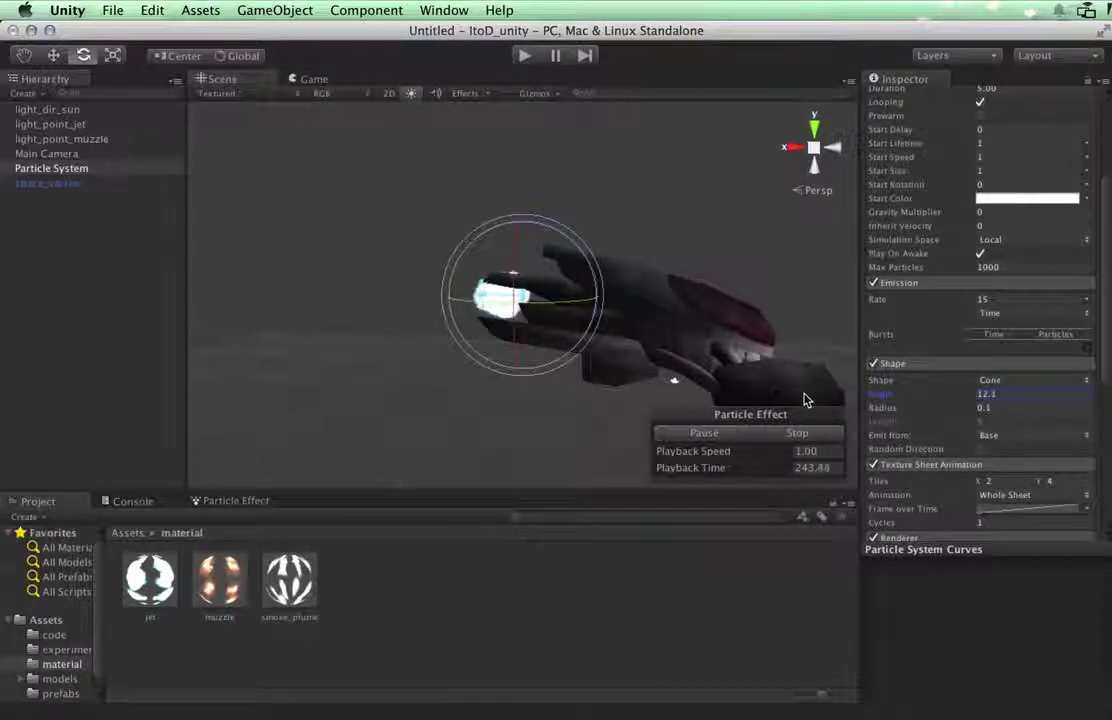
{"action": "left_click_drag", "start_coordinate": [743, 401], "coordinate": [735, 401]}
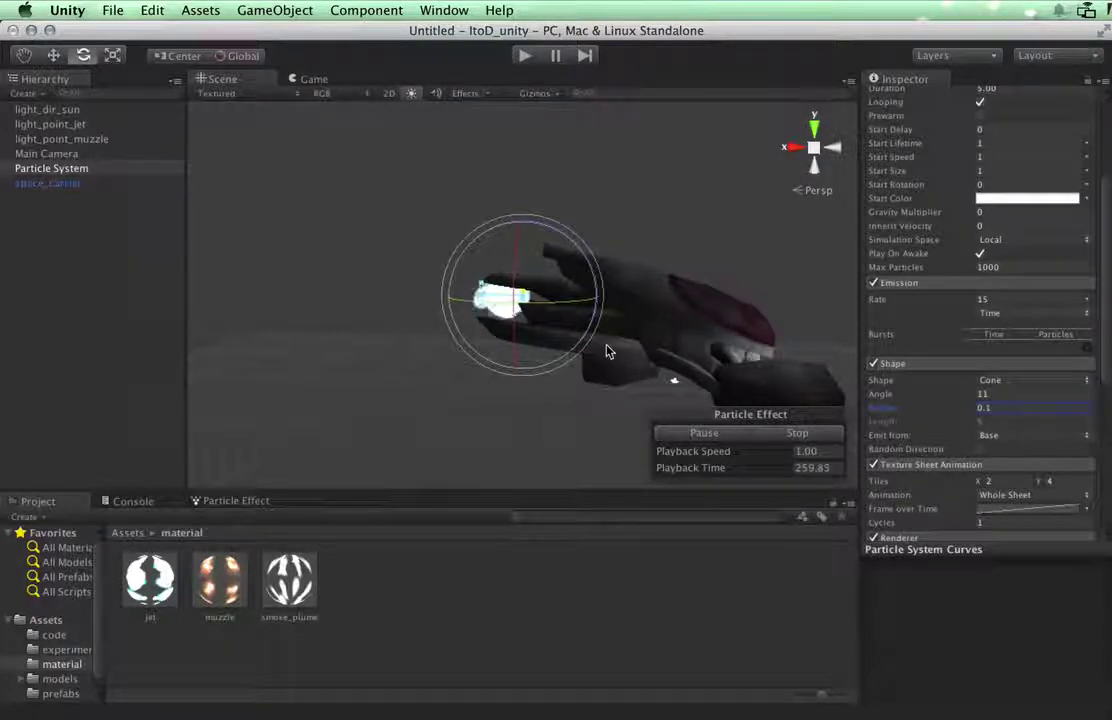
Step: Orbit around the ship and jet, then drag Start Size down from 1 to 0.6
{"action": "key", "text": "w"}
{"action": "left_click_drag", "start_coordinate": [608, 347], "coordinate": [847, 279], "text": "alt"}
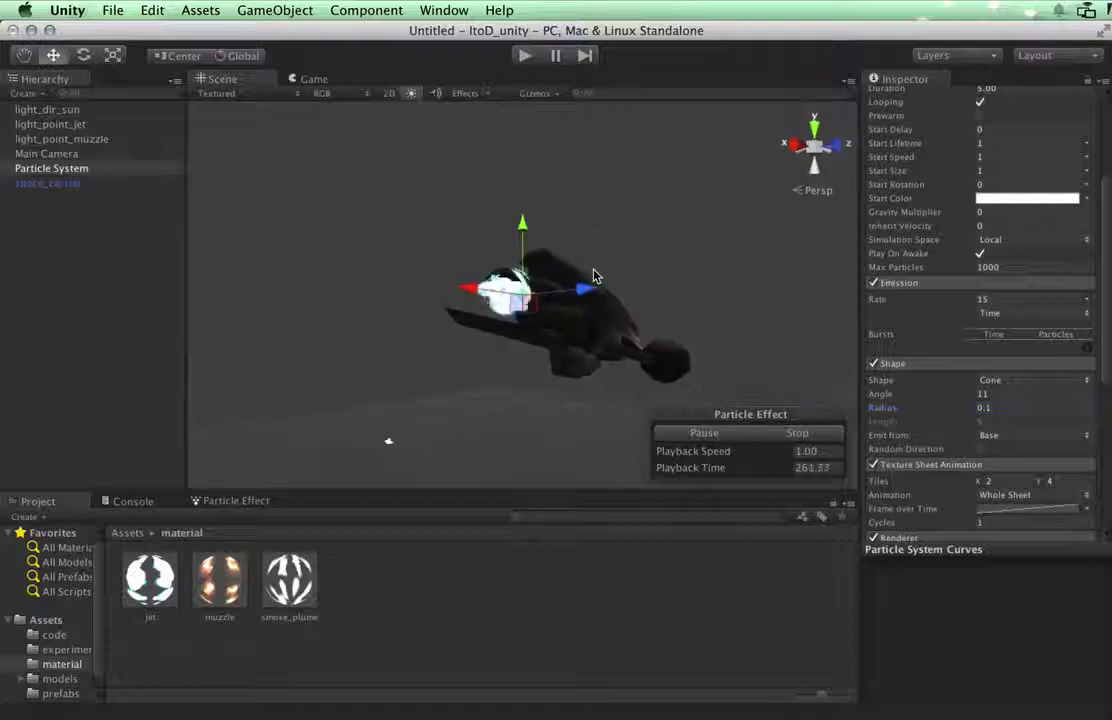
{"action": "scroll", "coordinate": [595, 275], "scroll_direction": "up", "scroll_amount": 5}
{"action": "scroll", "coordinate": [595, 275], "scroll_direction": "down", "scroll_amount": 2}
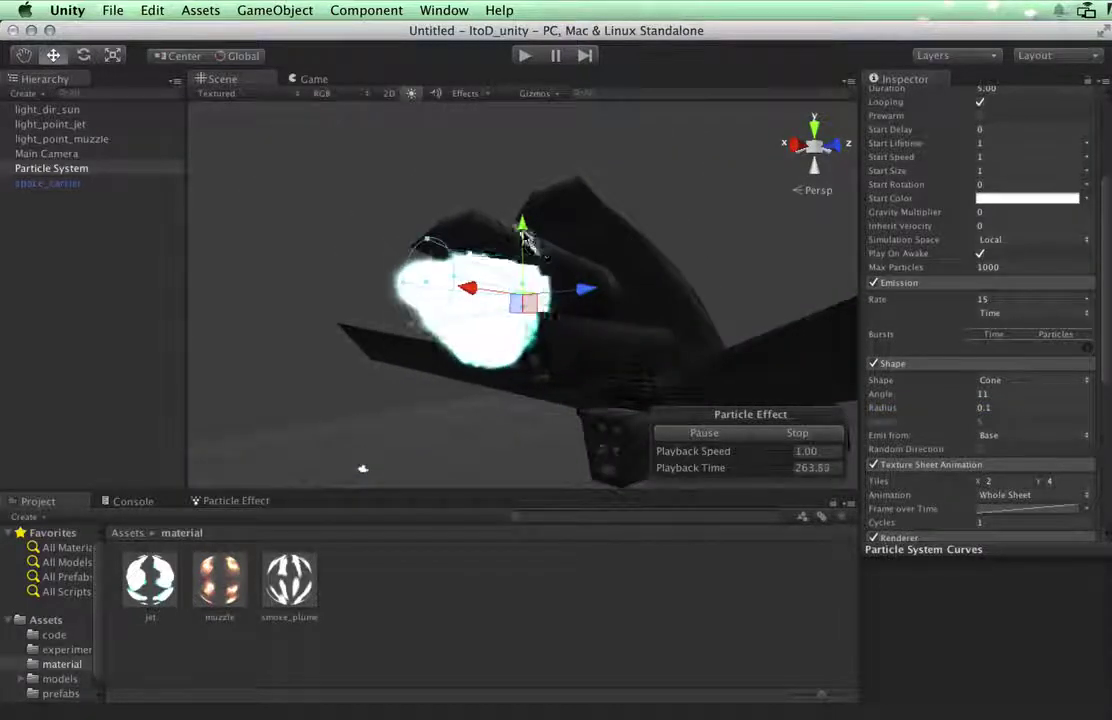
{"action": "left_click_drag", "start_coordinate": [522, 232], "coordinate": [455, 362], "text": "alt"}
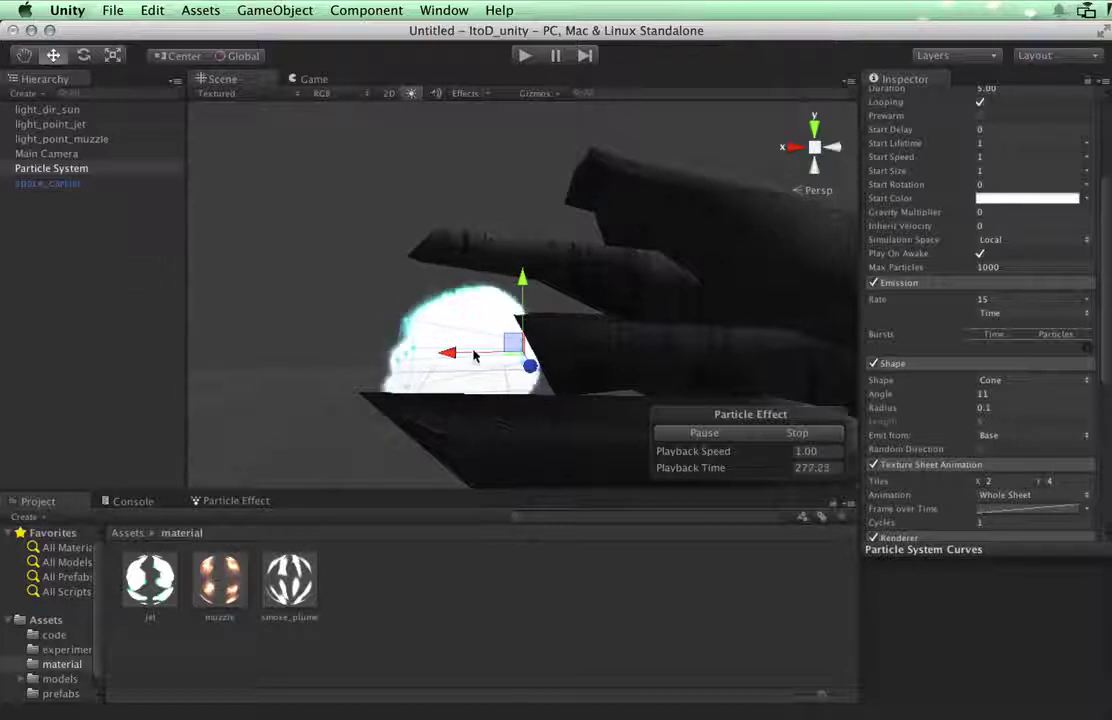
{"action": "left_click_drag", "start_coordinate": [474, 355], "coordinate": [501, 372], "text": "alt"}
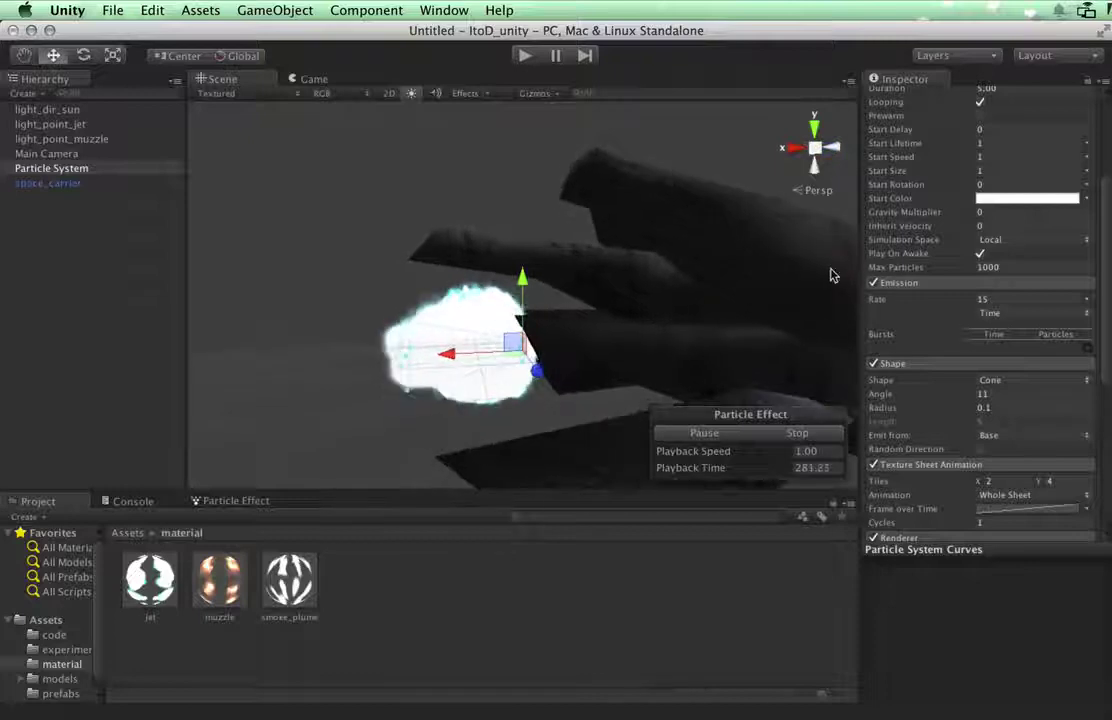
{"action": "left_click_drag", "start_coordinate": [900, 170], "coordinate": [1002, 172]}
Step: Set the particles' Start Size to 0.5
{"action": "left_click", "coordinate": [1000, 171]}
{"action": "type", "text": ".5"}
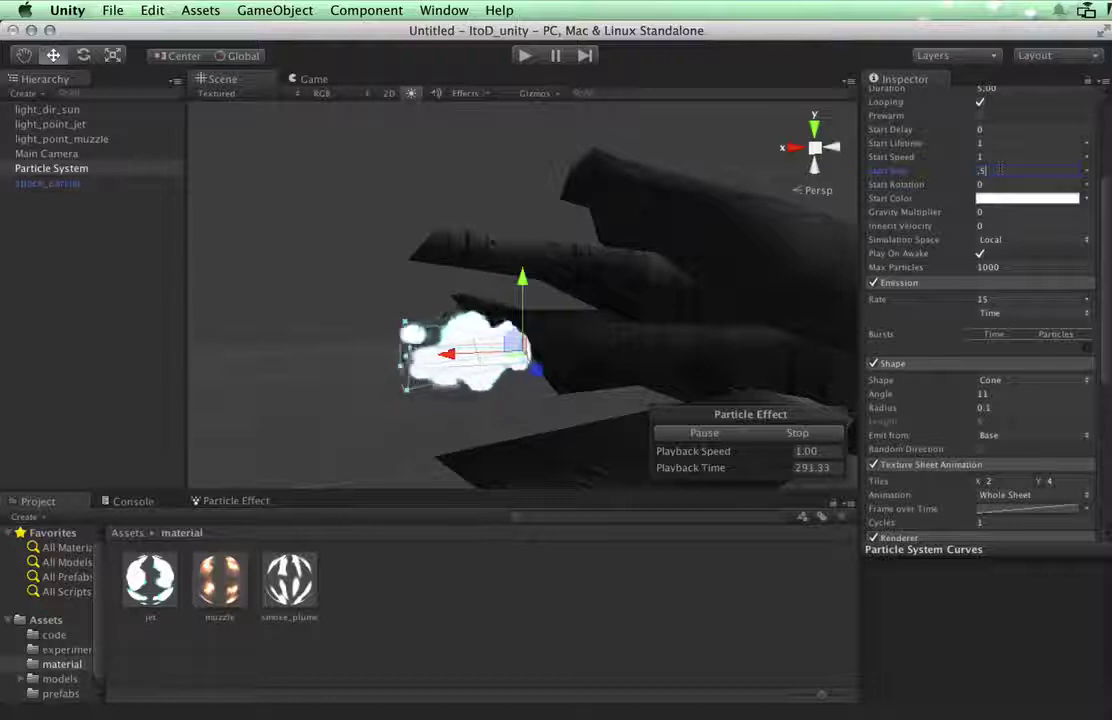
{"action": "key", "text": "Return"}
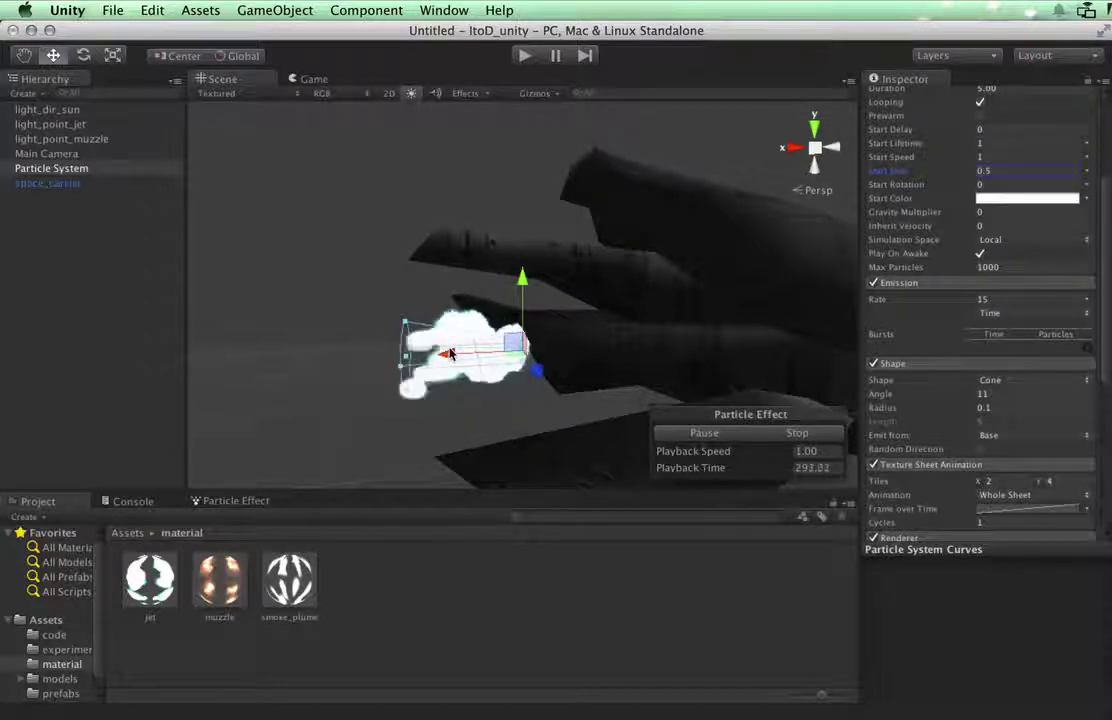
Step: Shift the jet emitter slightly right and down along the ship, then orbit to check
{"action": "left_click_drag", "start_coordinate": [451, 353], "coordinate": [486, 351]}
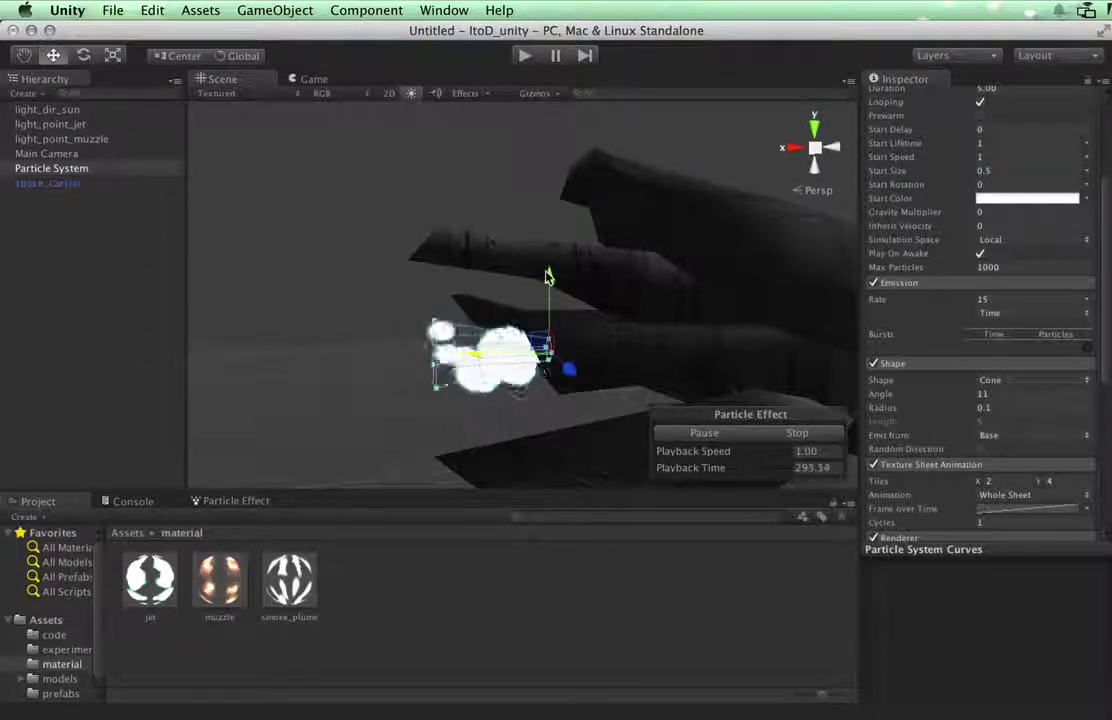
{"action": "left_click_drag", "start_coordinate": [548, 276], "coordinate": [552, 290]}
{"action": "left_click_drag", "start_coordinate": [347, 390], "coordinate": [560, 320], "text": "alt"}
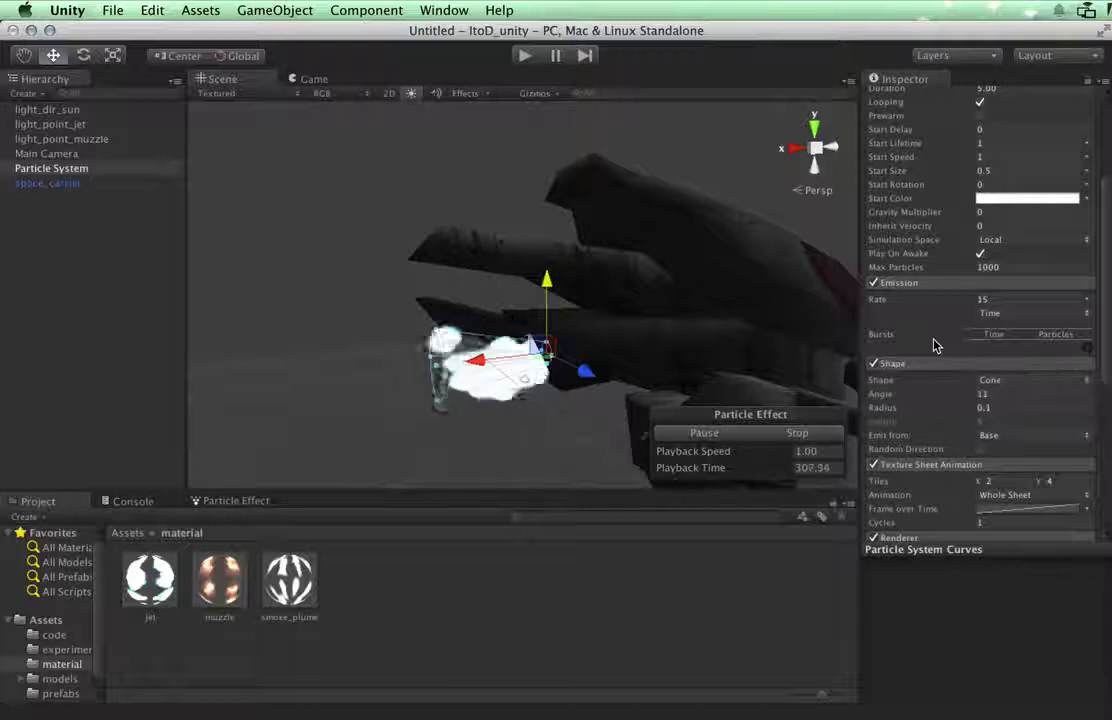
{"action": "scroll", "coordinate": [934, 345], "scroll_direction": "down", "scroll_amount": 3}
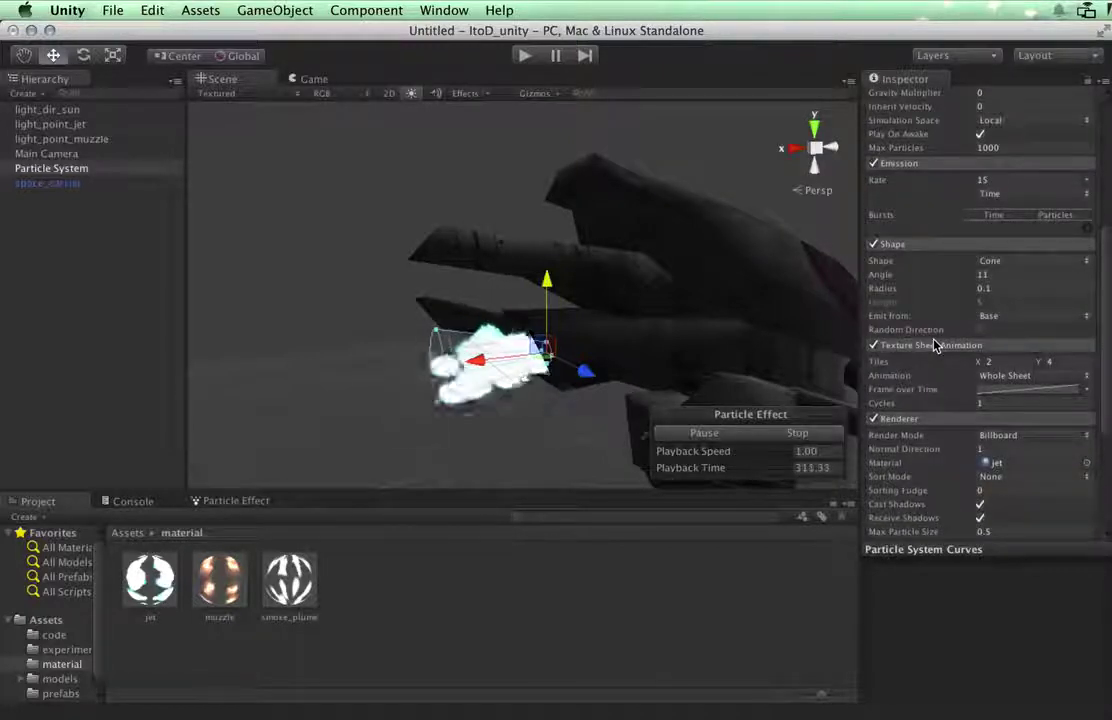
{"action": "scroll", "coordinate": [934, 345], "scroll_direction": "up", "scroll_amount": 2}
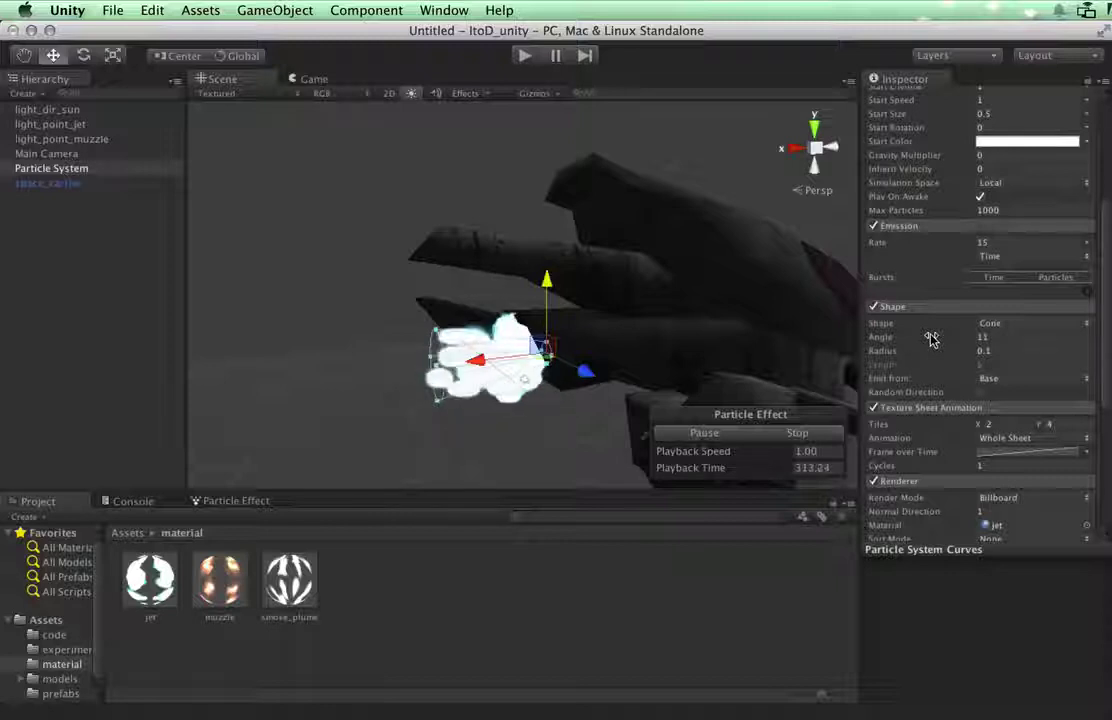
Step: Enable the Color over Lifetime module for the particle system
{"action": "scroll", "coordinate": [931, 338], "scroll_direction": "up", "scroll_amount": 8}
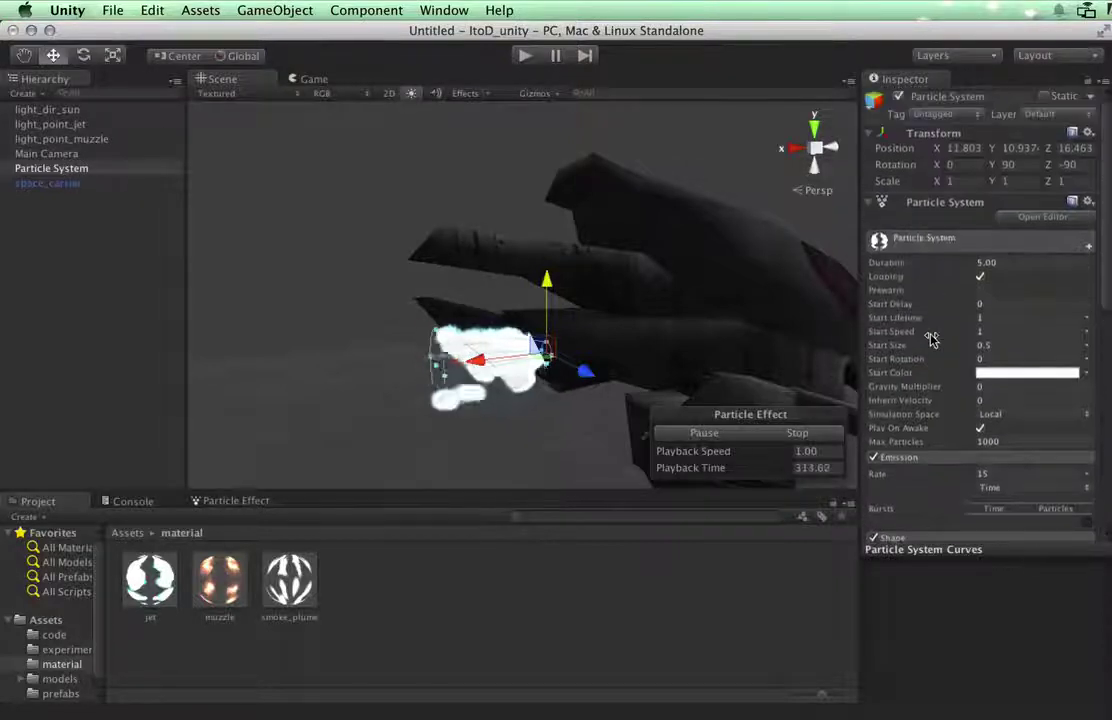
{"action": "left_click", "coordinate": [1090, 249]}
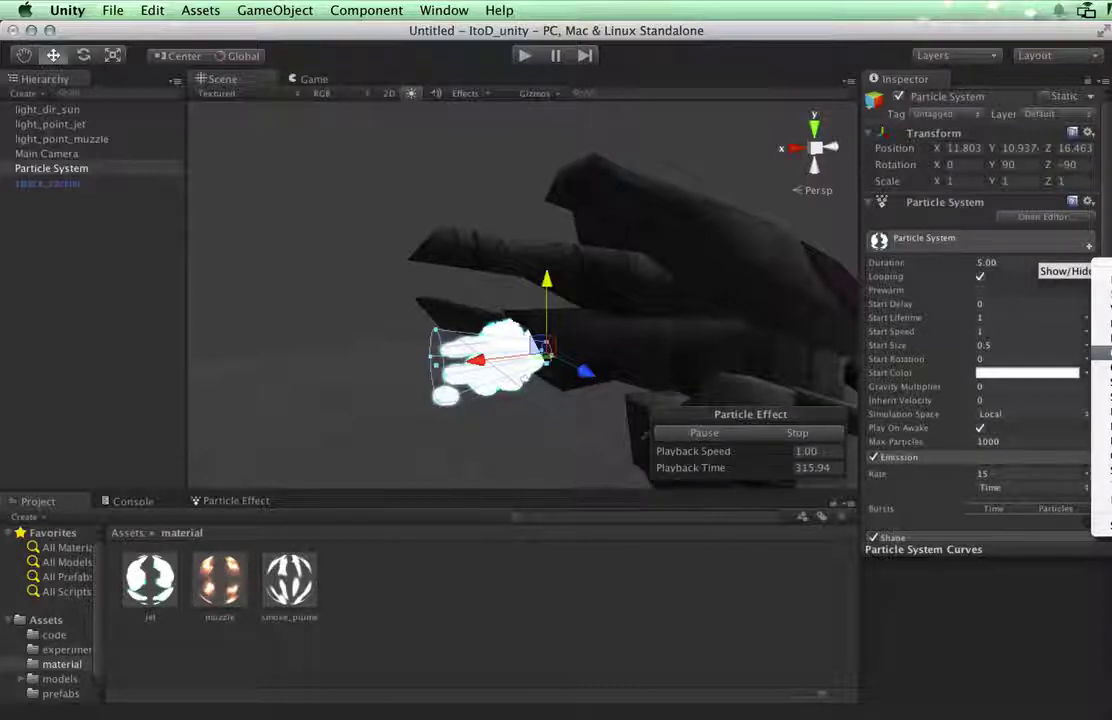
{"action": "left_click", "coordinate": [945, 343]}
{"action": "scroll", "coordinate": [983, 461], "scroll_direction": "down", "scroll_amount": 5}
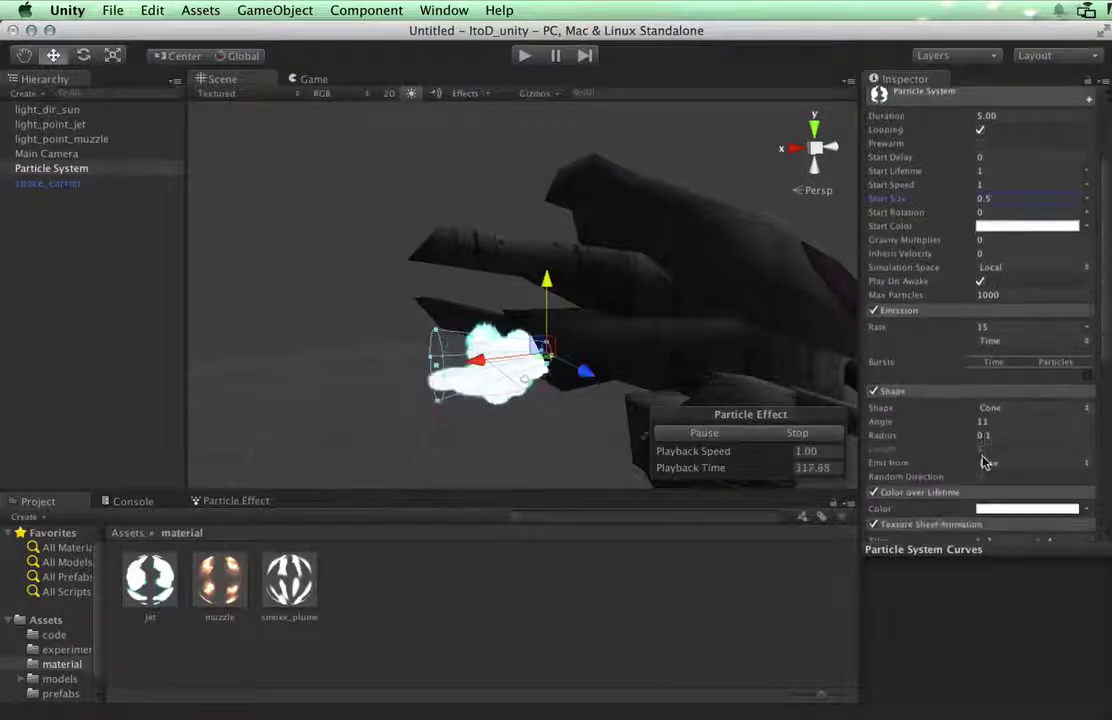
{"action": "scroll", "coordinate": [985, 460], "scroll_direction": "down", "scroll_amount": 2}
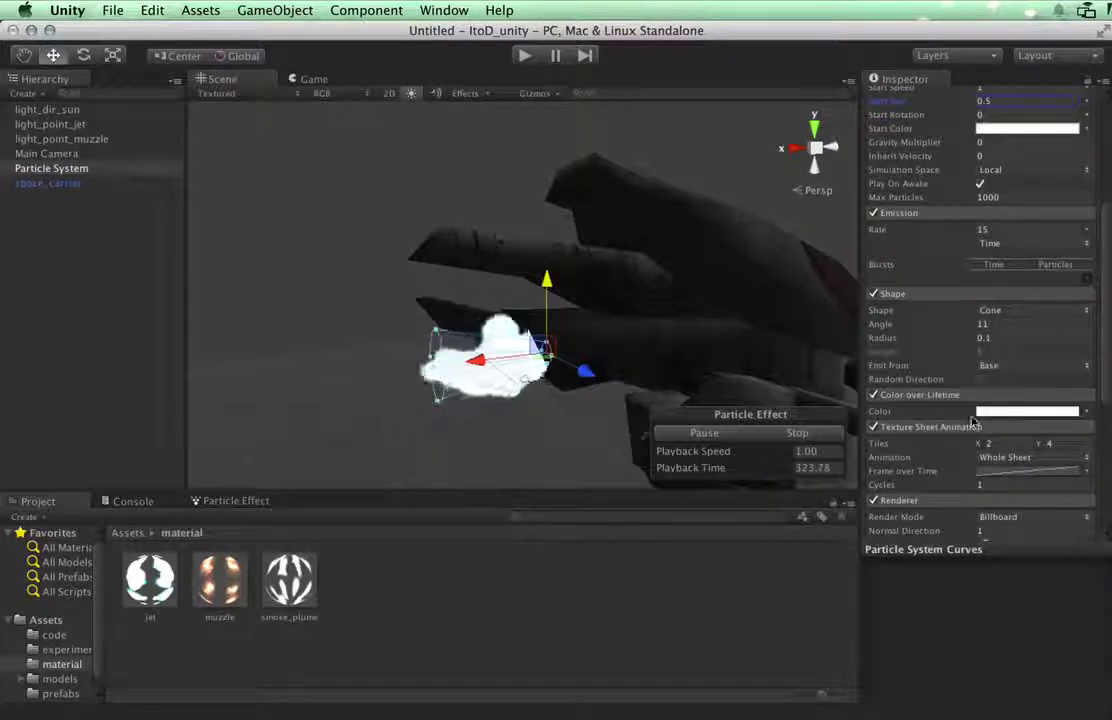
Step: In the Color over Lifetime gradient, set the end alpha key to 0 and slide it slightly left
{"action": "left_click", "coordinate": [1030, 413]}
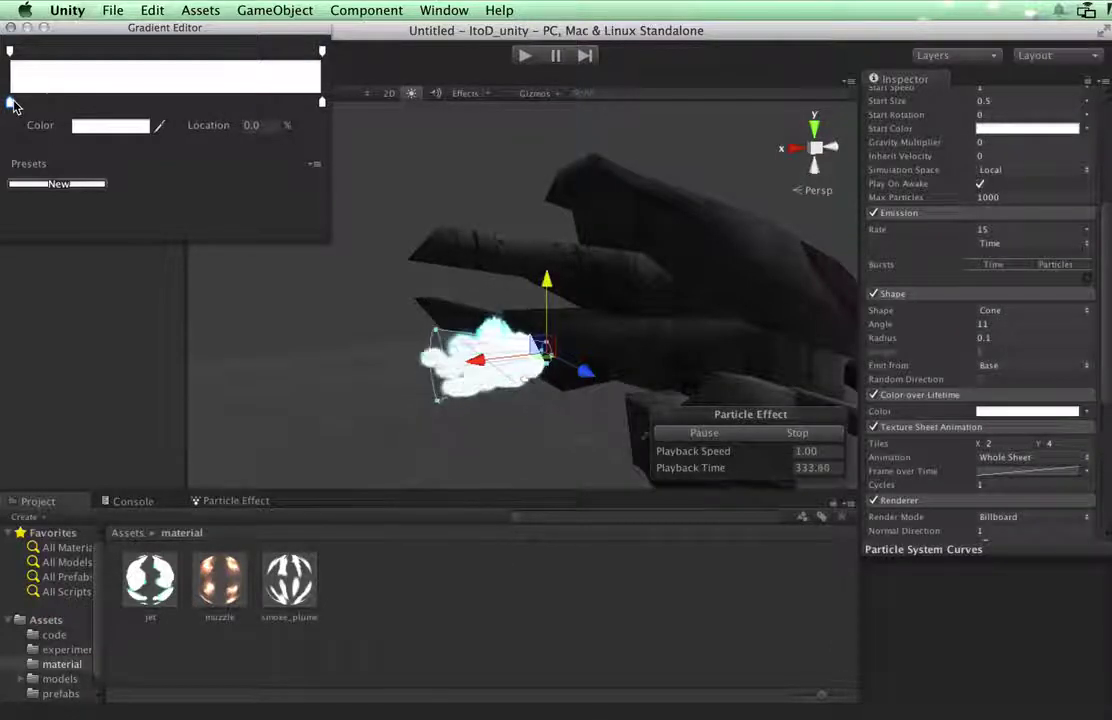
{"action": "mouse_move", "coordinate": [12, 107]}
{"action": "left_mouse_down"}
{"action": "mouse_move", "coordinate": [197, 104]}
{"action": "mouse_move", "coordinate": [10, 102]}
{"action": "left_mouse_up"}
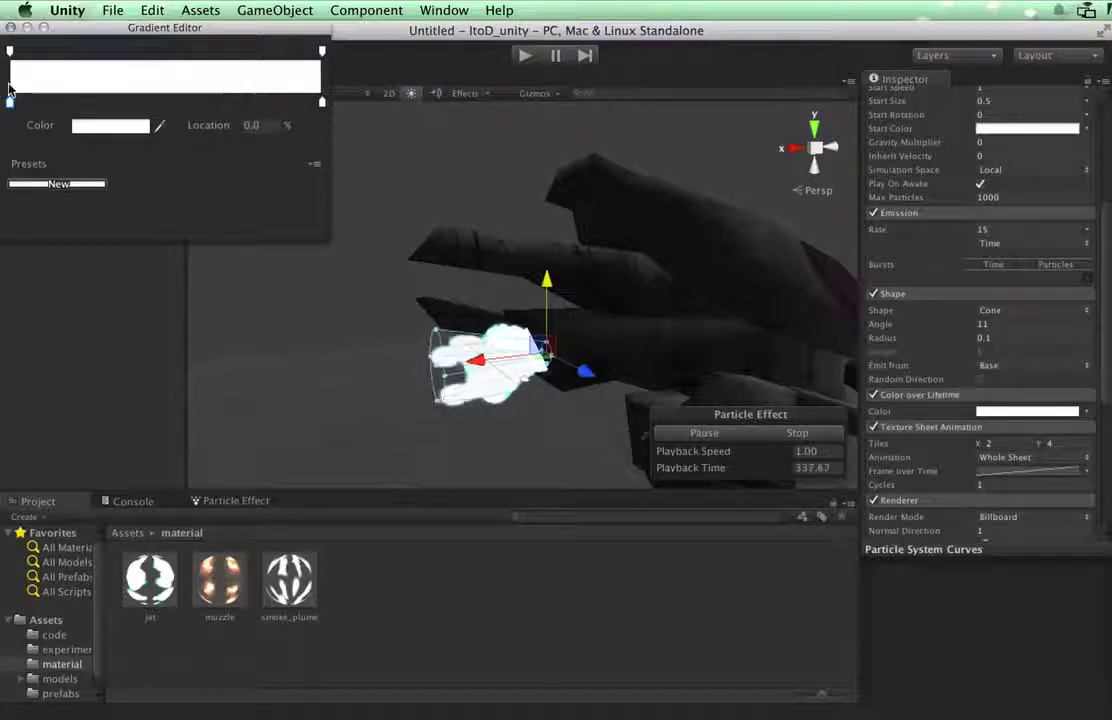
{"action": "left_click", "coordinate": [323, 52]}
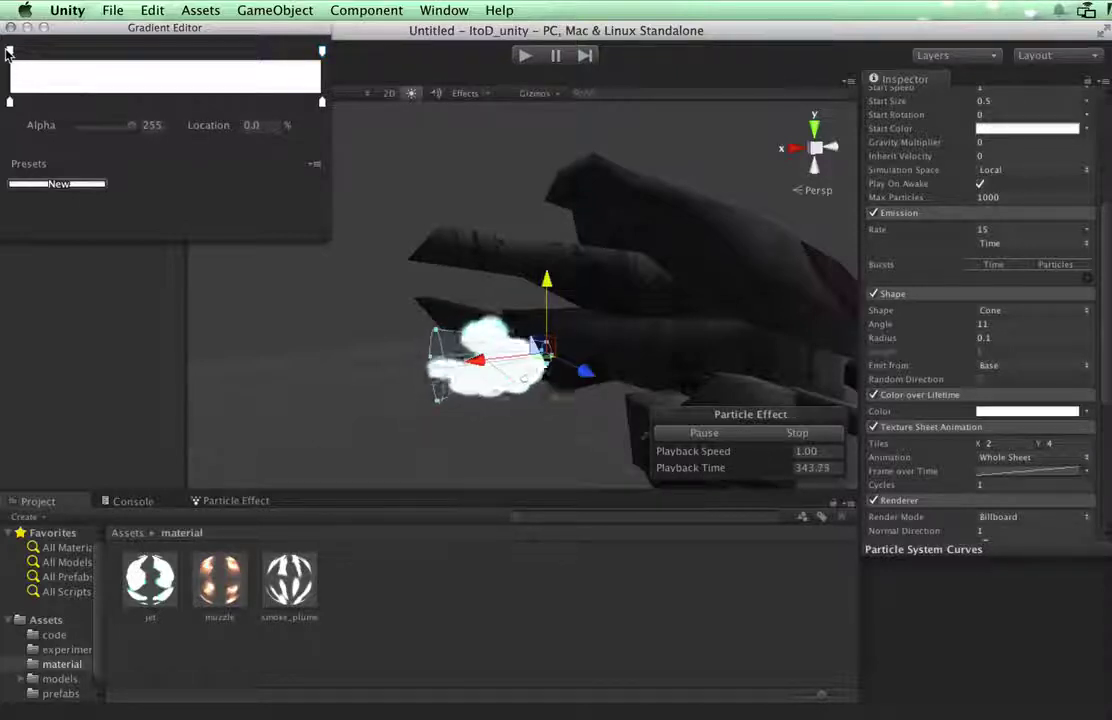
{"action": "left_click", "coordinate": [10, 100]}
{"action": "left_click", "coordinate": [10, 53]}
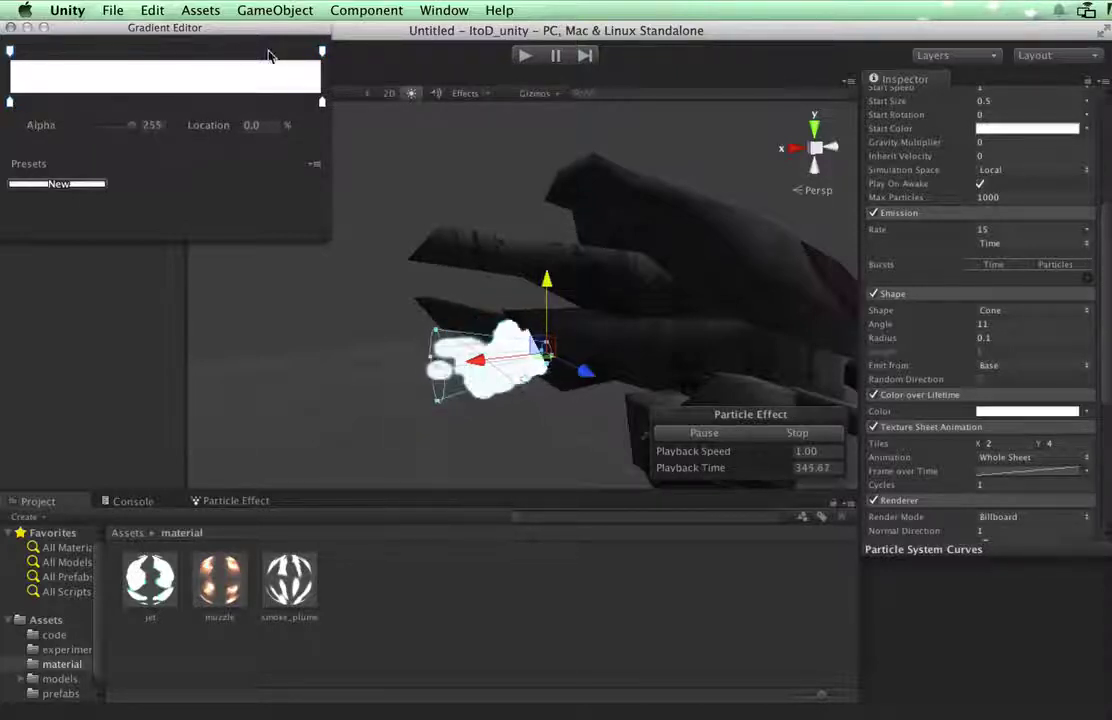
{"action": "left_click", "coordinate": [322, 50]}
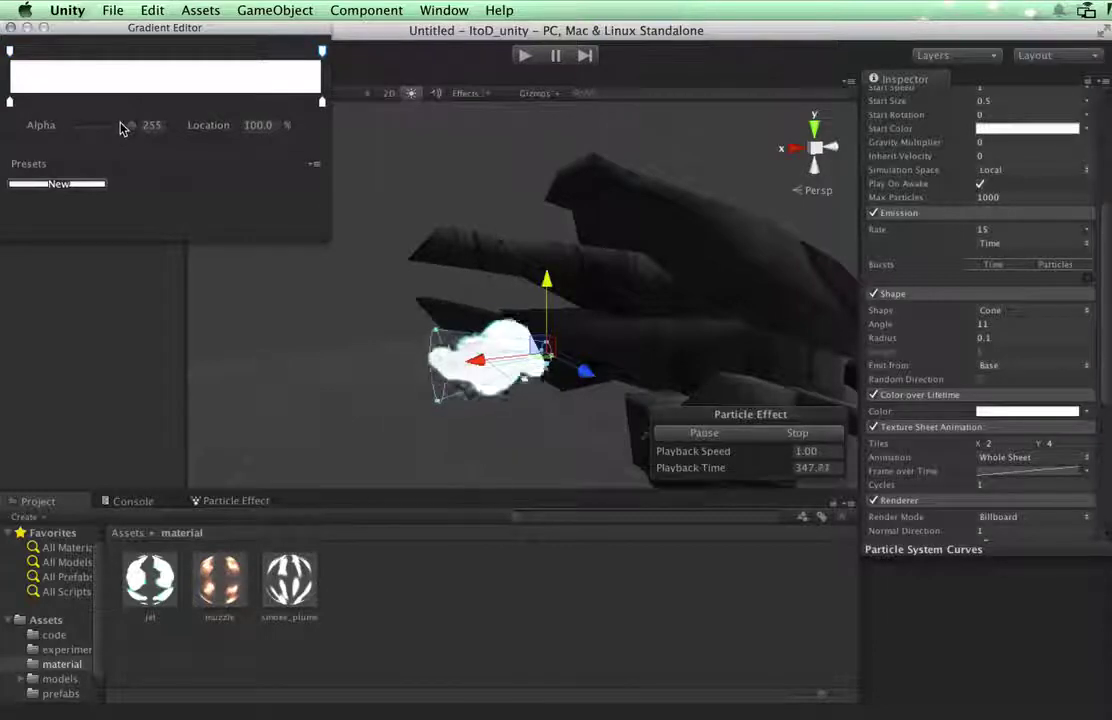
{"action": "left_click_drag", "start_coordinate": [120, 131], "coordinate": [5, 149]}
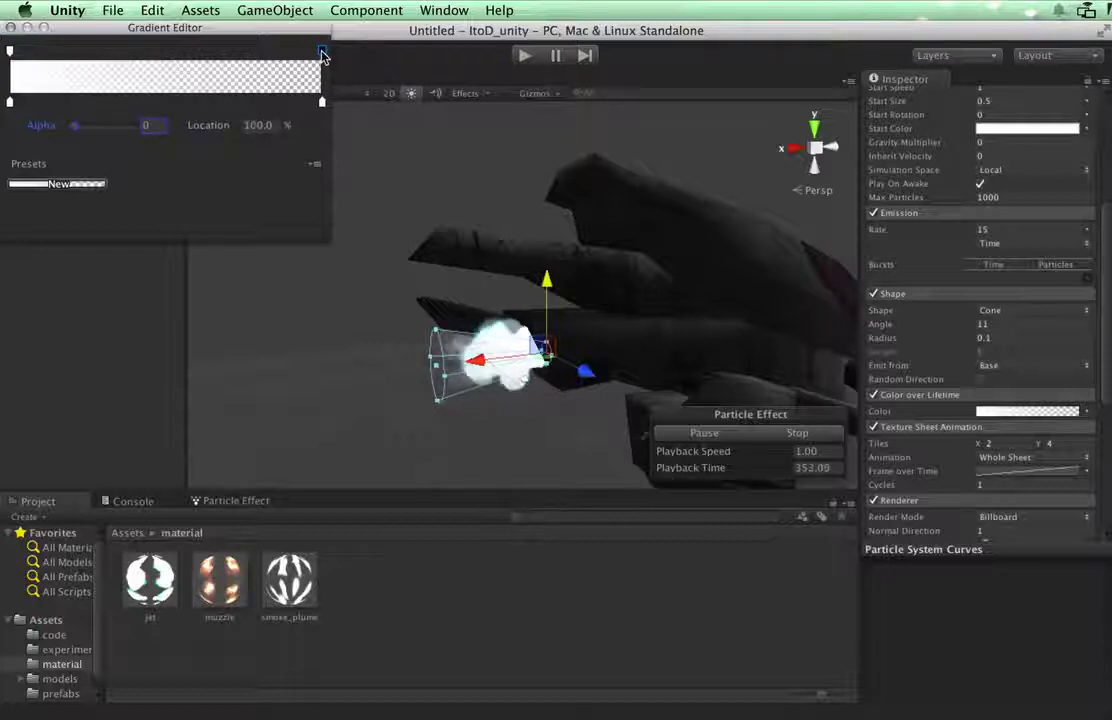
{"action": "left_click_drag", "start_coordinate": [322, 50], "coordinate": [236, 67]}
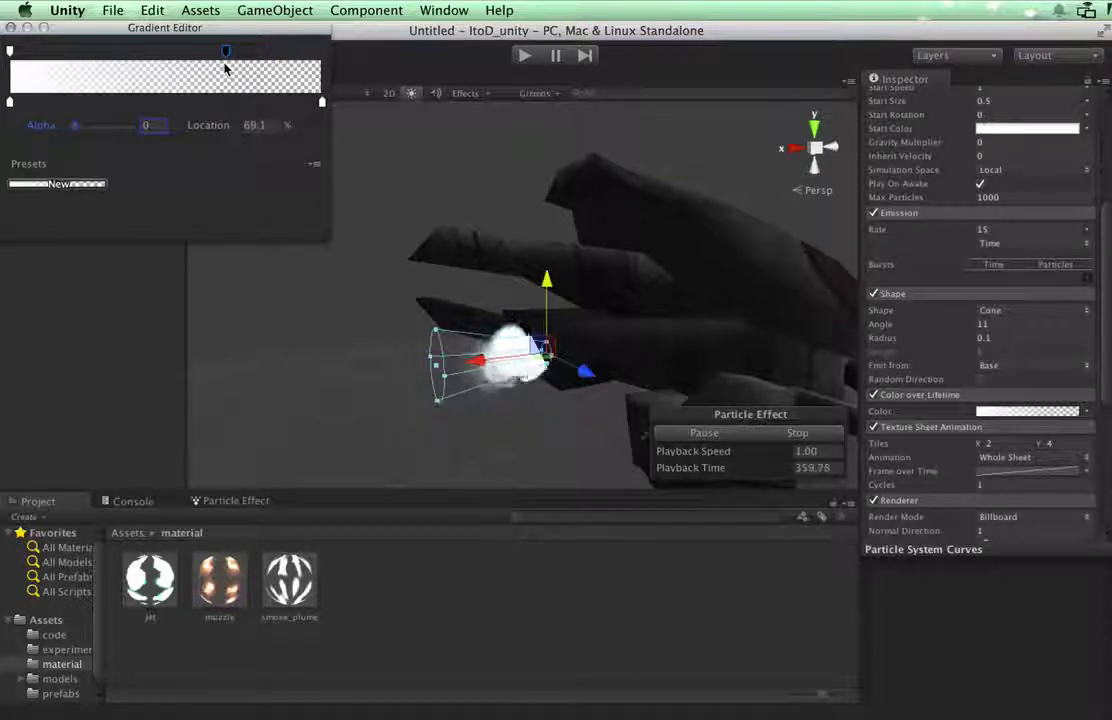
Step: Make the gradient's starting colour key yellow and nudge it slightly right
{"action": "left_click", "coordinate": [10, 102]}
{"action": "left_click", "coordinate": [113, 127]}
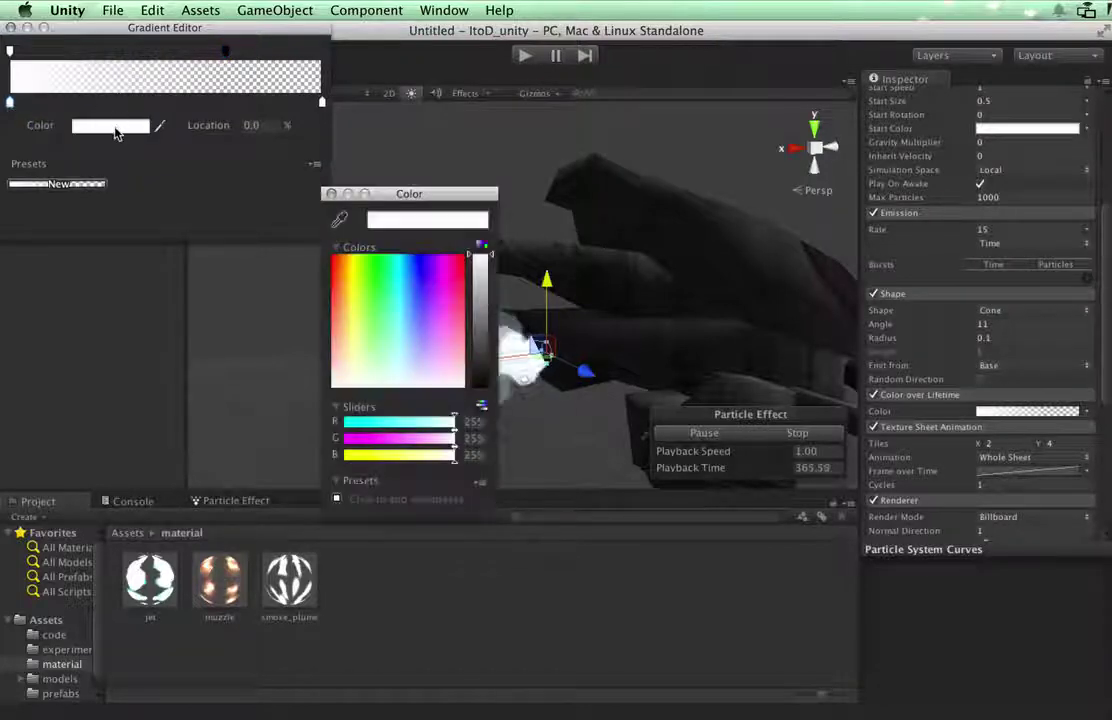
{"action": "left_click_drag", "start_coordinate": [347, 307], "coordinate": [358, 254]}
{"action": "left_click", "coordinate": [331, 193]}
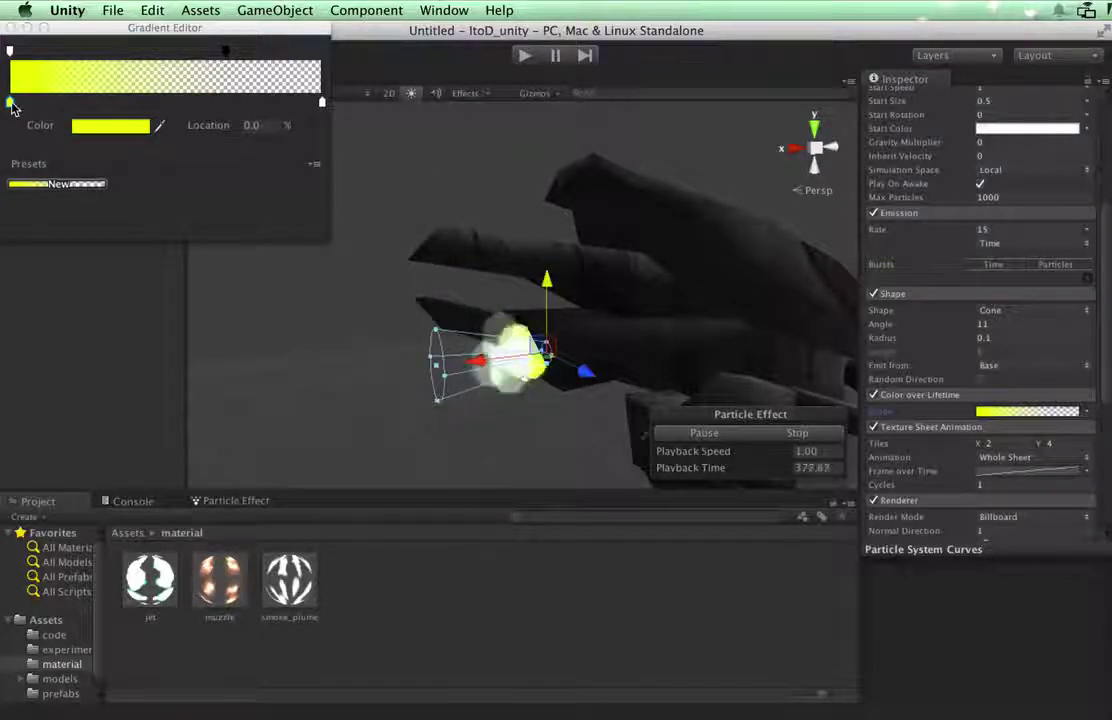
{"action": "left_click_drag", "start_coordinate": [12, 102], "coordinate": [102, 102]}
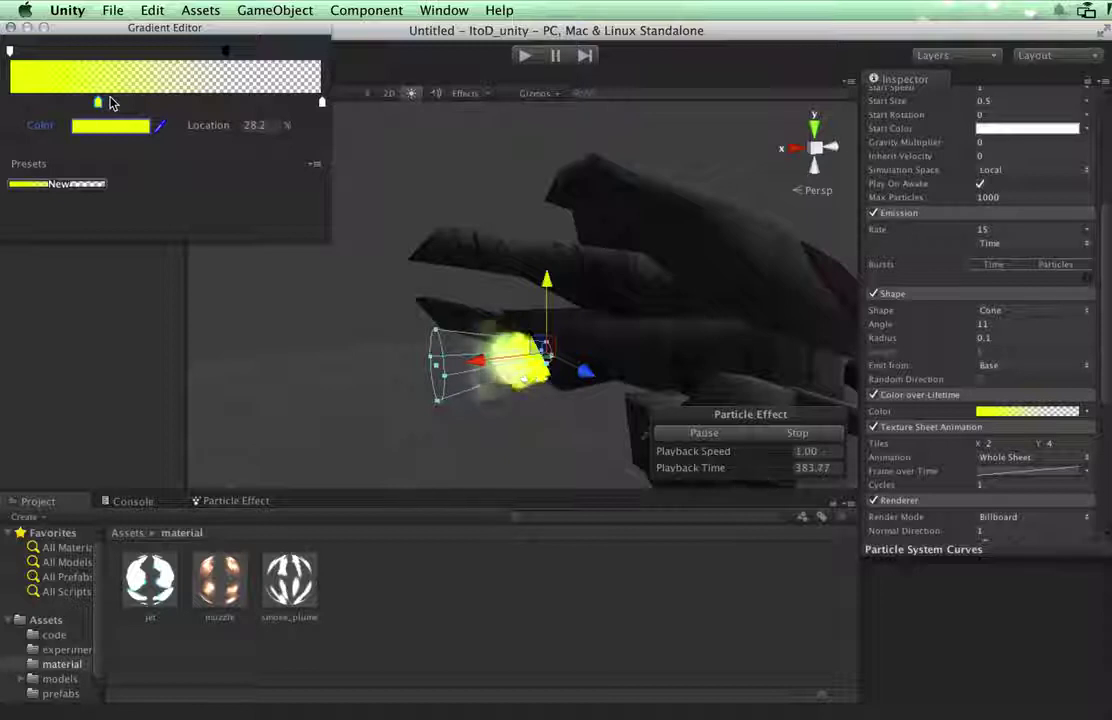
Step: Add a second colour key at about 33% and set it to blue
{"action": "left_click", "coordinate": [111, 103]}
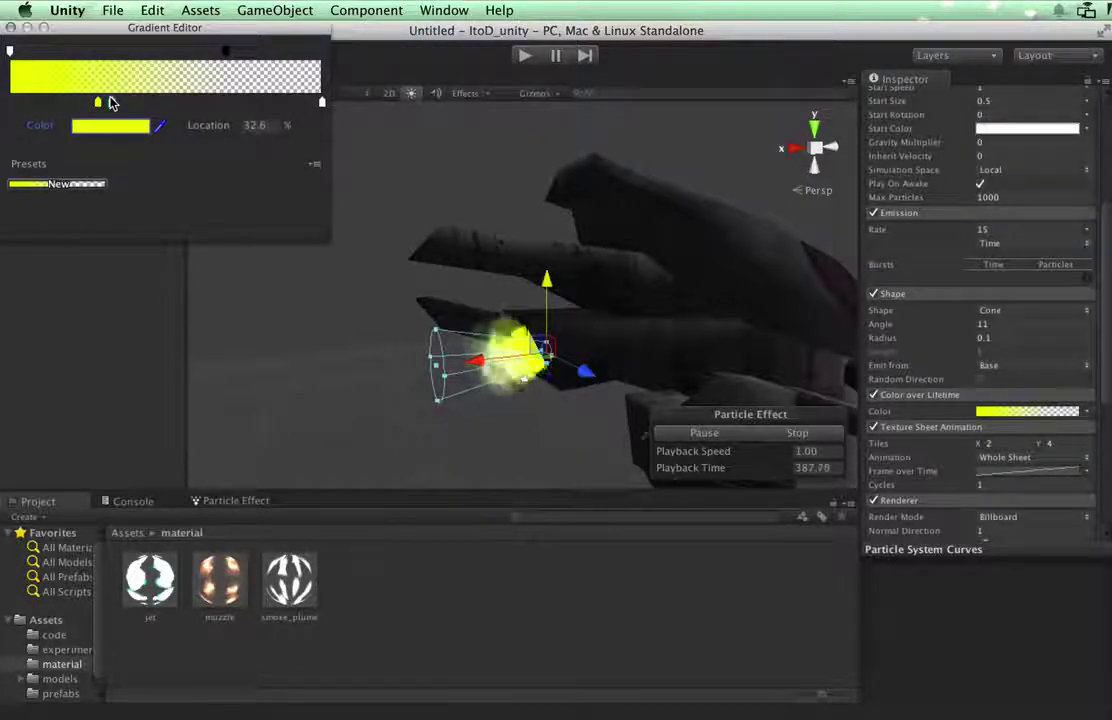
{"action": "left_click", "coordinate": [115, 125]}
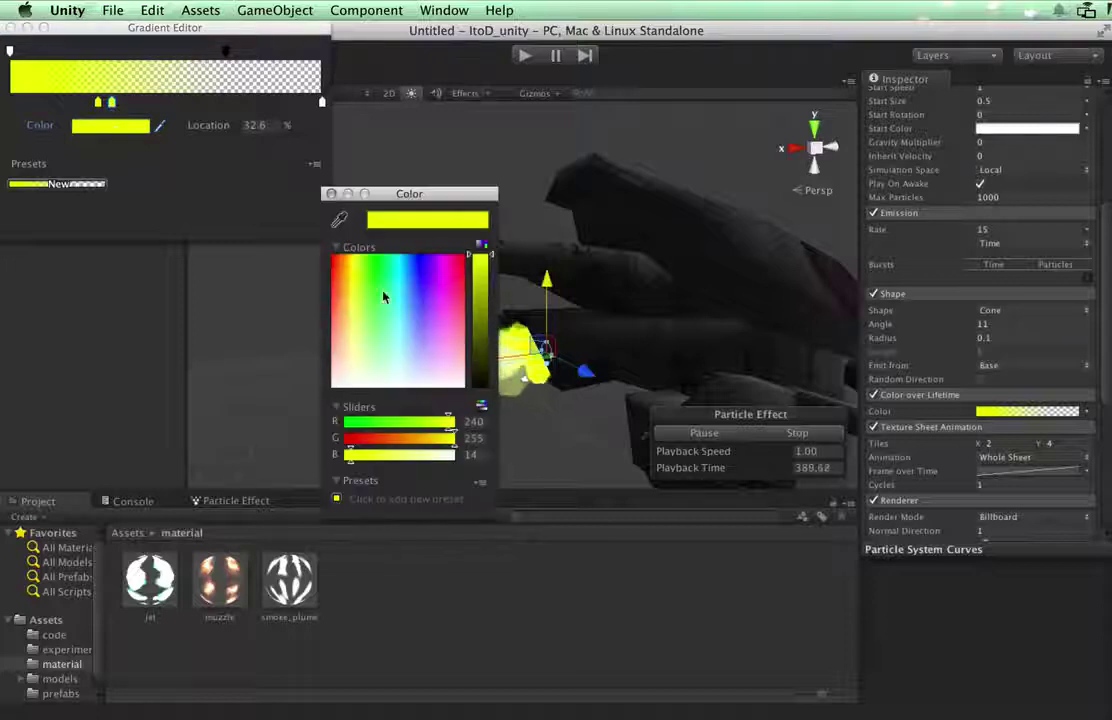
{"action": "left_click", "coordinate": [420, 276]}
{"action": "left_click_drag", "start_coordinate": [420, 276], "coordinate": [315, 223]}
{"action": "left_click", "coordinate": [315, 223]}
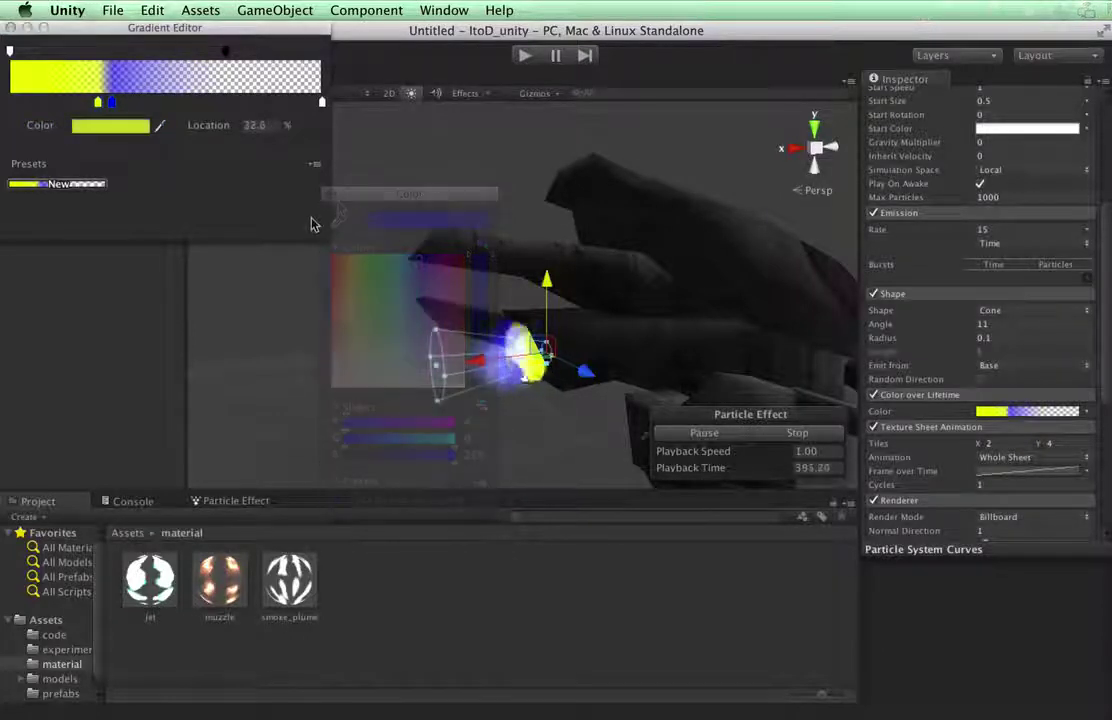
Step: Move the blue gradient key to about 60.9% and add a second yellow key at about 55.6%
{"action": "left_click", "coordinate": [112, 102]}
{"action": "left_click_drag", "start_coordinate": [112, 103], "coordinate": [223, 103]}
{"action": "left_click", "coordinate": [100, 104]}
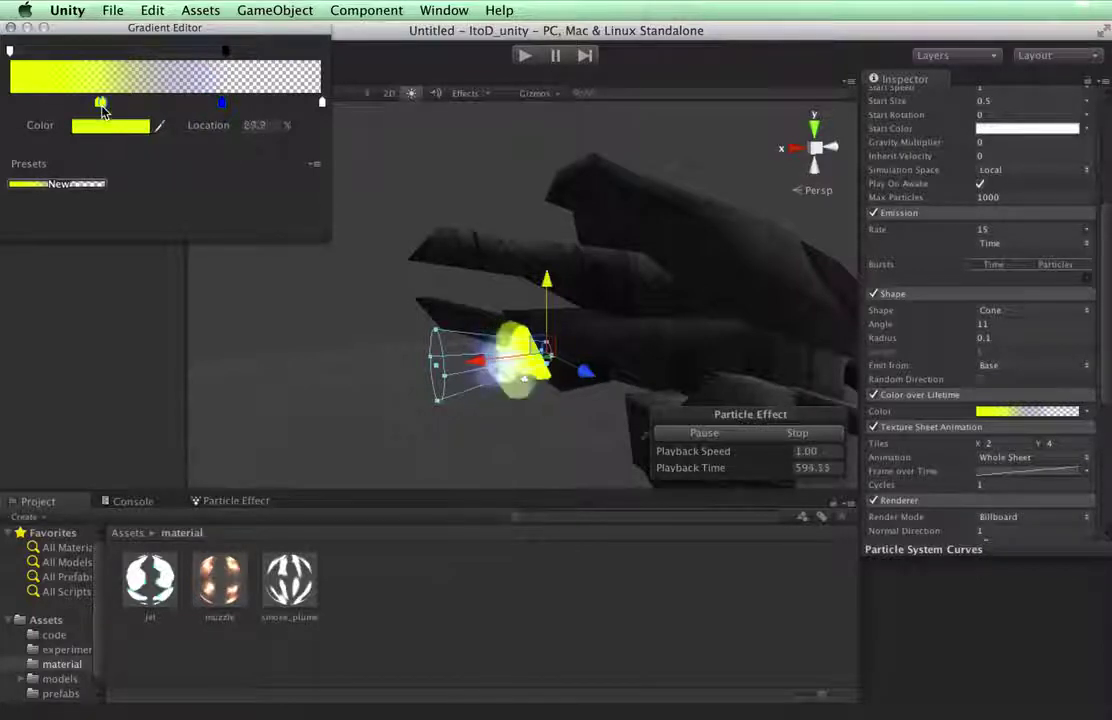
{"action": "left_click_drag", "start_coordinate": [112, 104], "coordinate": [122, 104]}
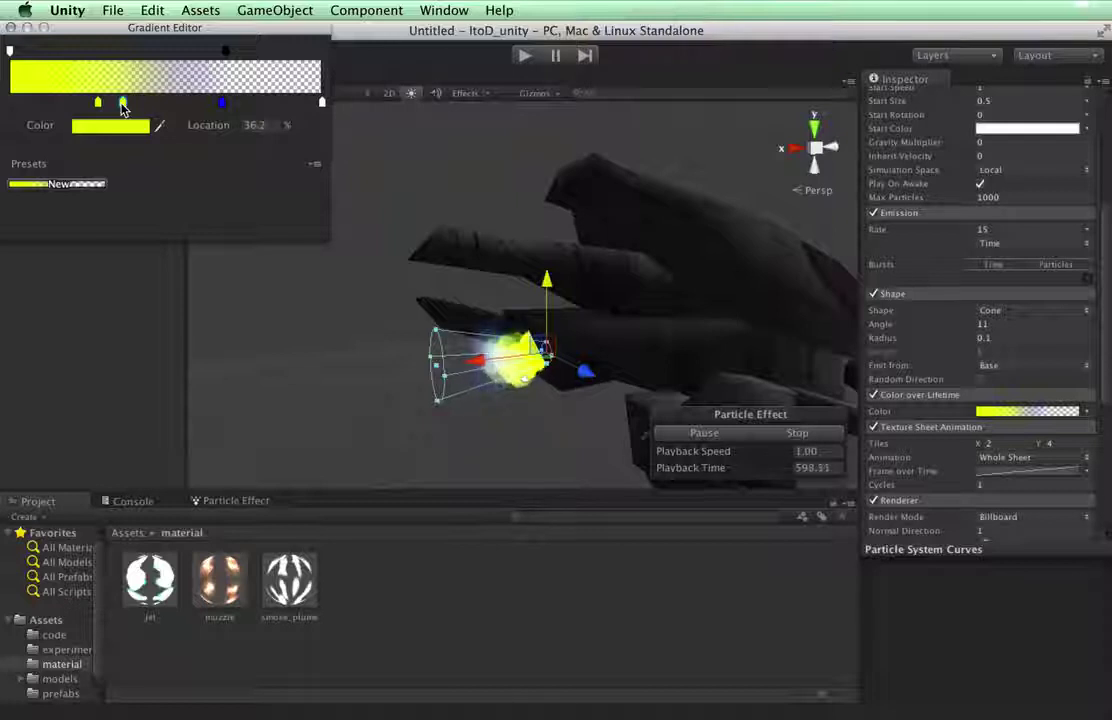
{"action": "left_click_drag", "start_coordinate": [122, 104], "coordinate": [142, 104]}
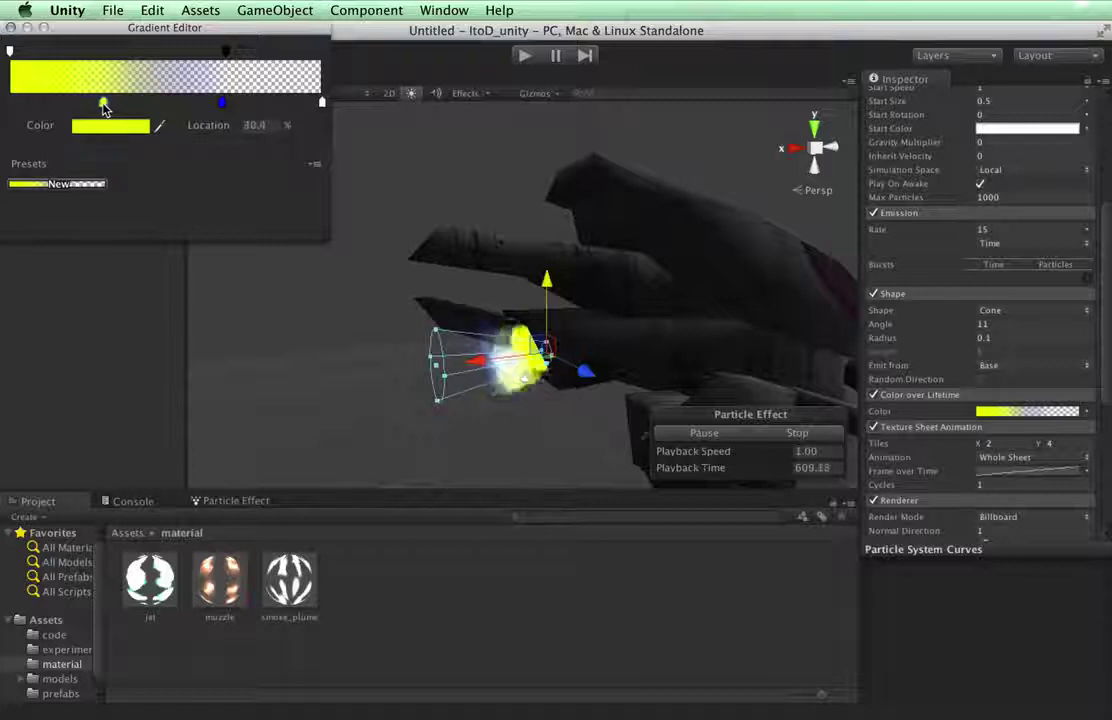
{"action": "left_click_drag", "start_coordinate": [98, 103], "coordinate": [200, 106]}
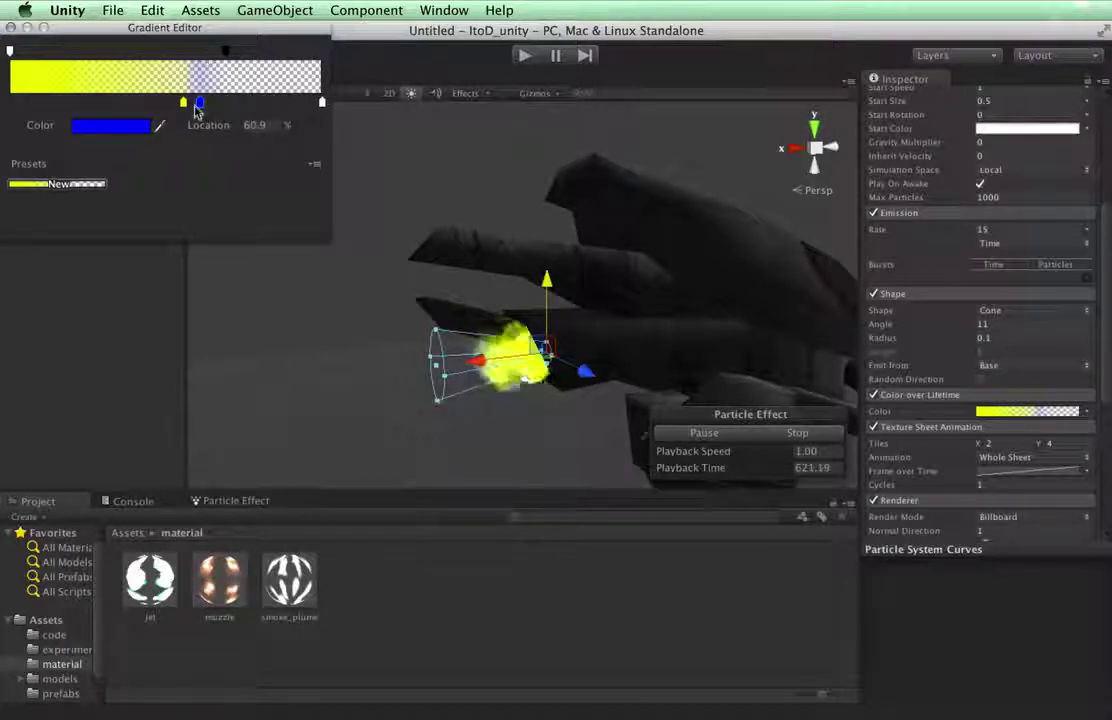
{"action": "left_click", "coordinate": [182, 103]}
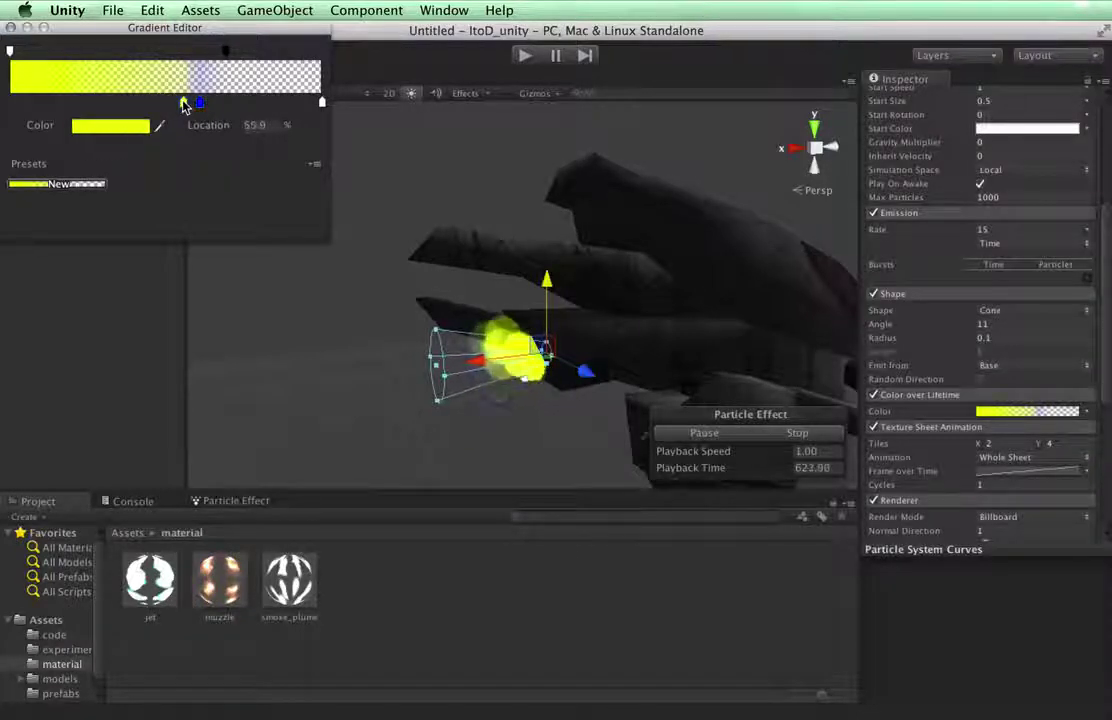
Step: Change the 55.6% yellow key to a paler yellow (R255 G245 B116), then close the Color picker and Gradient Editor
{"action": "left_click", "coordinate": [128, 124]}
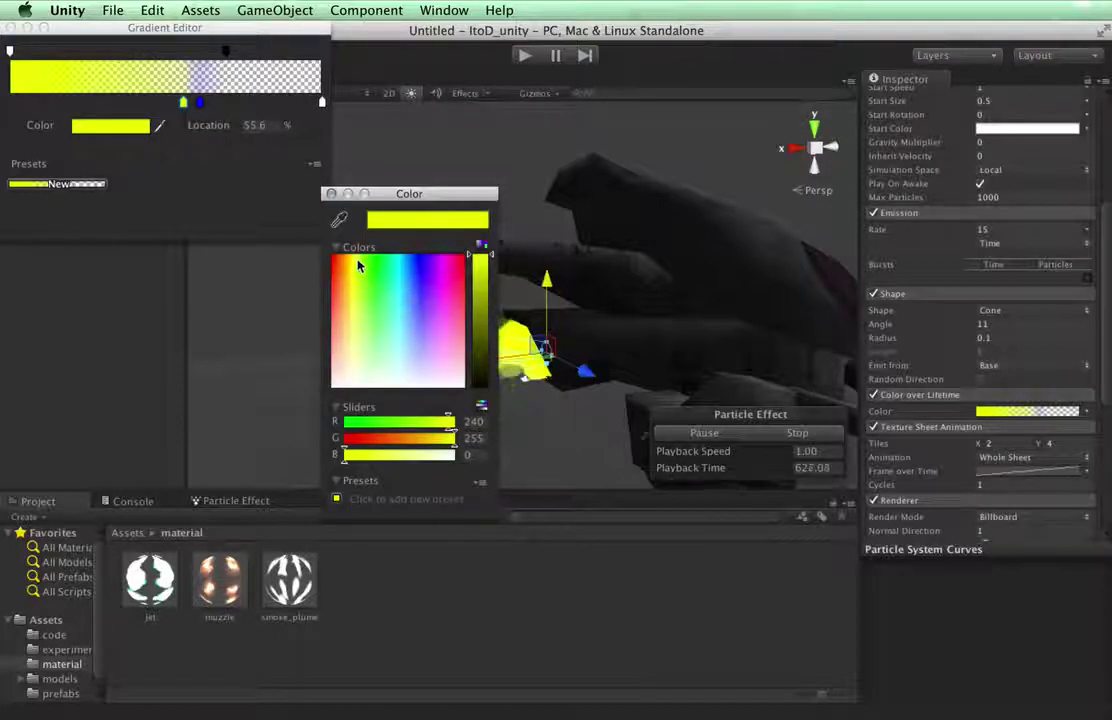
{"action": "left_click_drag", "start_coordinate": [359, 285], "coordinate": [361, 310]}
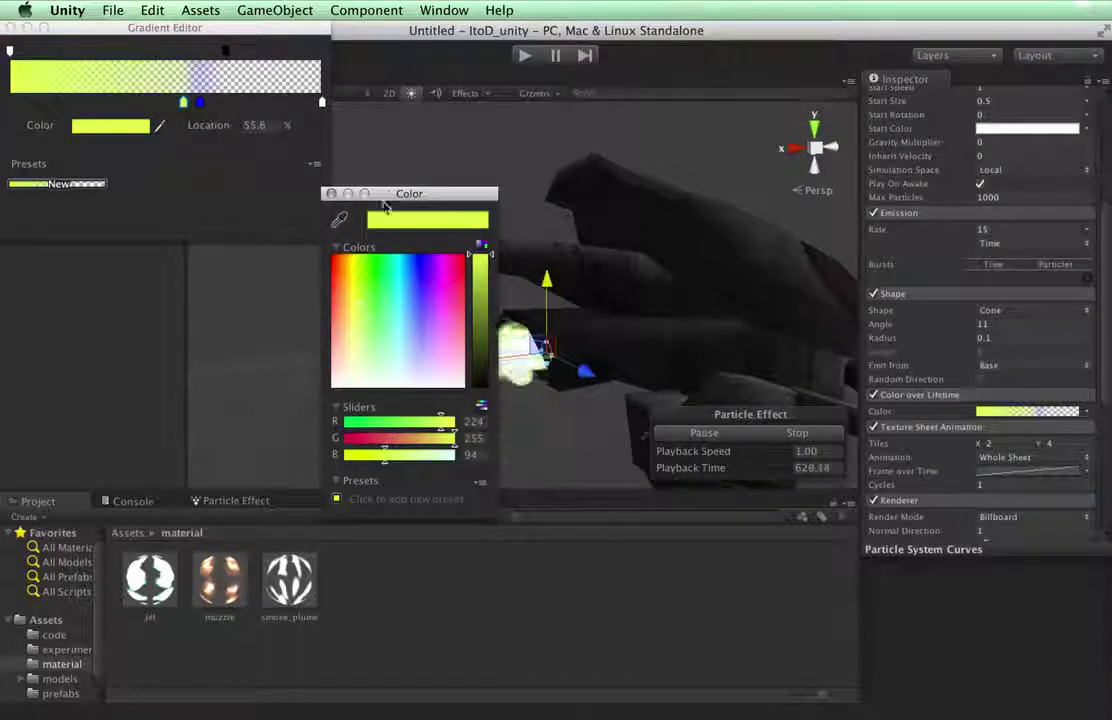
{"action": "left_click_drag", "start_coordinate": [390, 199], "coordinate": [291, 242]}
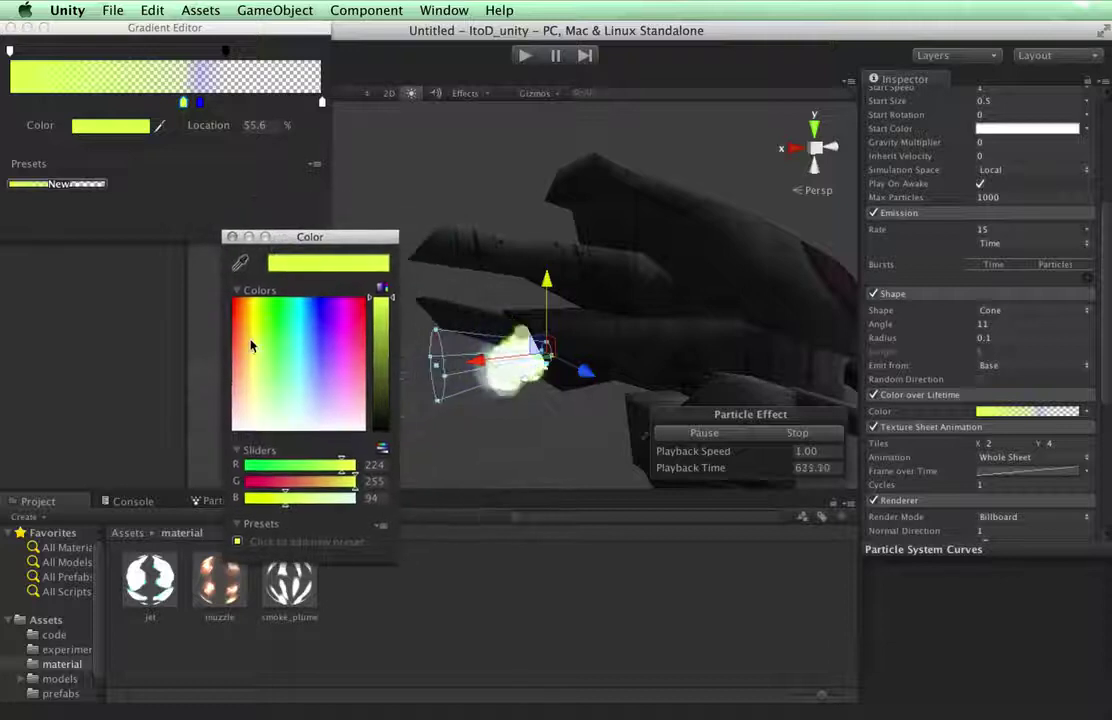
{"action": "left_click", "coordinate": [251, 345]}
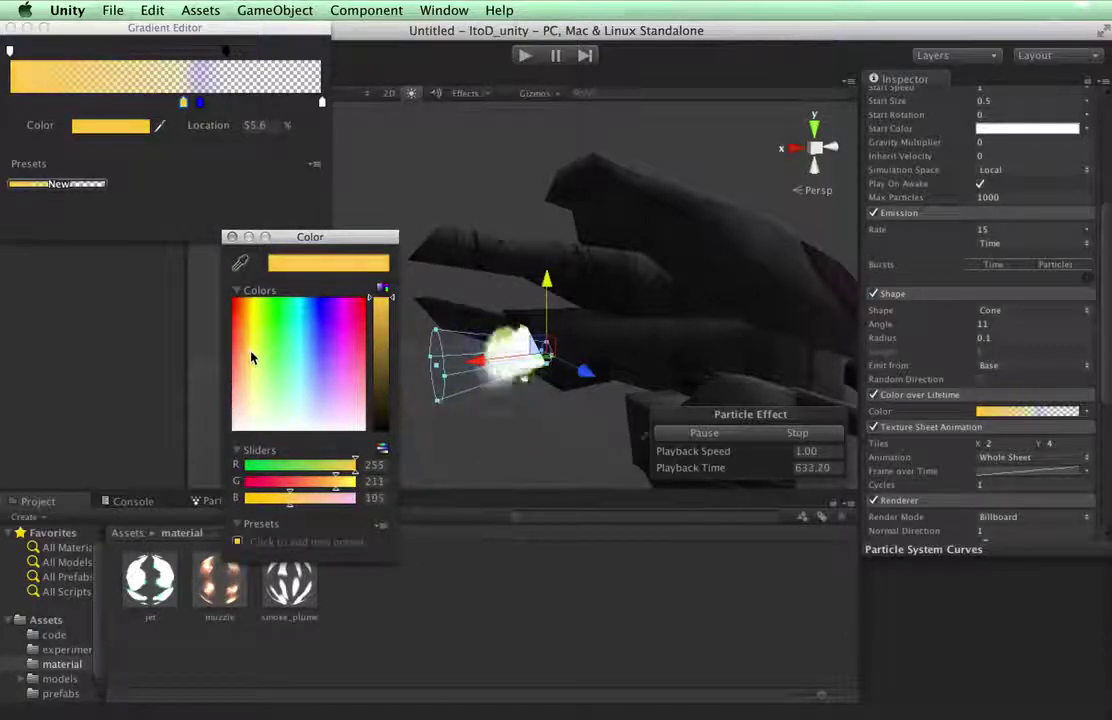
{"action": "left_click", "coordinate": [255, 364]}
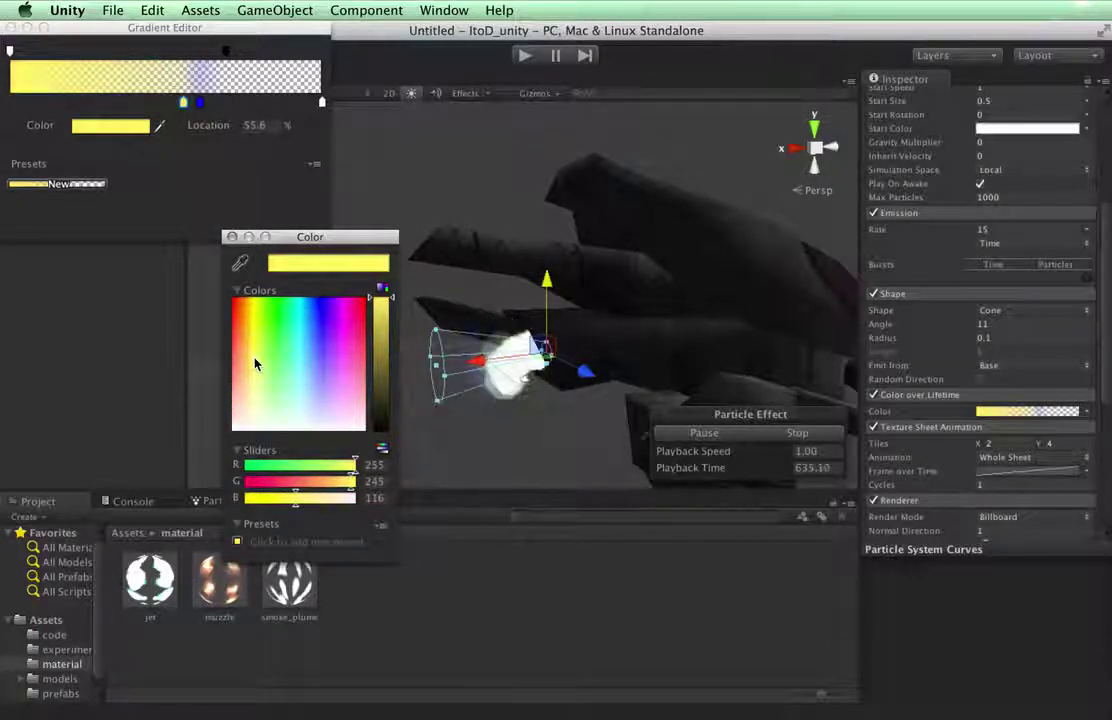
{"action": "left_click", "coordinate": [232, 238]}
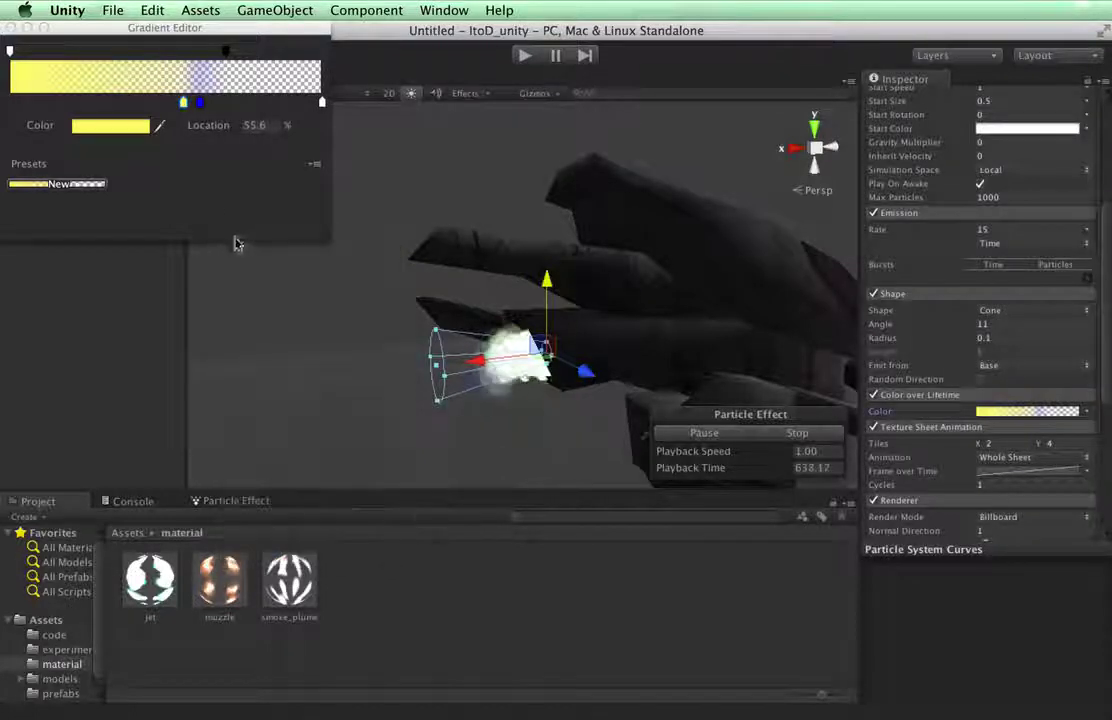
{"action": "left_click", "coordinate": [11, 28]}
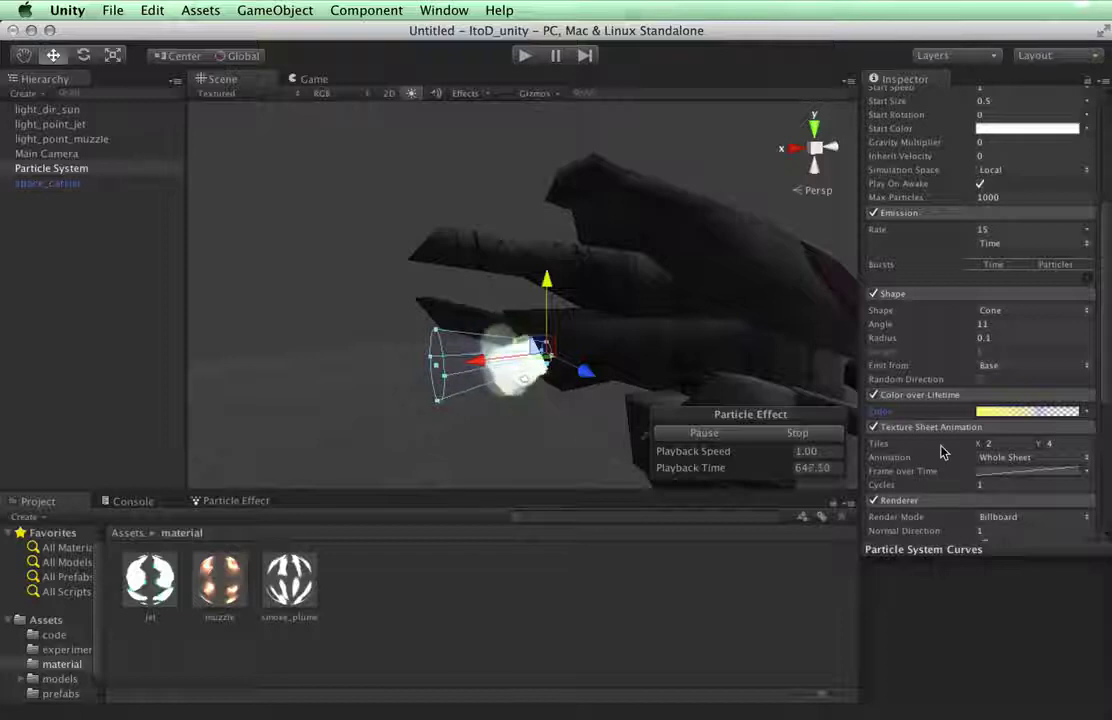
Step: Replace the bell-shaped Texture Sheet Animation Frame over Time curve with a straight linear ramp
{"action": "scroll", "coordinate": [940, 445], "scroll_direction": "down", "scroll_amount": 3}
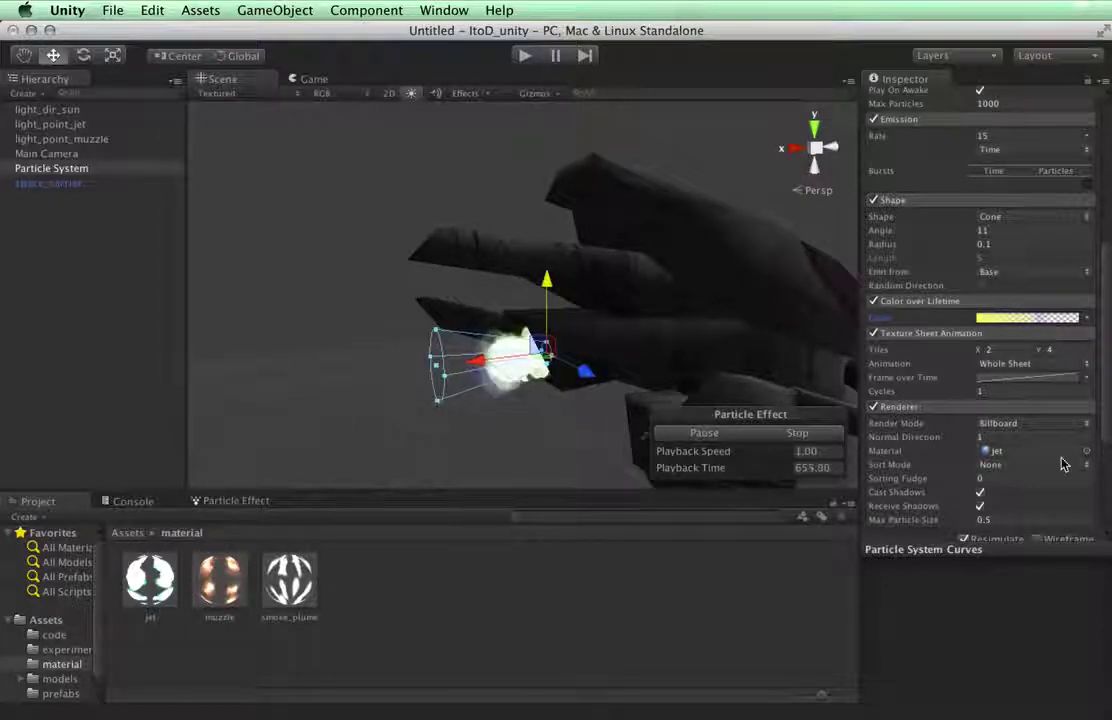
{"action": "scroll", "coordinate": [1063, 463], "scroll_direction": "down", "scroll_amount": 2}
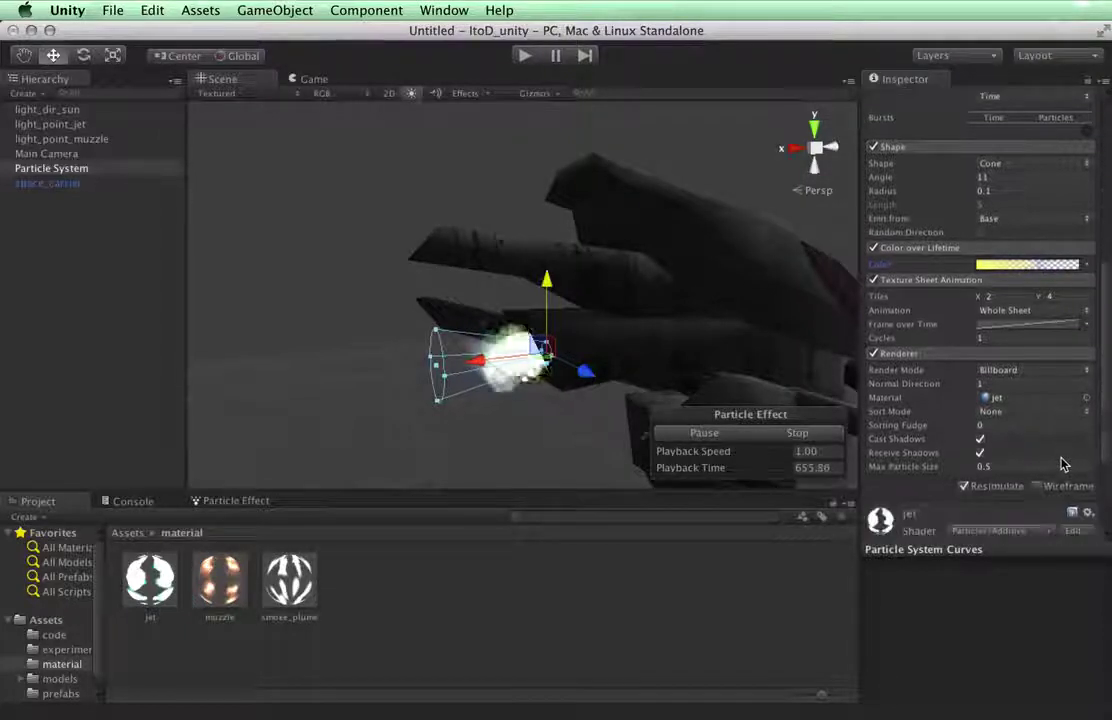
{"action": "left_click", "coordinate": [995, 325]}
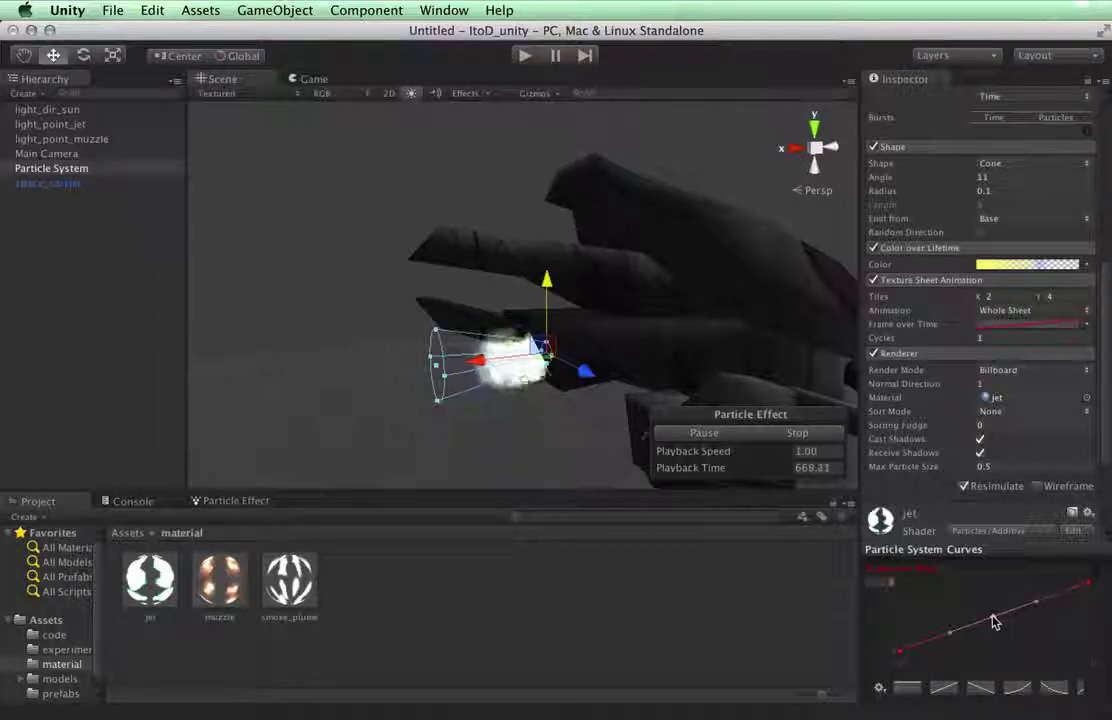
{"action": "left_click_drag", "start_coordinate": [993, 617], "coordinate": [993, 593]}
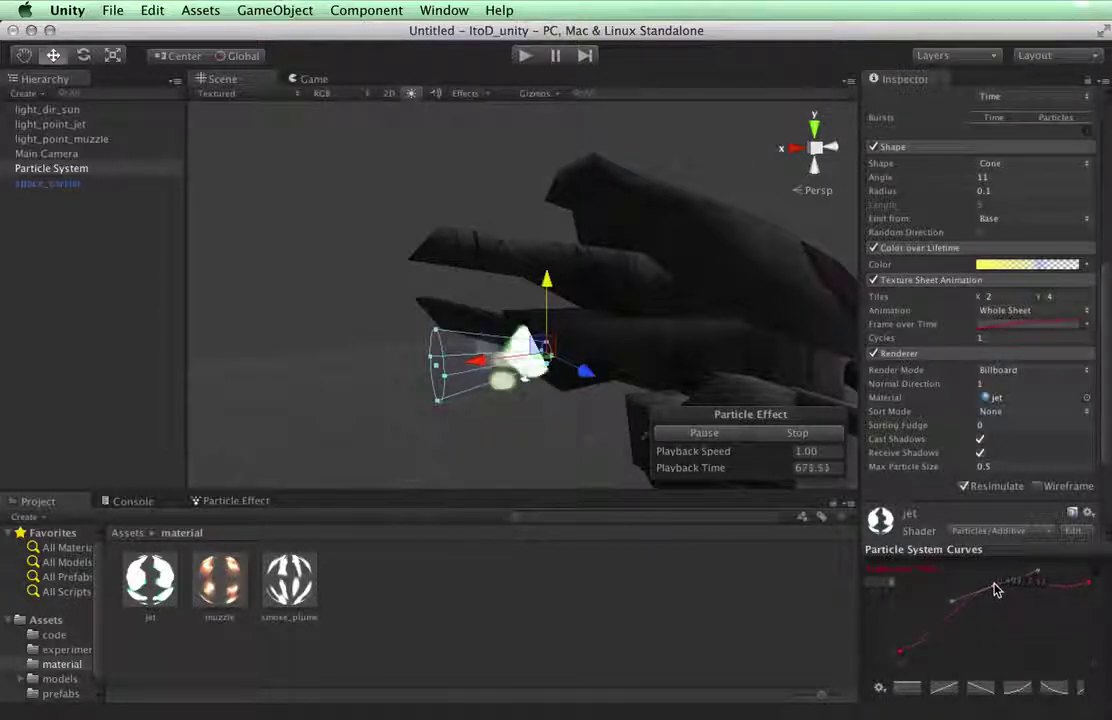
{"action": "left_click_drag", "start_coordinate": [1092, 591], "coordinate": [1093, 632]}
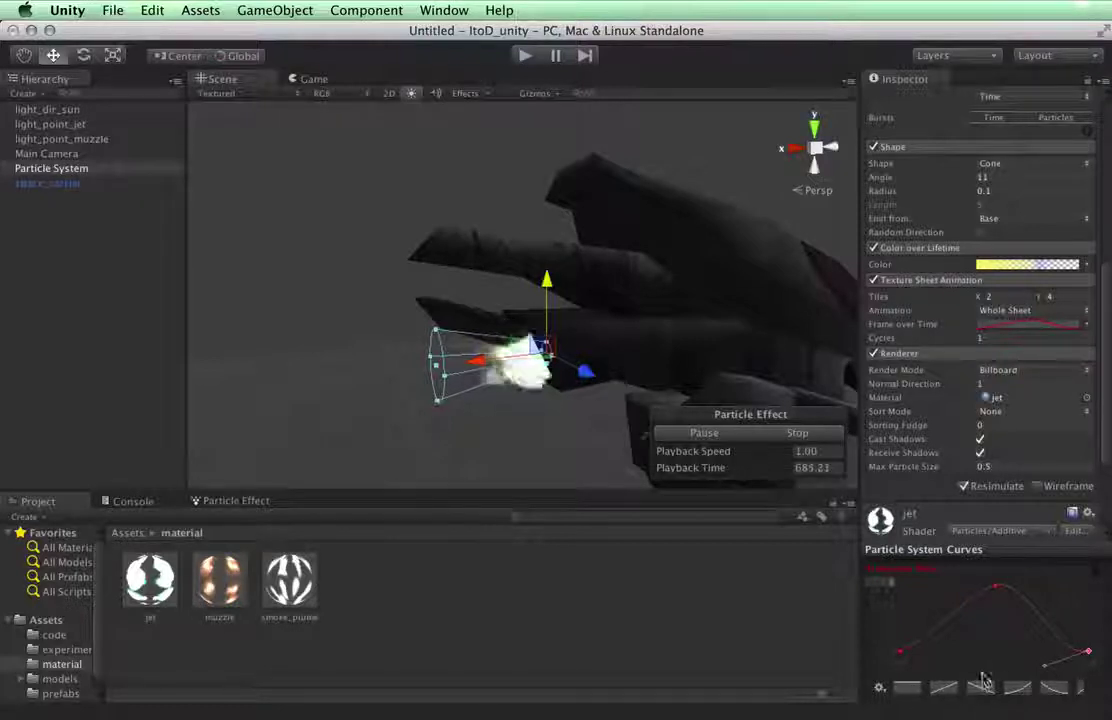
{"action": "left_click", "coordinate": [945, 688]}
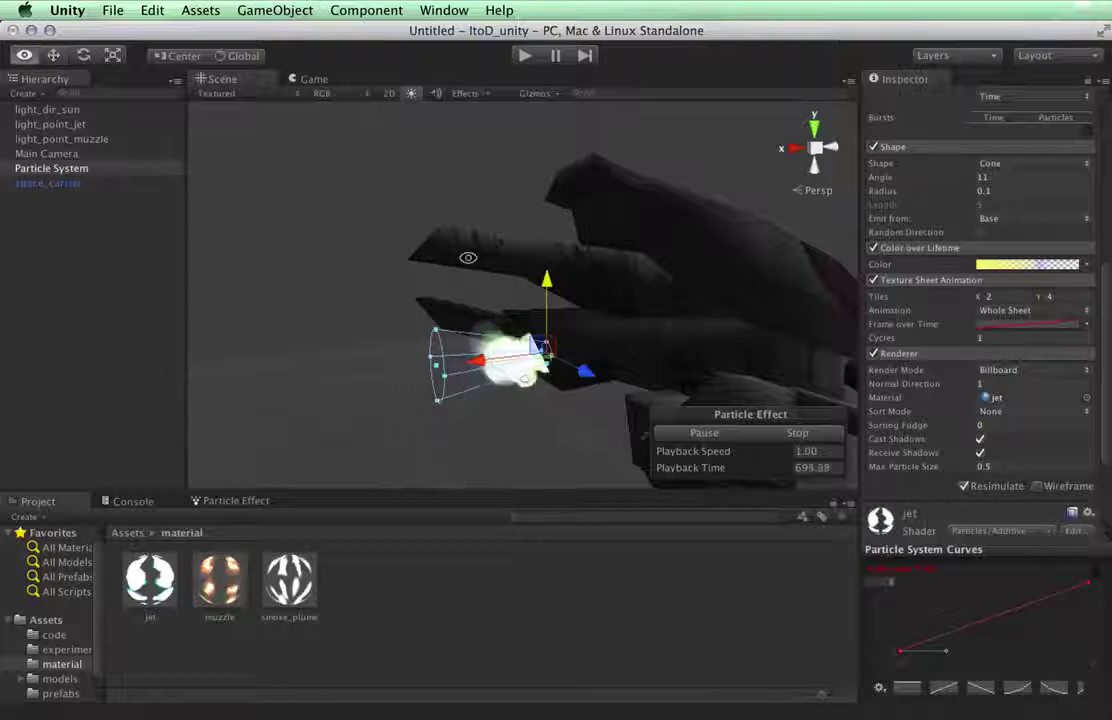
Step: Set the Renderer's Render Mode to Stretched Billboard and shift the emitter along the X axis
{"action": "left_click_drag", "start_coordinate": [469, 253], "coordinate": [343, 400], "text": "alt"}
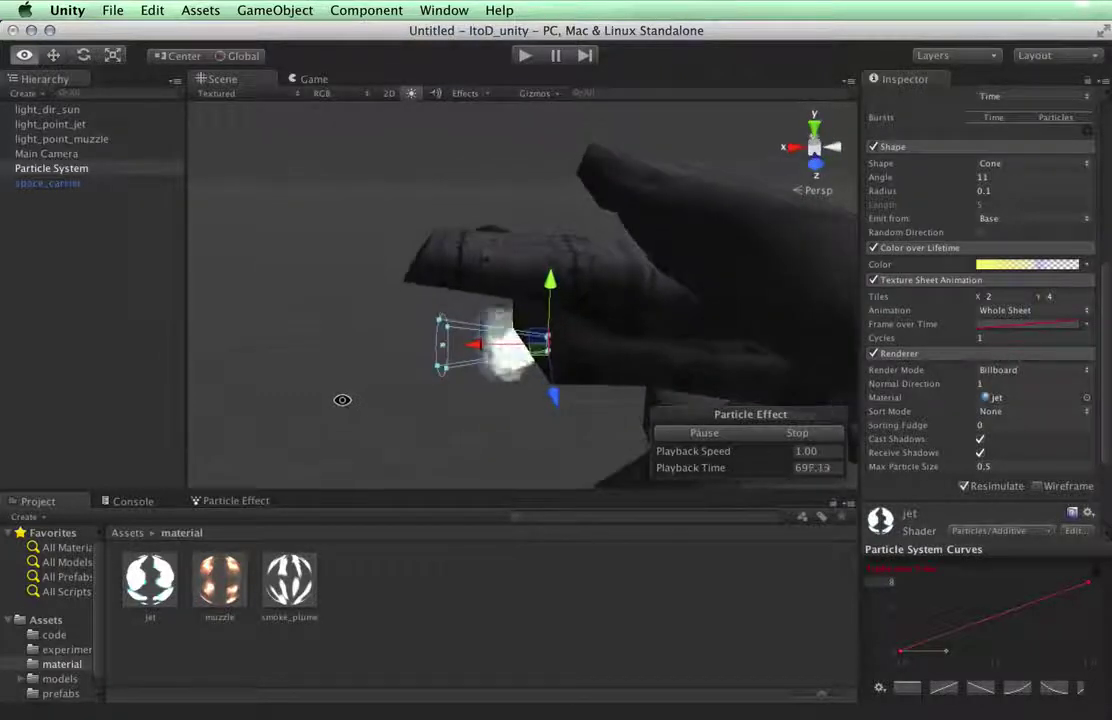
{"action": "left_click", "coordinate": [958, 371]}
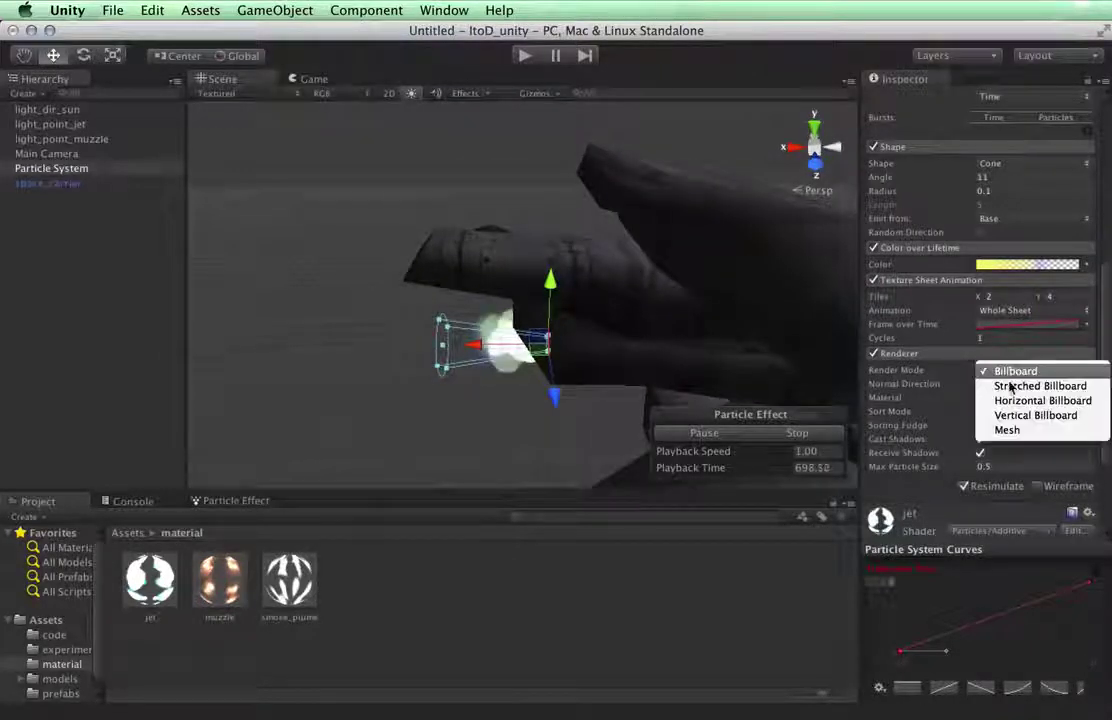
{"action": "left_click", "coordinate": [940, 383]}
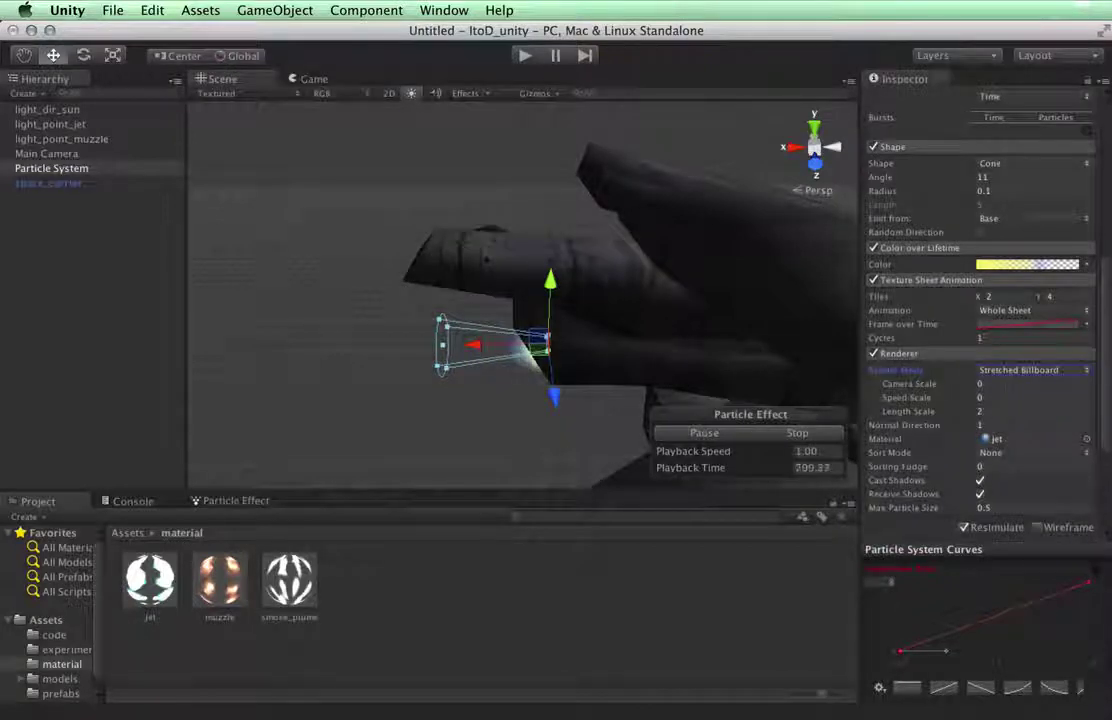
{"action": "left_click_drag", "start_coordinate": [479, 350], "coordinate": [519, 318]}
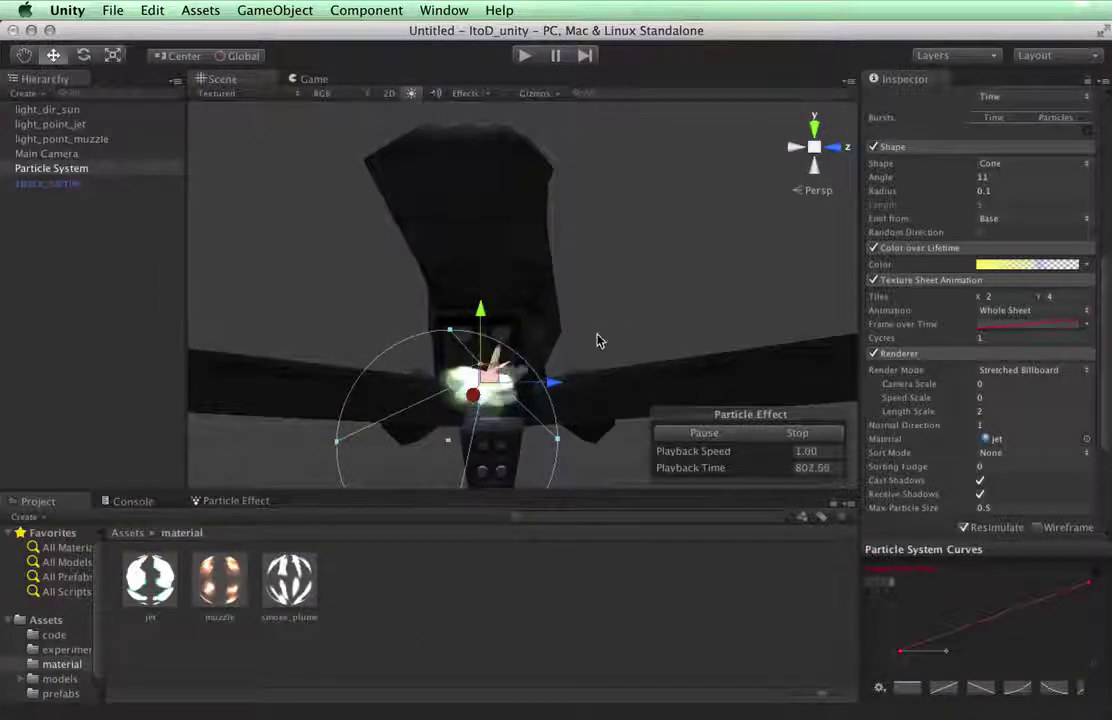
{"action": "left_click_drag", "start_coordinate": [365, 427], "coordinate": [385, 400], "text": "alt"}
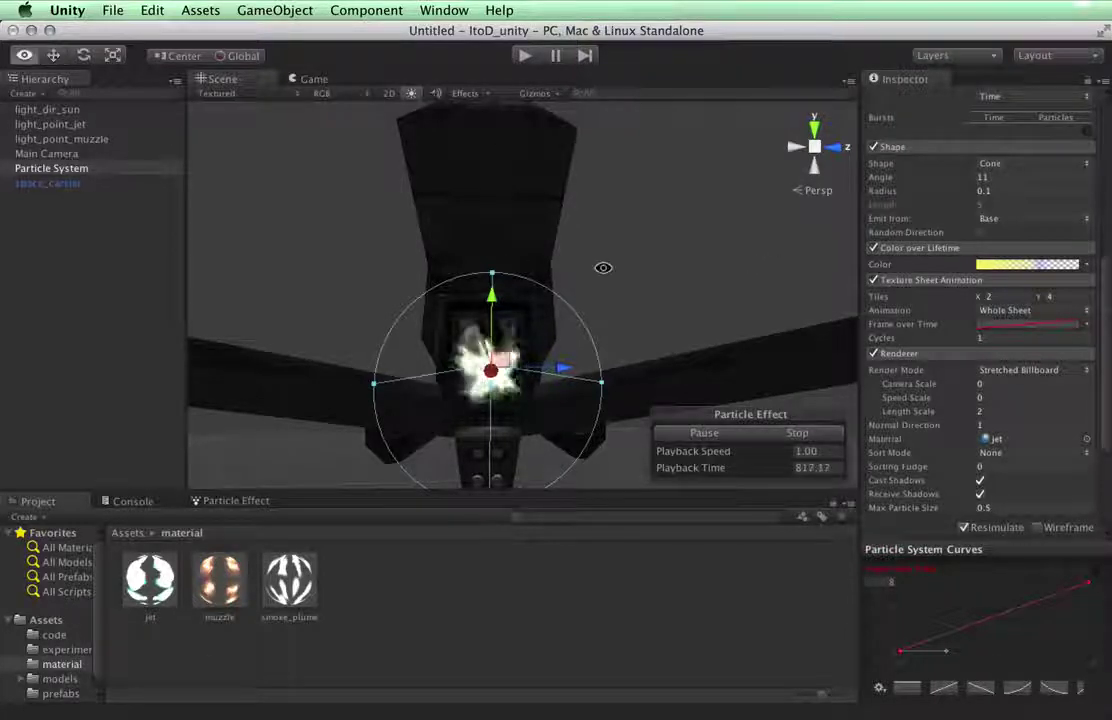
{"action": "left_click_drag", "start_coordinate": [603, 266], "coordinate": [322, 300], "text": "alt"}
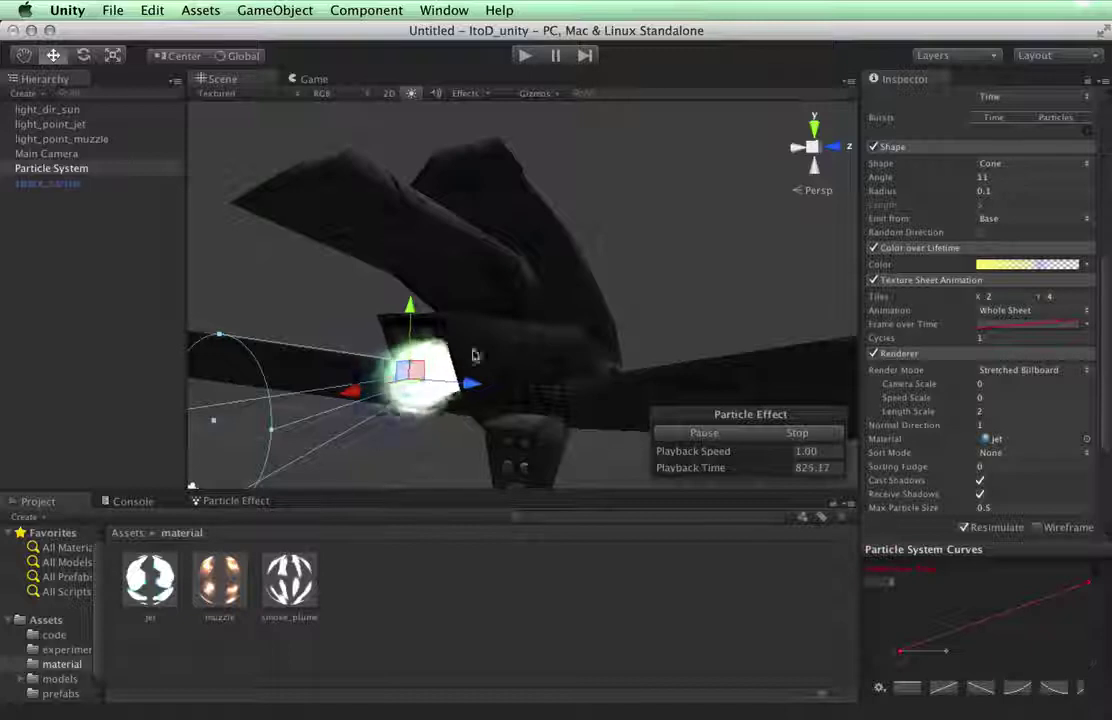
{"action": "key", "text": "alt"}
{"action": "left_click_drag", "start_coordinate": [467, 462], "coordinate": [489, 425], "text": "alt"}
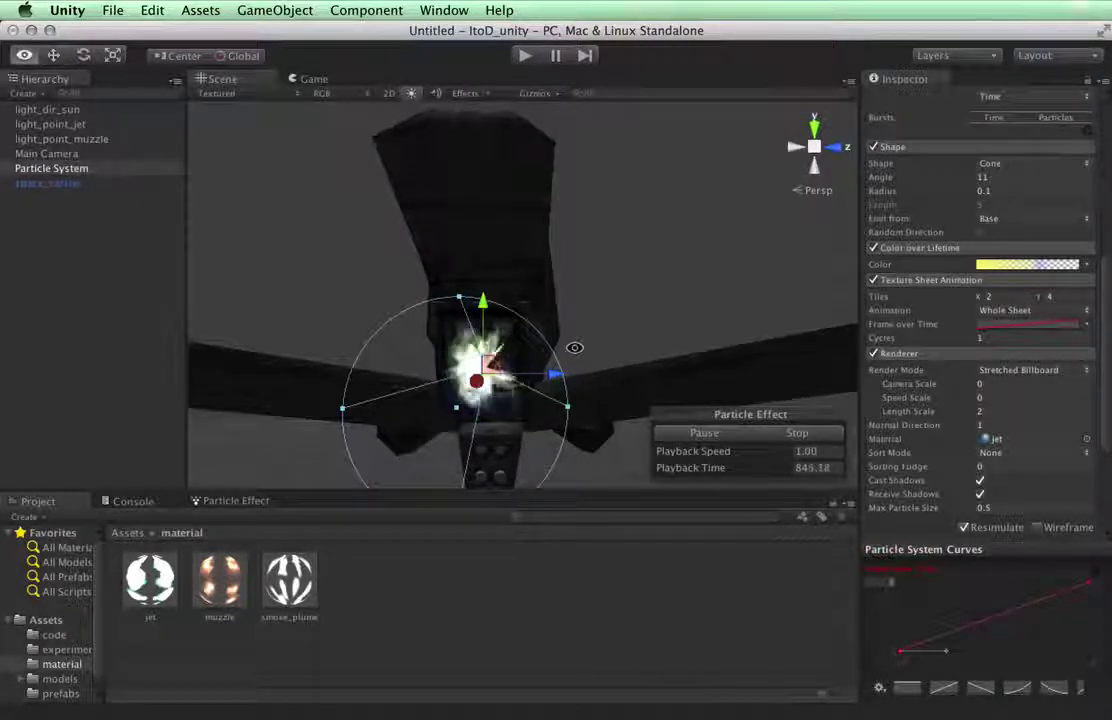
{"action": "left_click_drag", "start_coordinate": [575, 347], "coordinate": [385, 231], "text": "alt"}
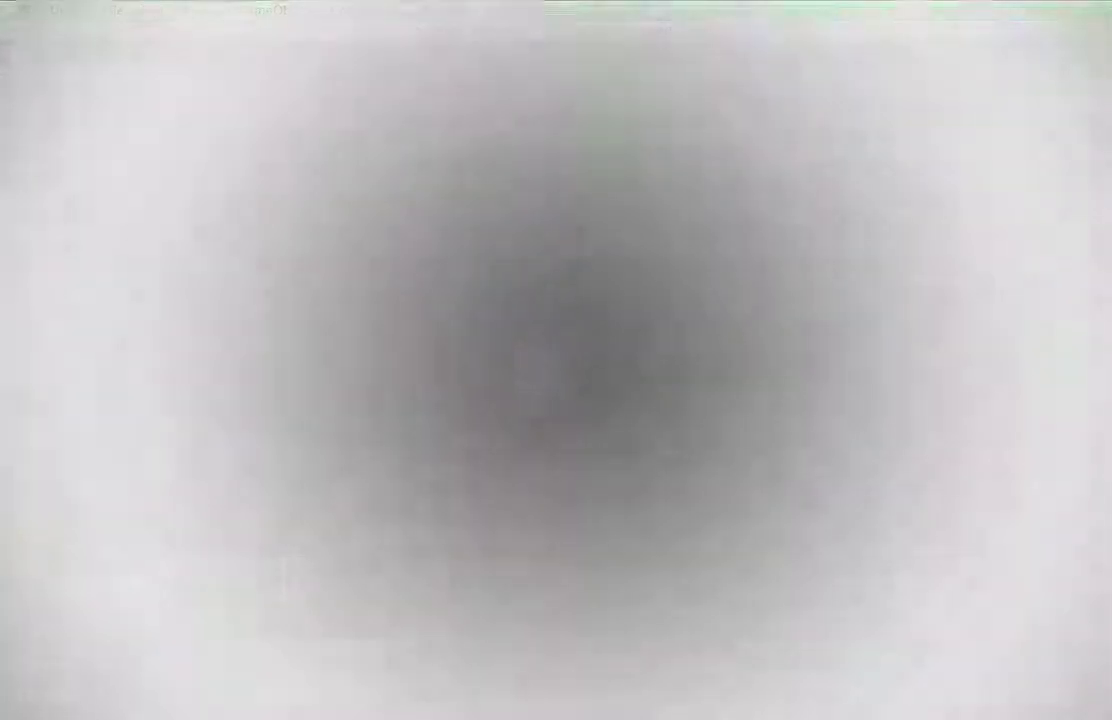